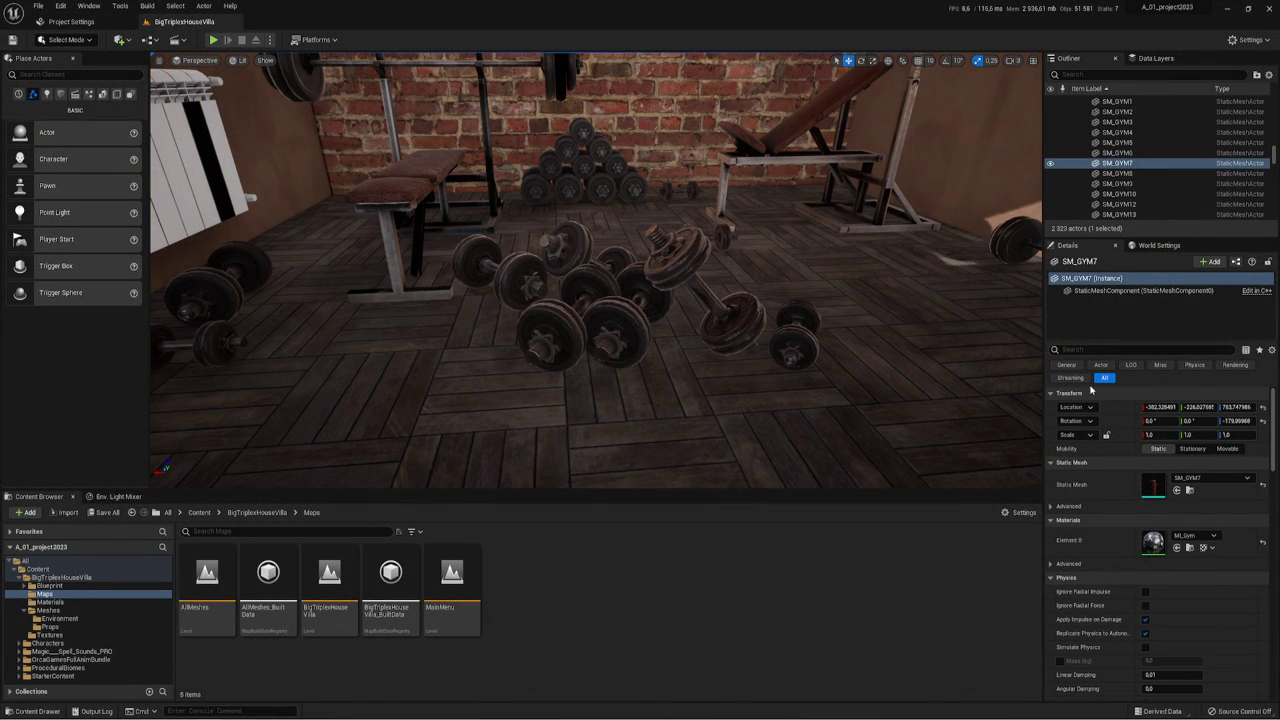
- Select one of the fallen dumbbells in the middle pile and frame it in the view
left_click_drag(710, 316, 671, 280, "alt")
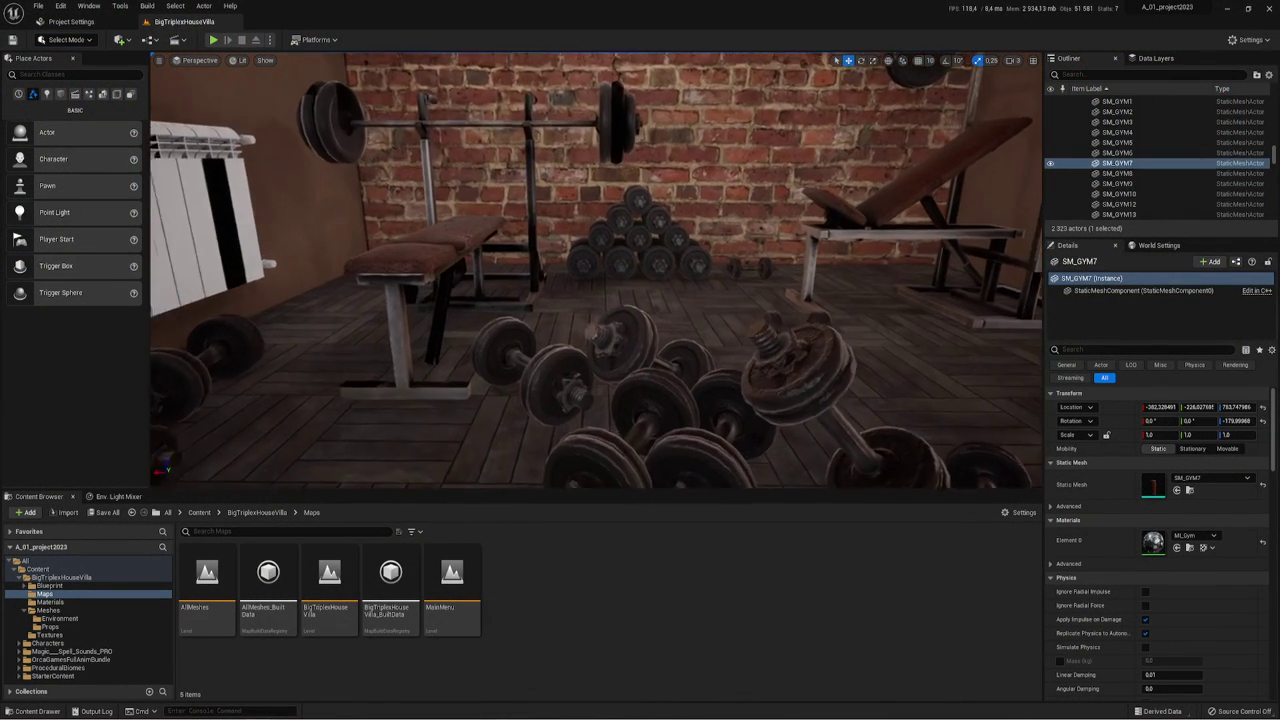
left_click(668, 274)
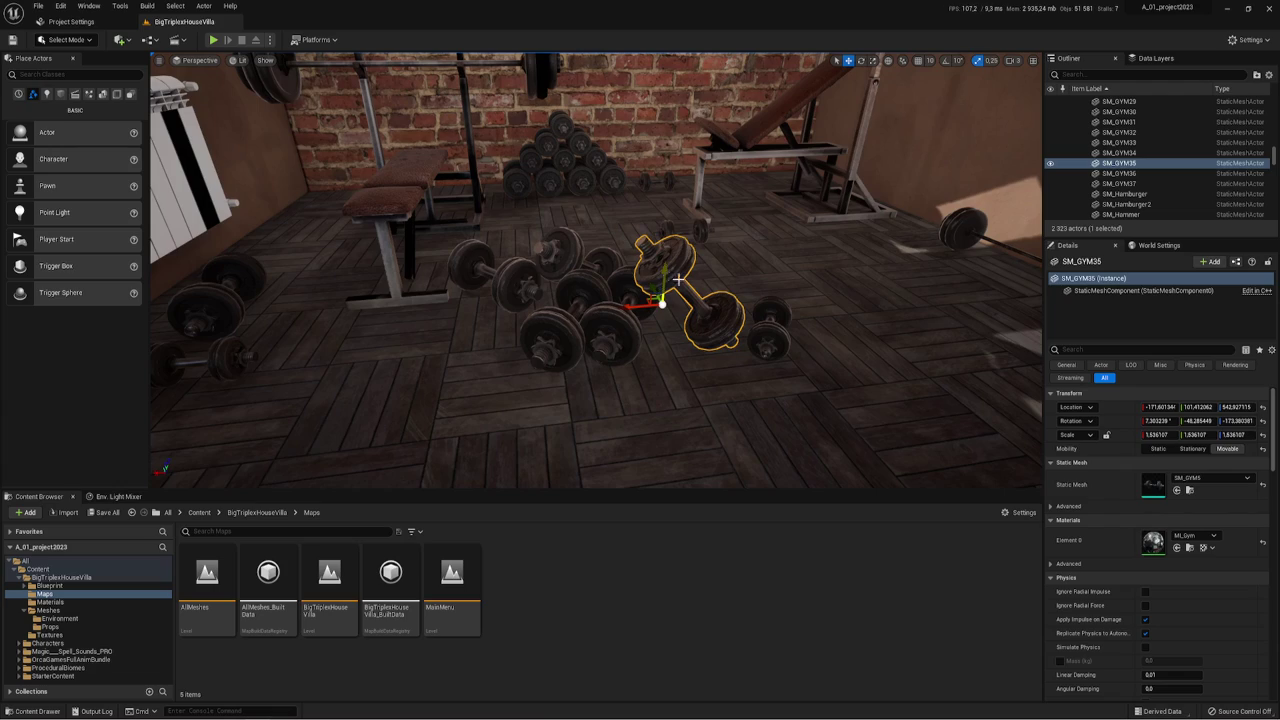
mouse_move(678, 280)
left_mouse_down("alt")
mouse_move(620, 290)
mouse_move(625, 345)
mouse_move(745, 300)
mouse_move(687, 284)
left_mouse_up("alt")
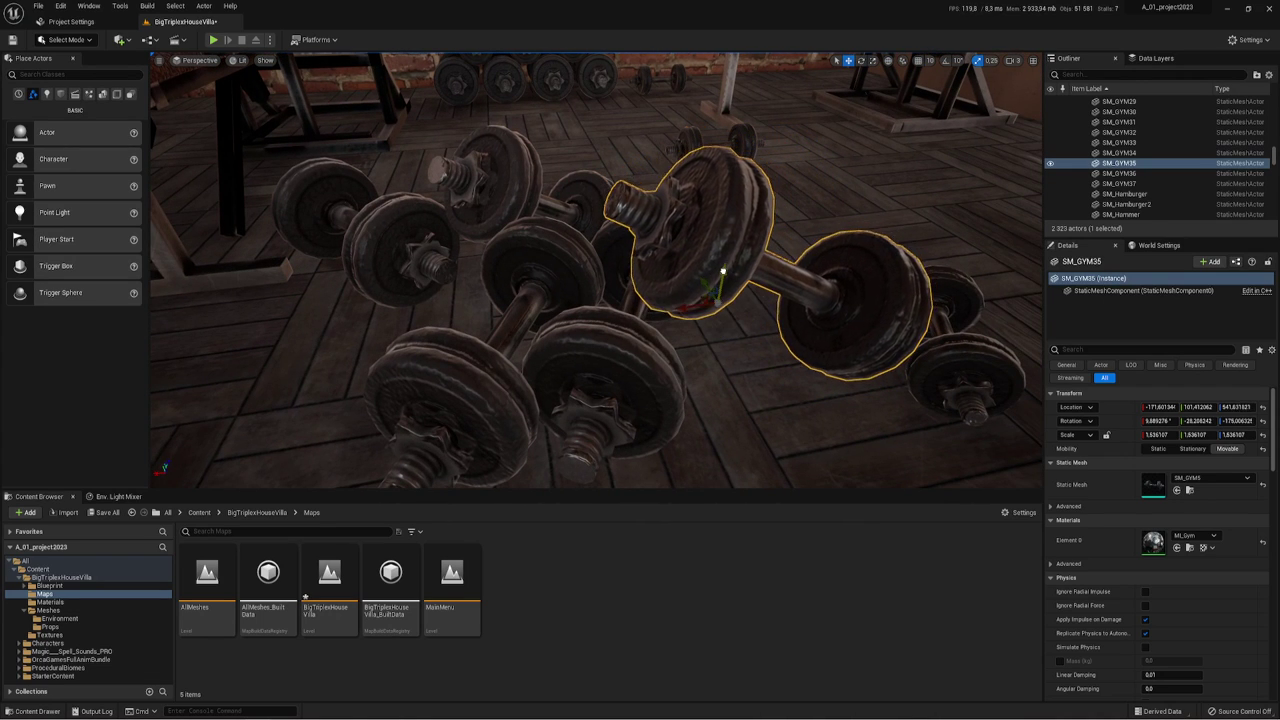
left_click_drag(687, 284, 672, 340, "alt")
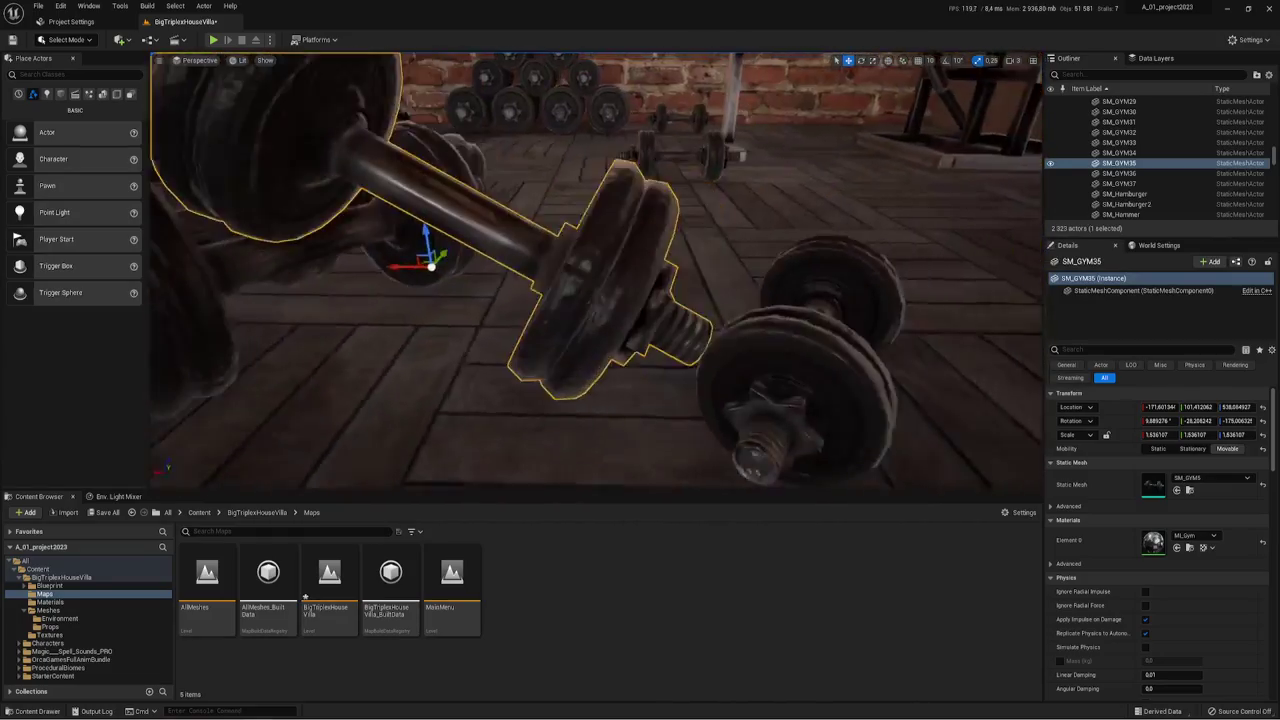
key("f")
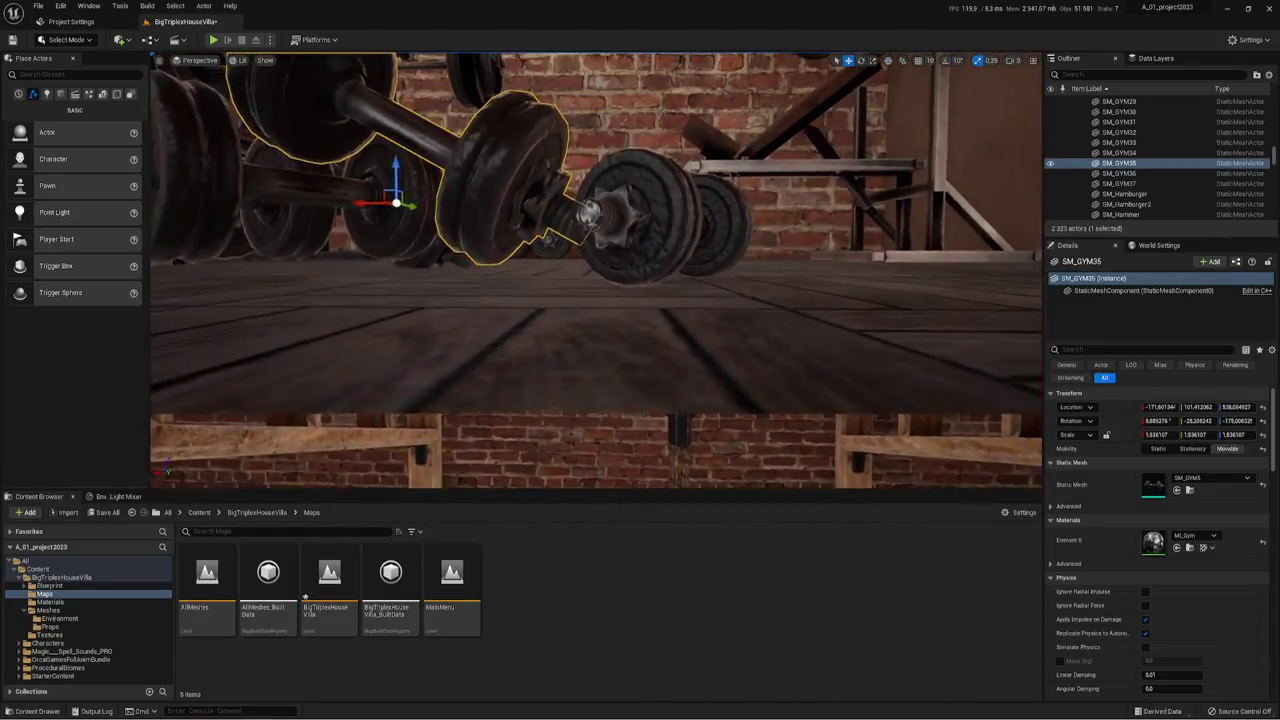
scroll(731, 316, "up", 3)
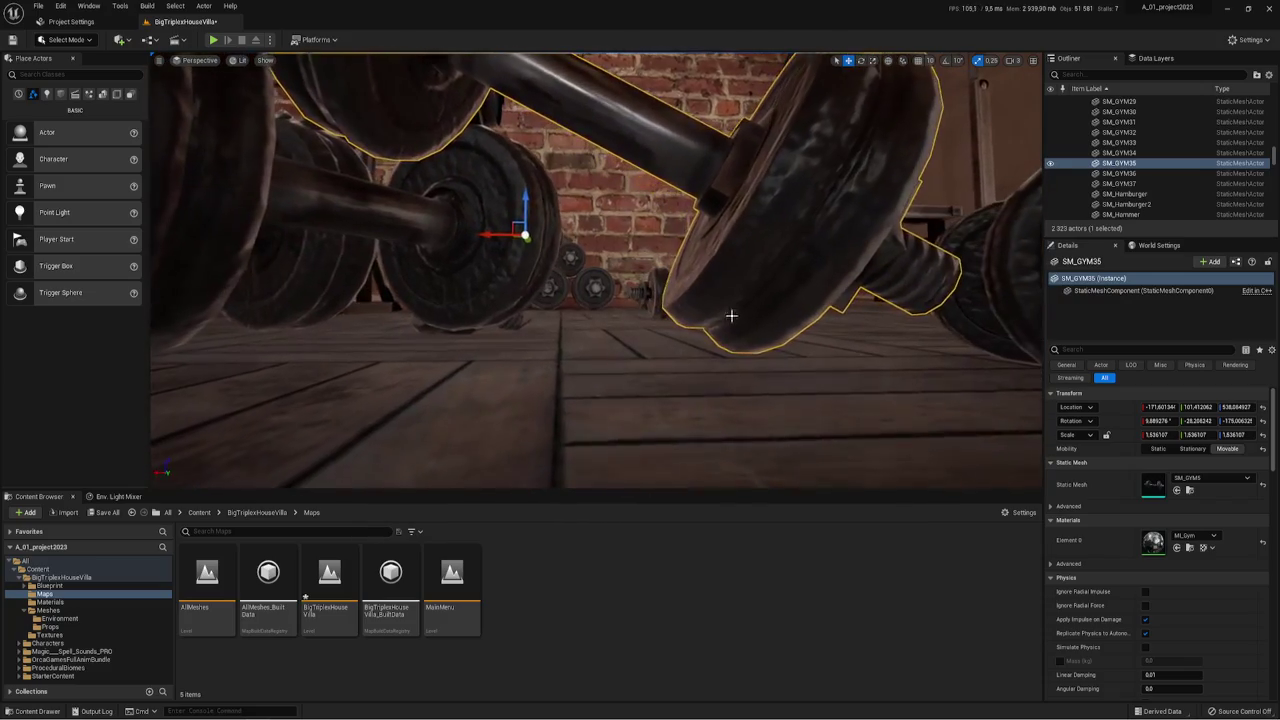
left_click_drag(741, 362, 512, 284, "alt")
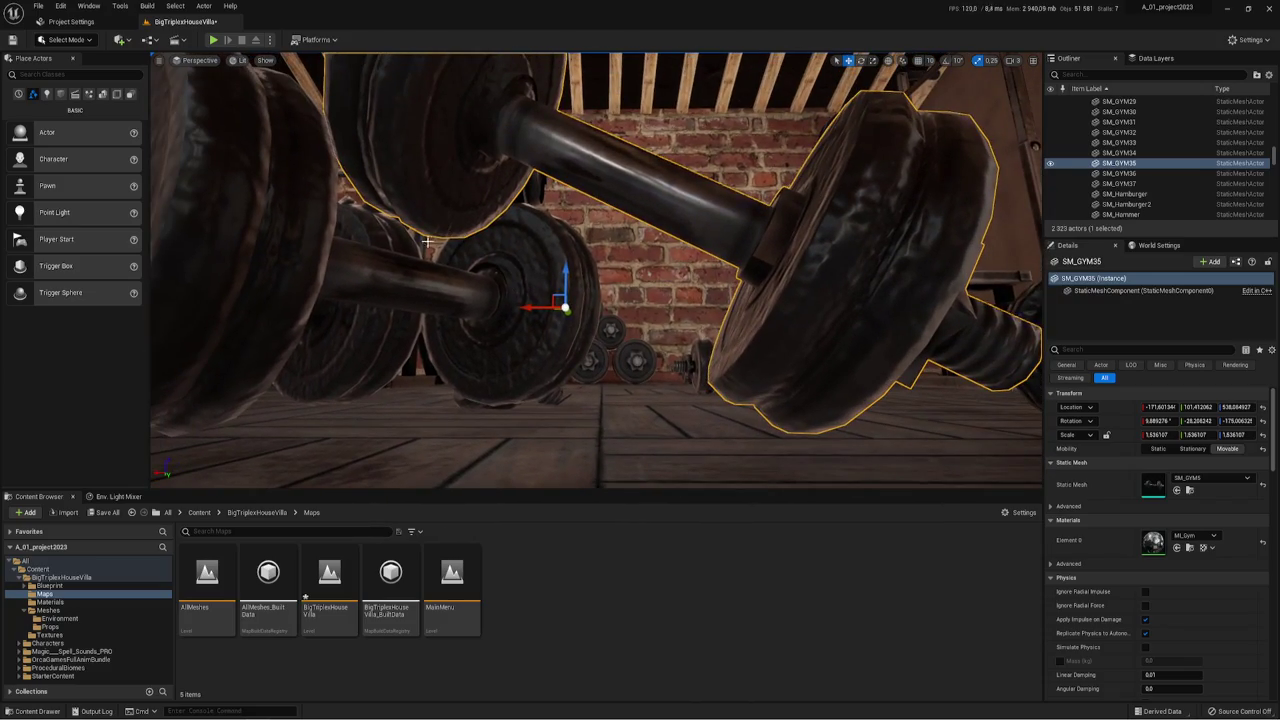
mouse_move(427, 241)
left_mouse_down("alt")
mouse_move(600, 330)
mouse_move(486, 280)
left_mouse_up("alt")
- Delete the centre dumbbells one after another, leaving 2,317 actors
key("Delete")
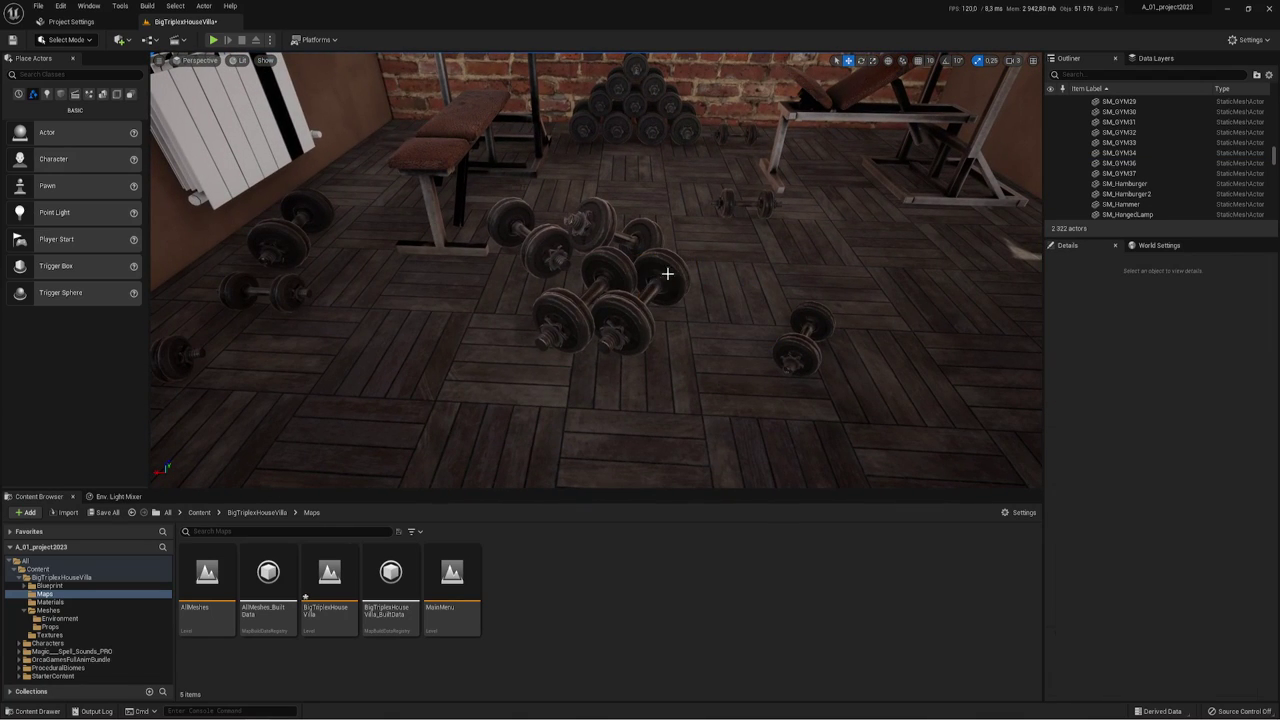
left_click(667, 273)
key("Delete")
left_click(805, 332)
key("Delete")
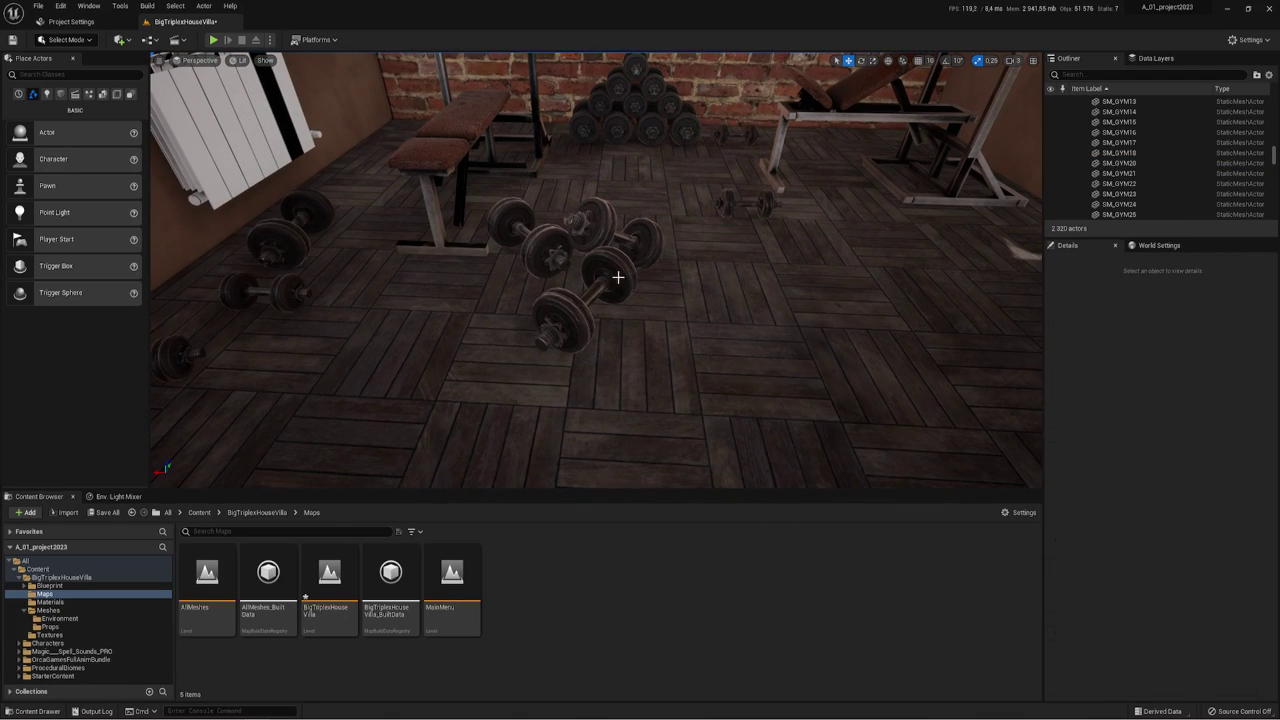
left_click(588, 298)
key("Delete")
left_click(608, 227)
key("Delete")
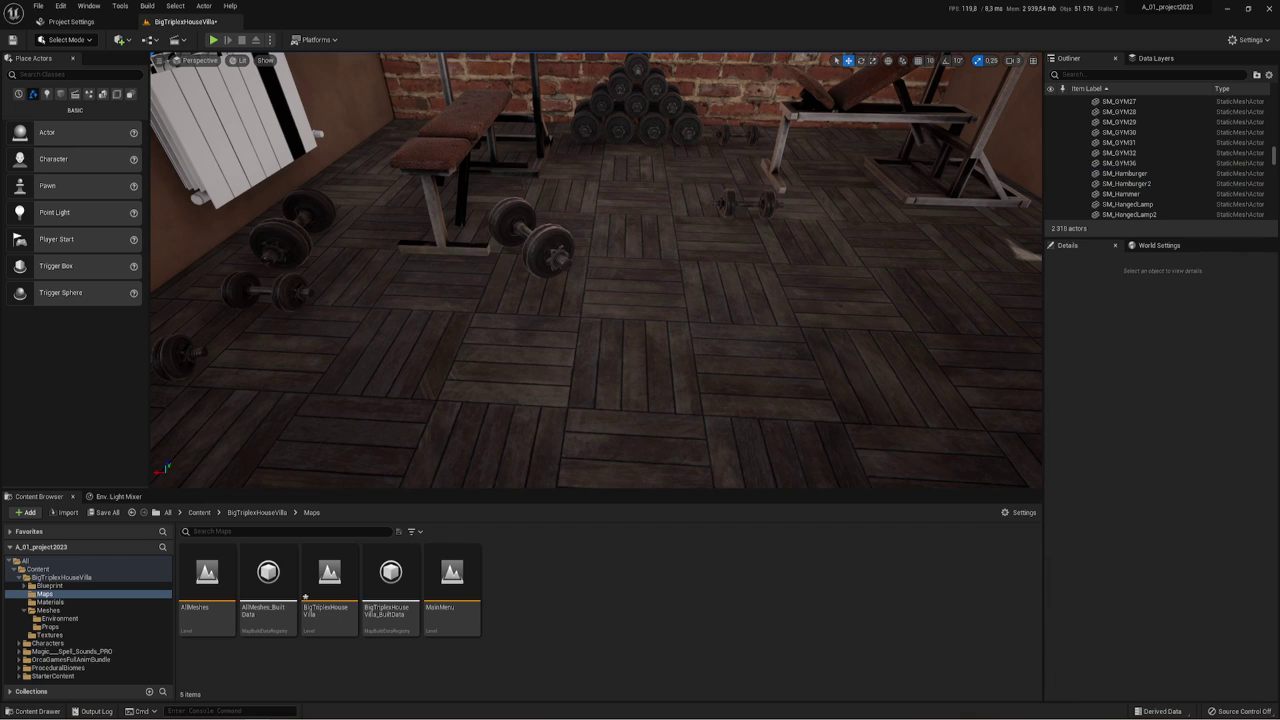
left_click(569, 243)
key("Delete")
- Zoom out and select the top dumbbell on the stack
scroll(580, 194, "down", 4)
scroll(653, 175, "down", 2)
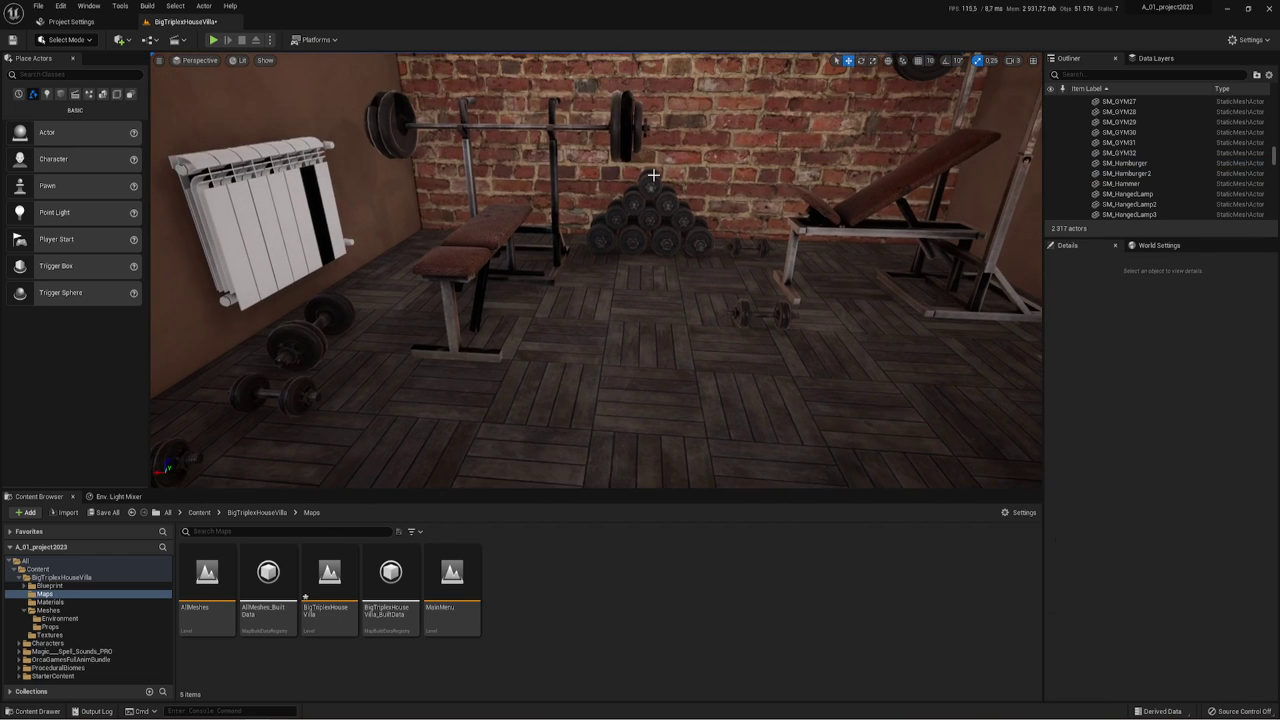
left_click(648, 190)
- Slide SM_GYM25 off the stack, turn it to 35.36°, and drop it onto the floor with End
right_click_drag(647, 195, 319, 282)
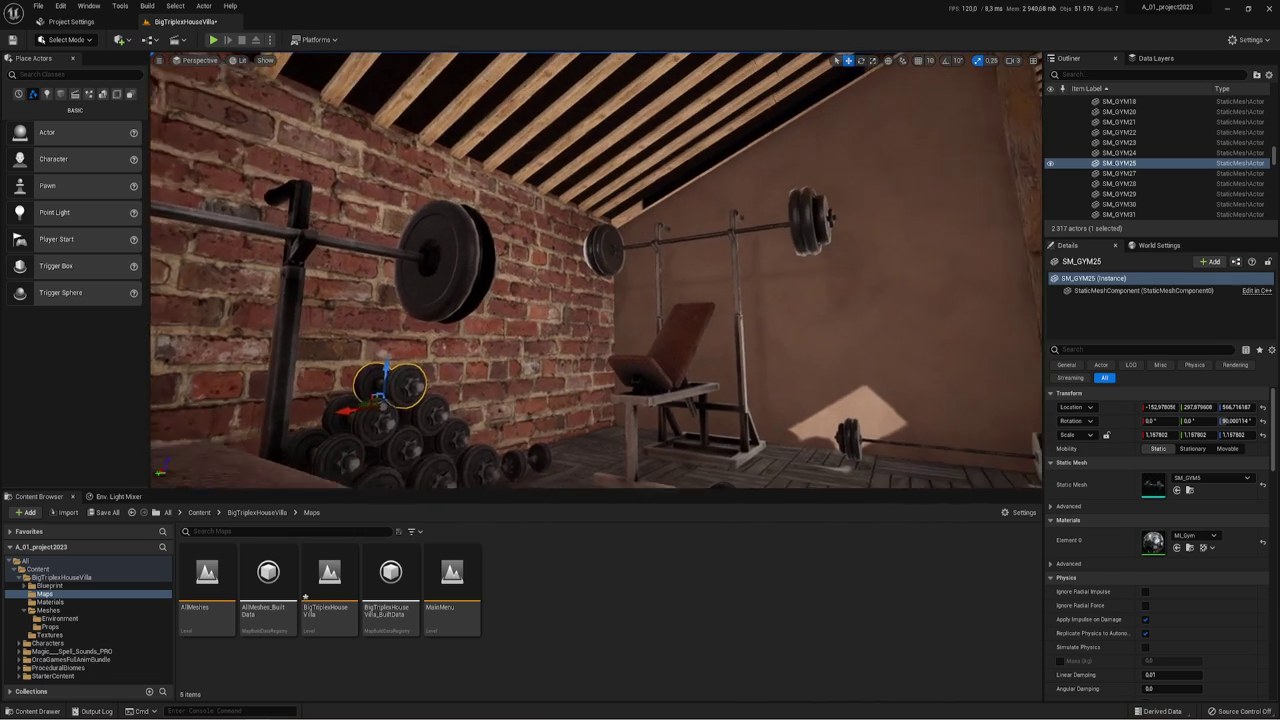
left_click(322, 276)
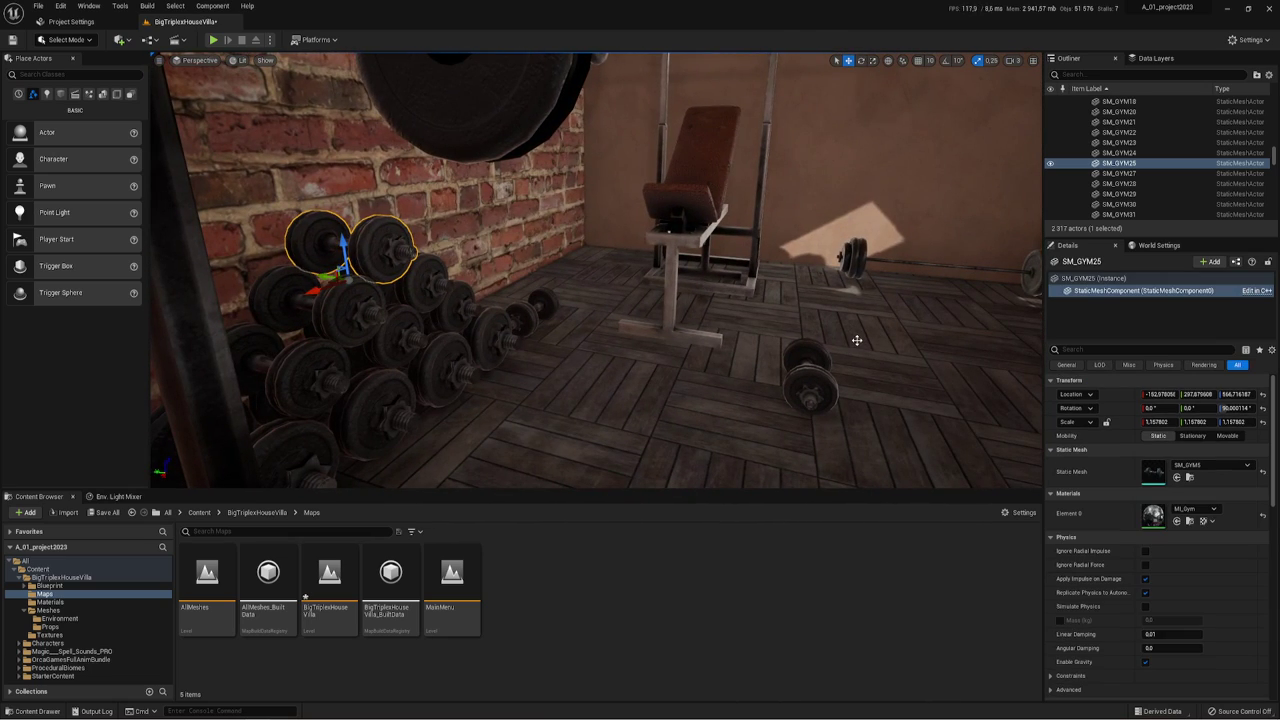
left_click_drag(318, 273, 676, 258, "shift")
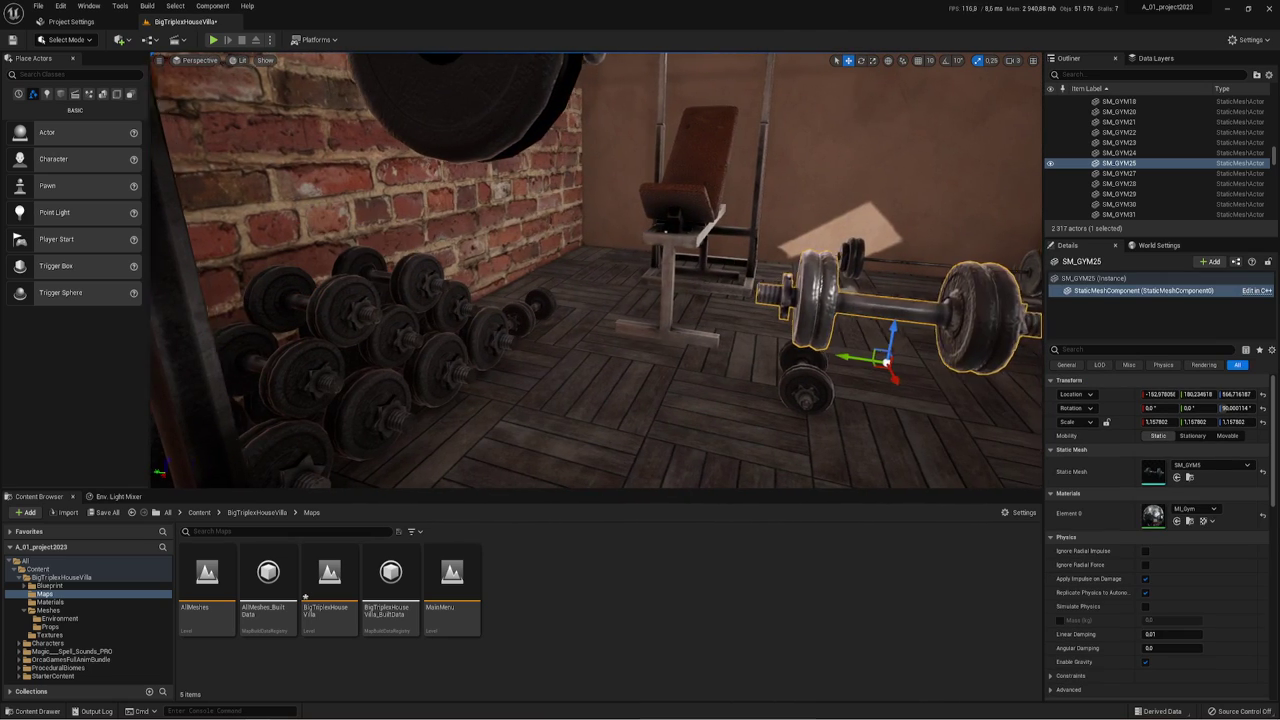
mouse_move(676, 258)
right_mouse_down()
mouse_move(785, 315)
mouse_move(630, 280)
right_mouse_up()
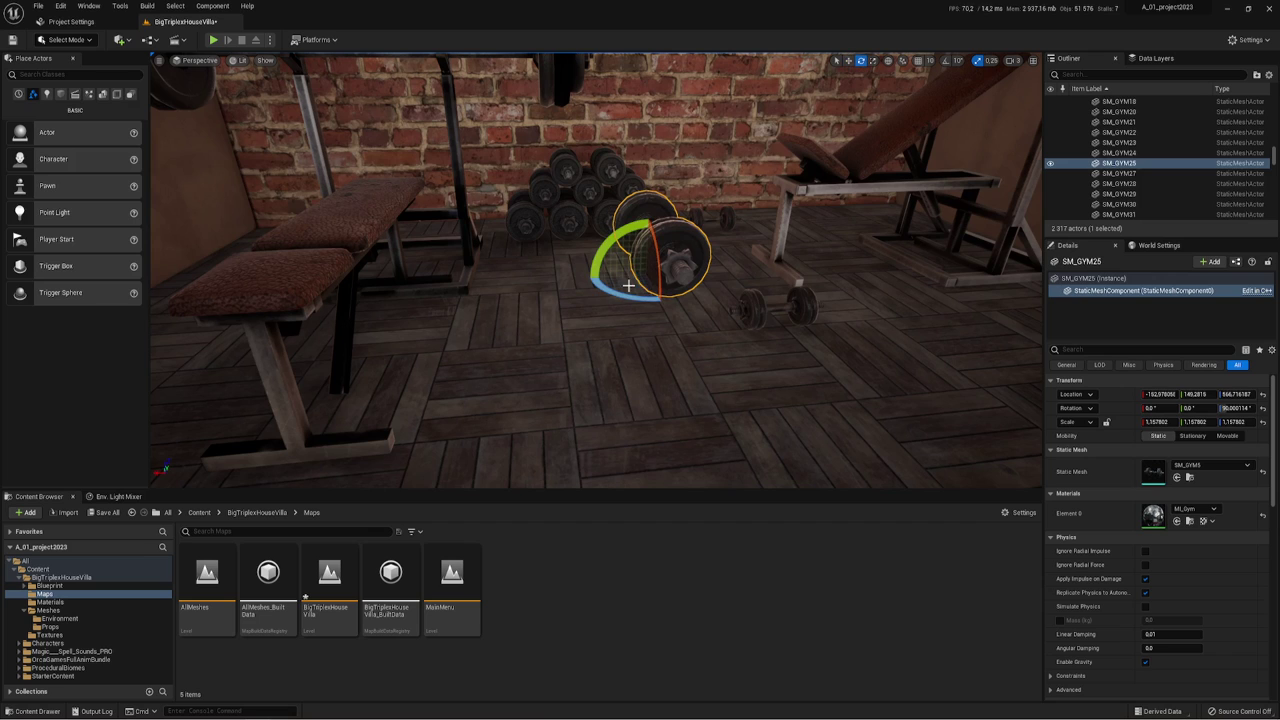
left_click_drag(586, 280, 608, 300)
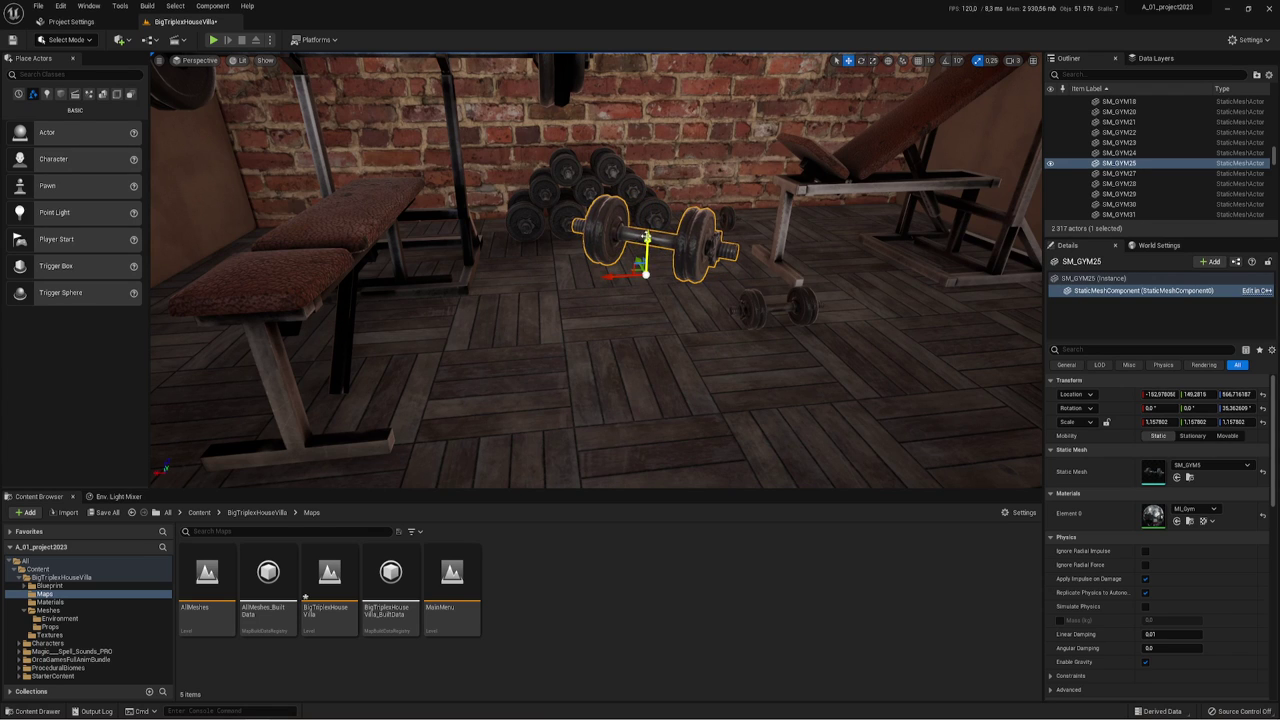
key("End")
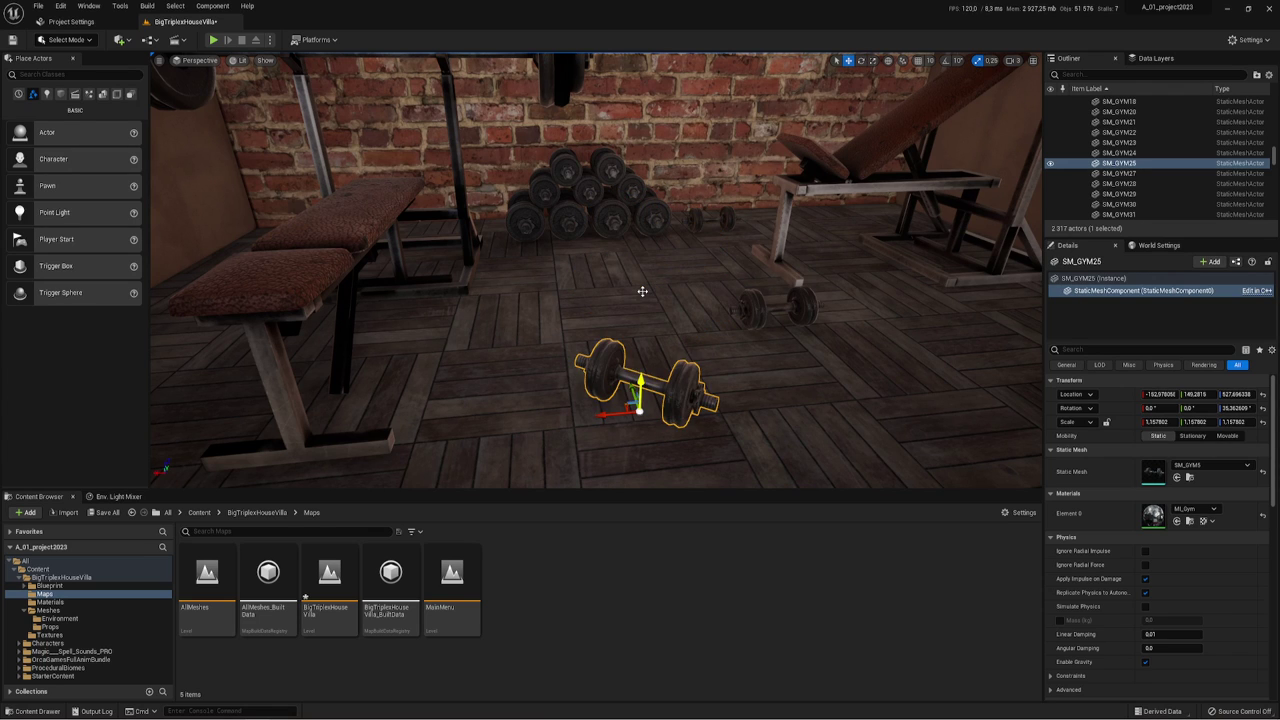
mouse_move(680, 360)
right_mouse_down()
mouse_move(640, 365)
mouse_move(658, 357)
right_mouse_up()
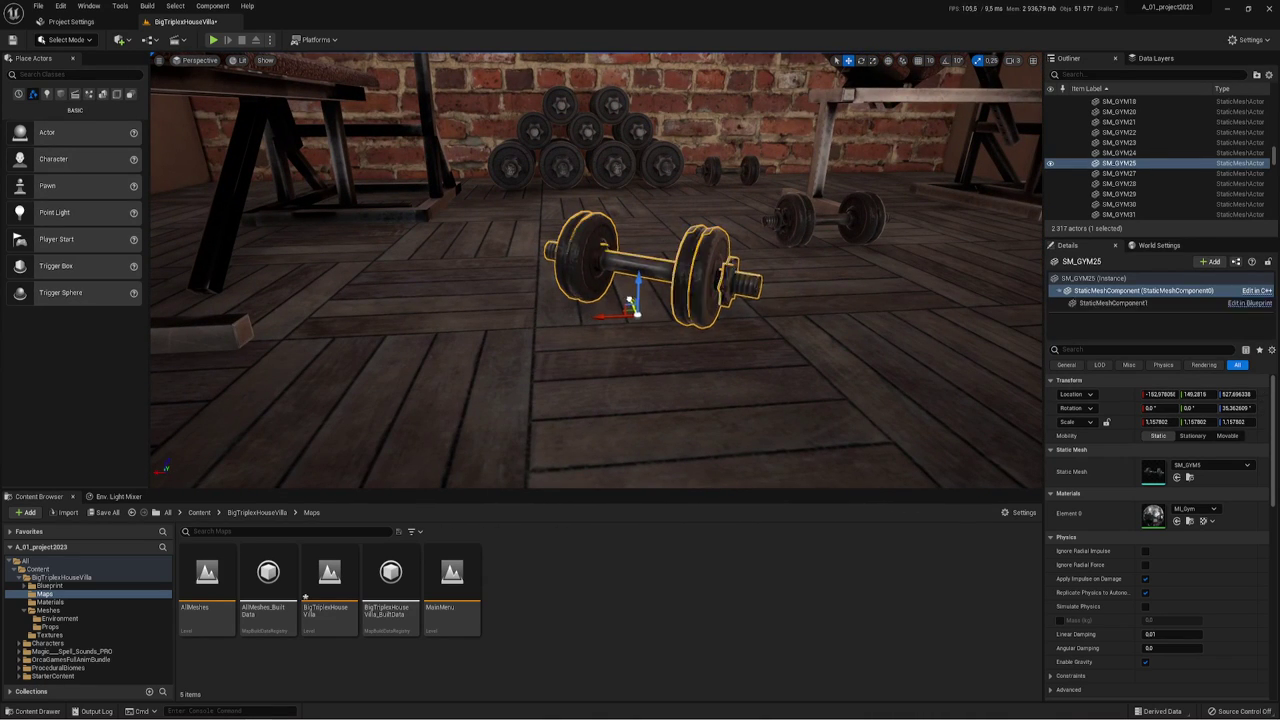
- Add a second SM_GYM25 dumbbell mesh rotated to 154.03°, lying crossed over the first
left_click_drag(631, 303, 656, 358)
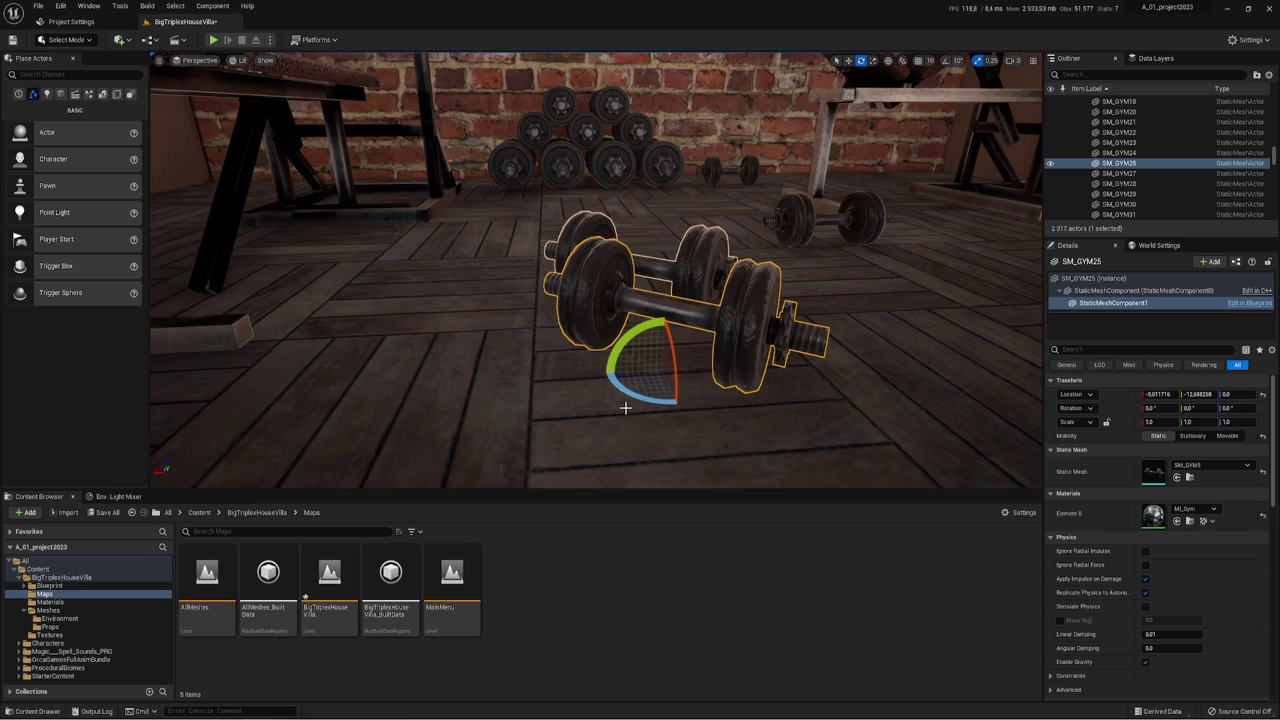
left_click_drag(625, 402, 995, 413)
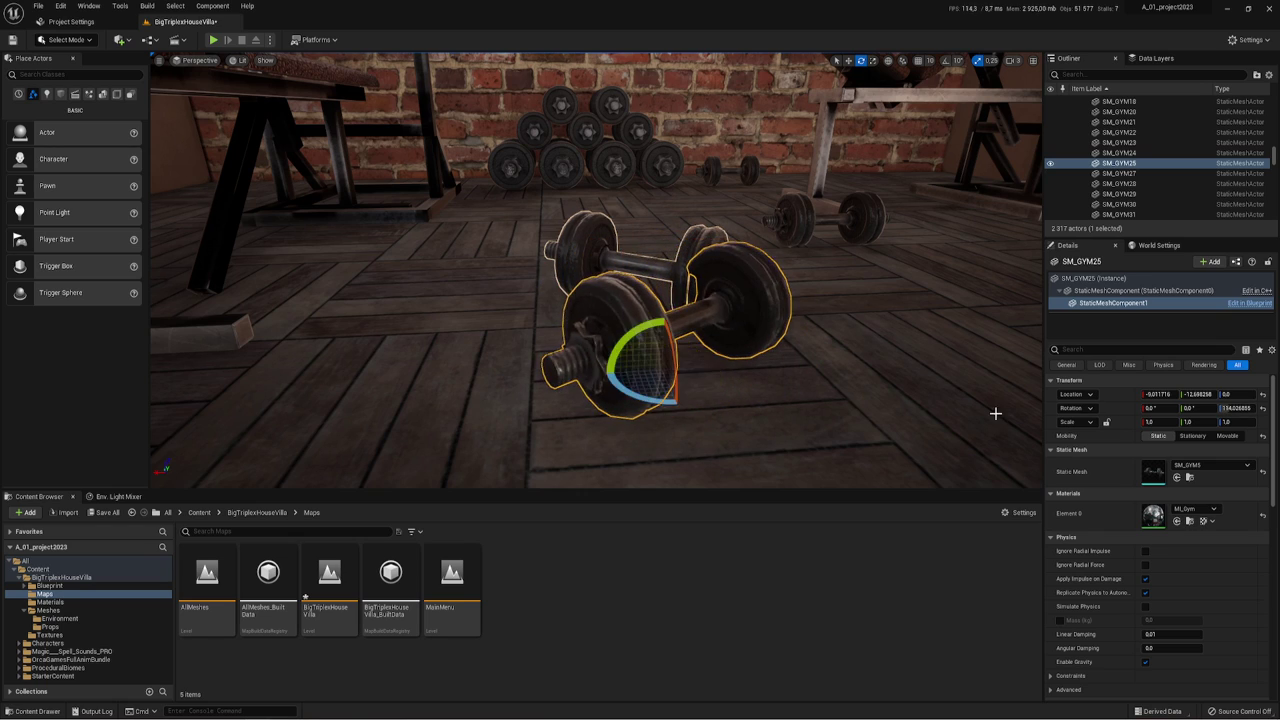
right_click_drag(995, 413, 990, 411)
key("w")
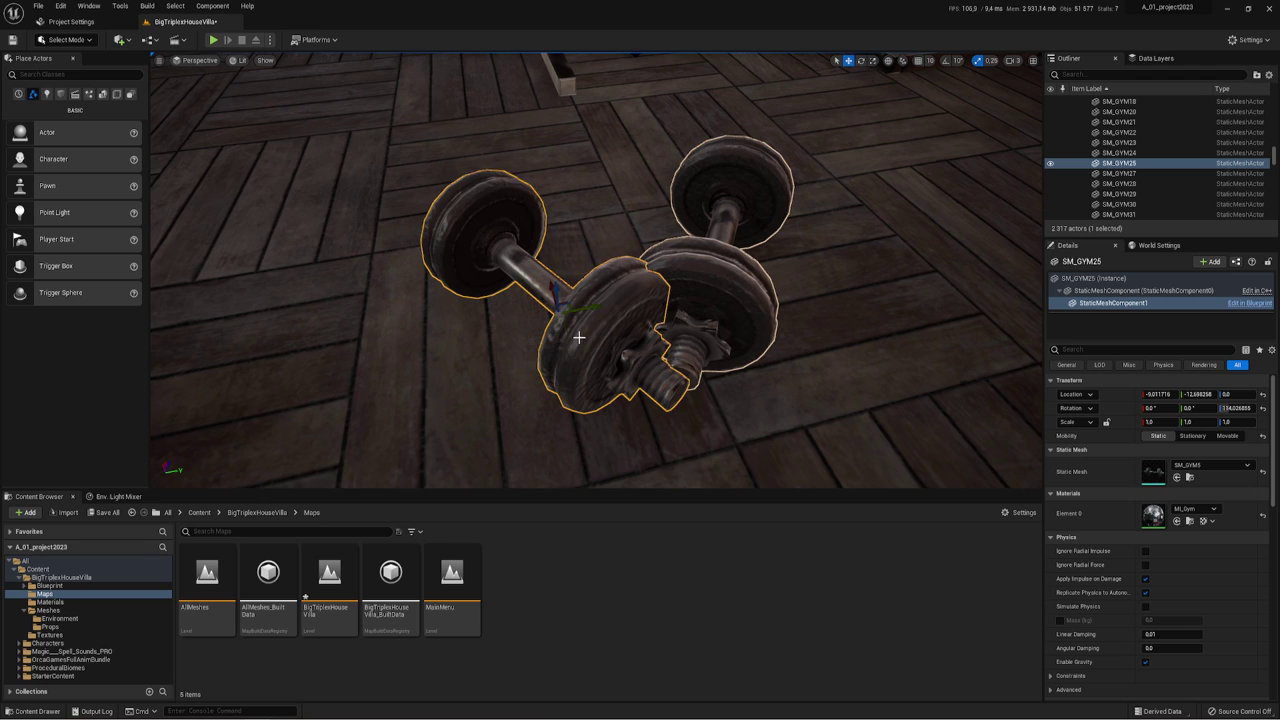
left_click_drag(549, 289, 551, 211)
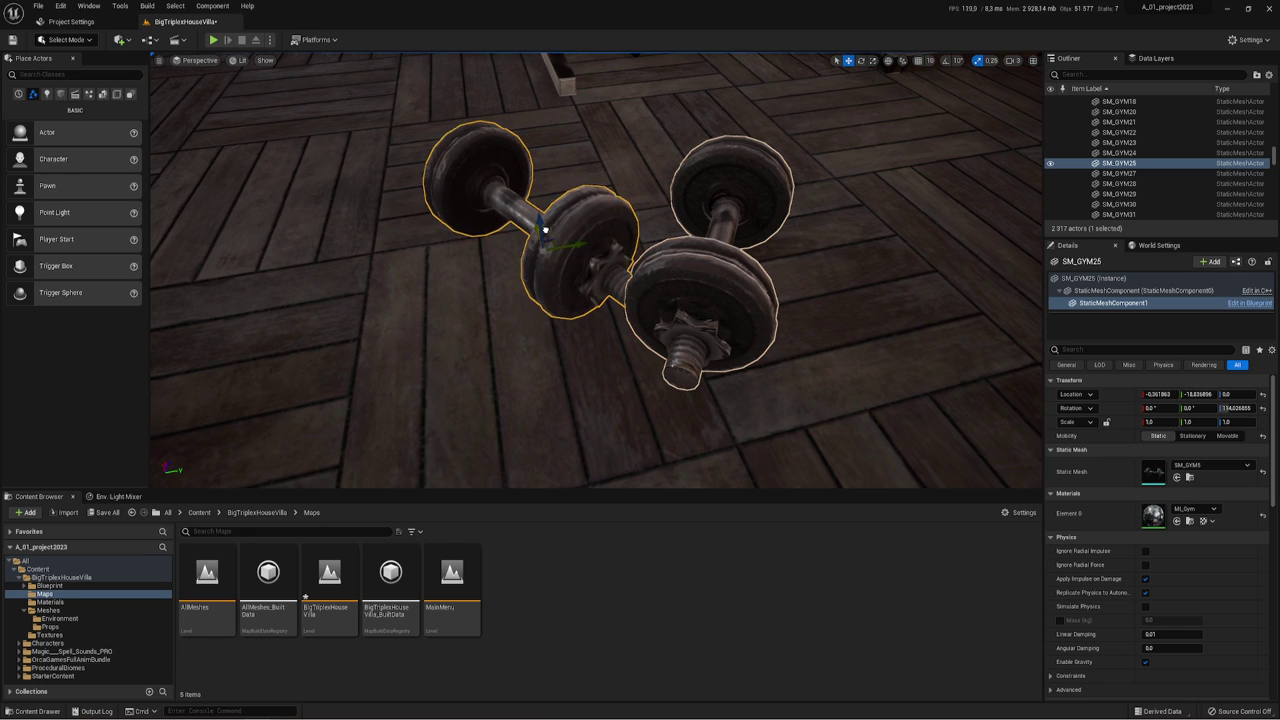
right_click_drag(551, 211, 531, 307)
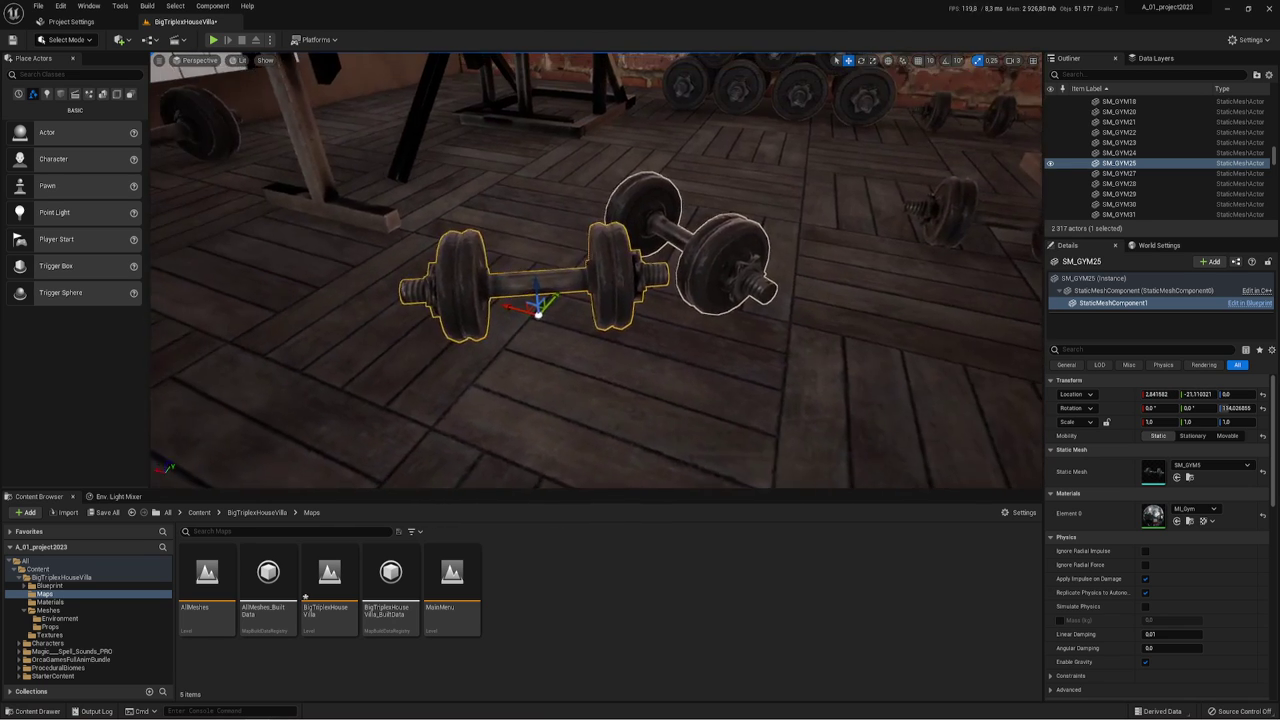
key("f")
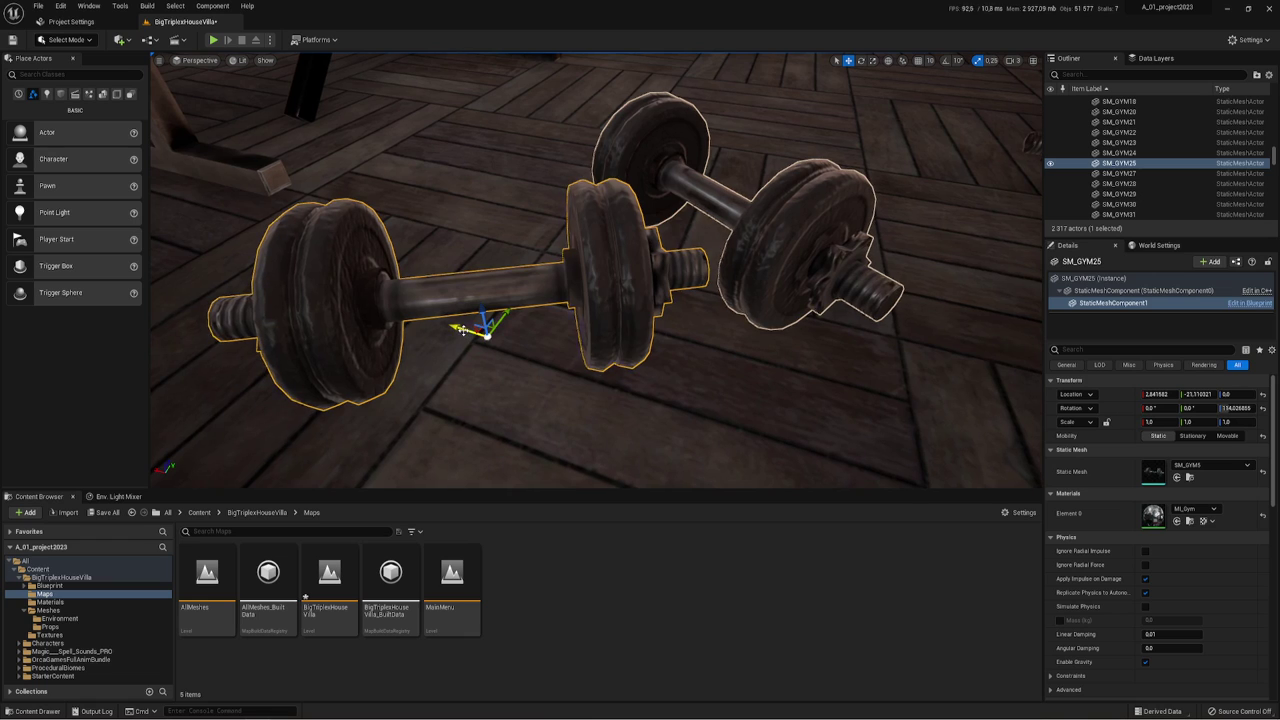
left_click_drag(486, 320, 510, 340)
scroll(632, 415, "down", 3)
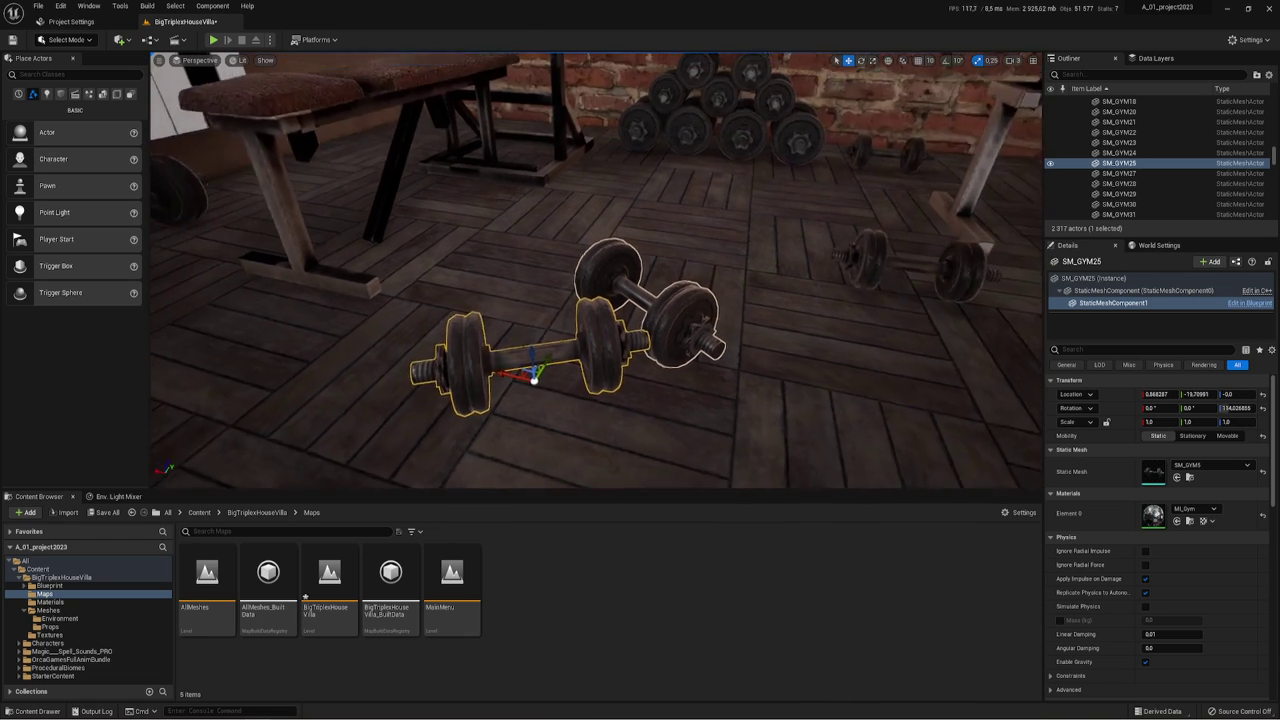
scroll(722, 388, "down", 2)
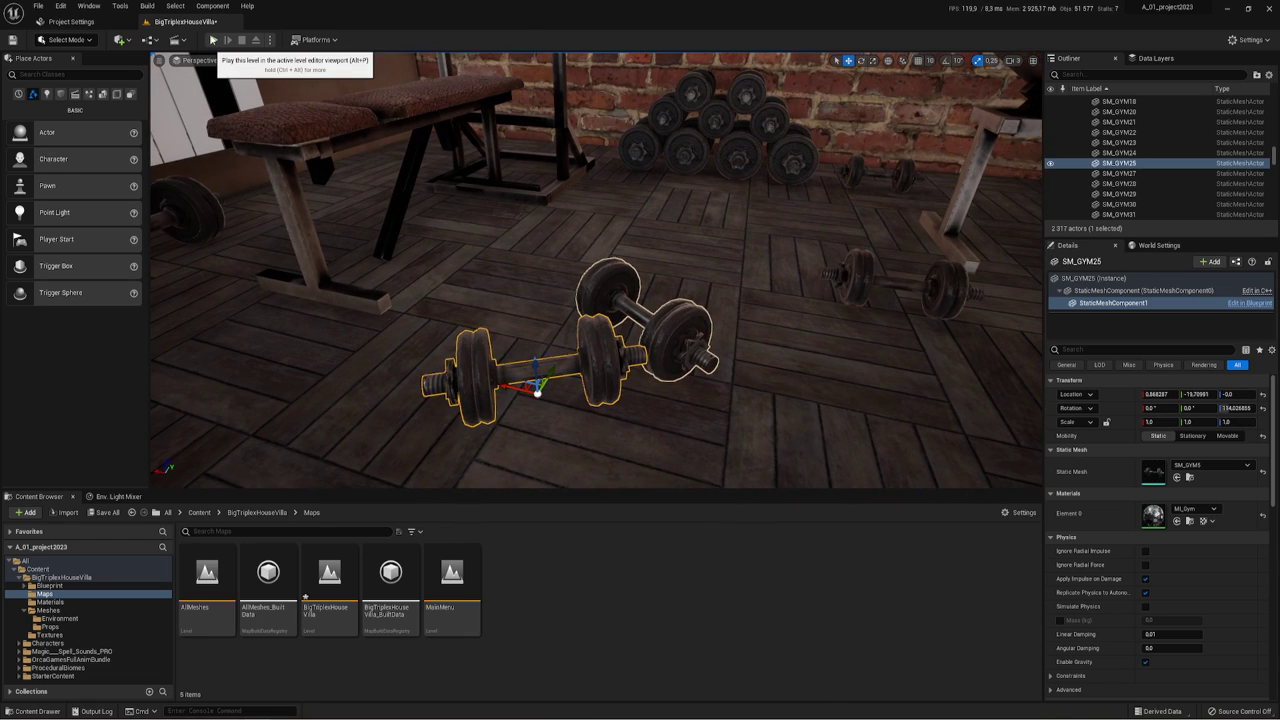
- Run a quick Play test of the level, then return to editing
left_click(212, 41)
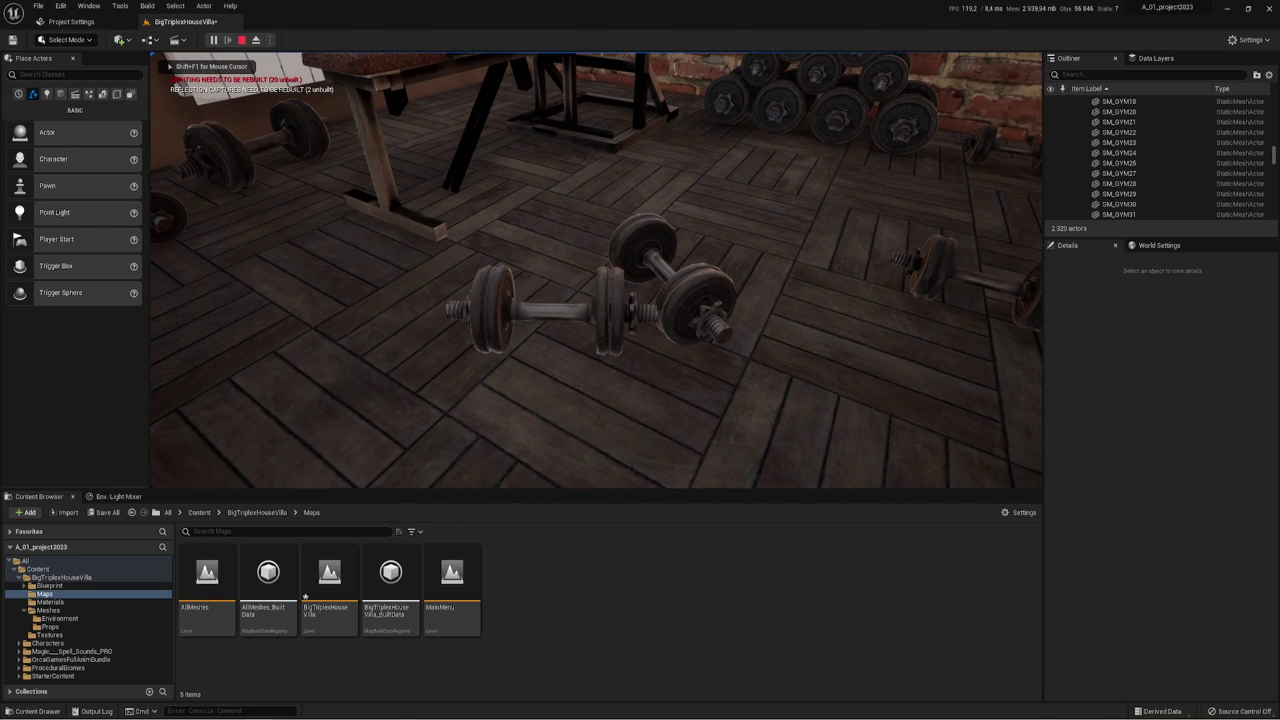
key("Escape")
right_click_drag(601, 284, 601, 284)
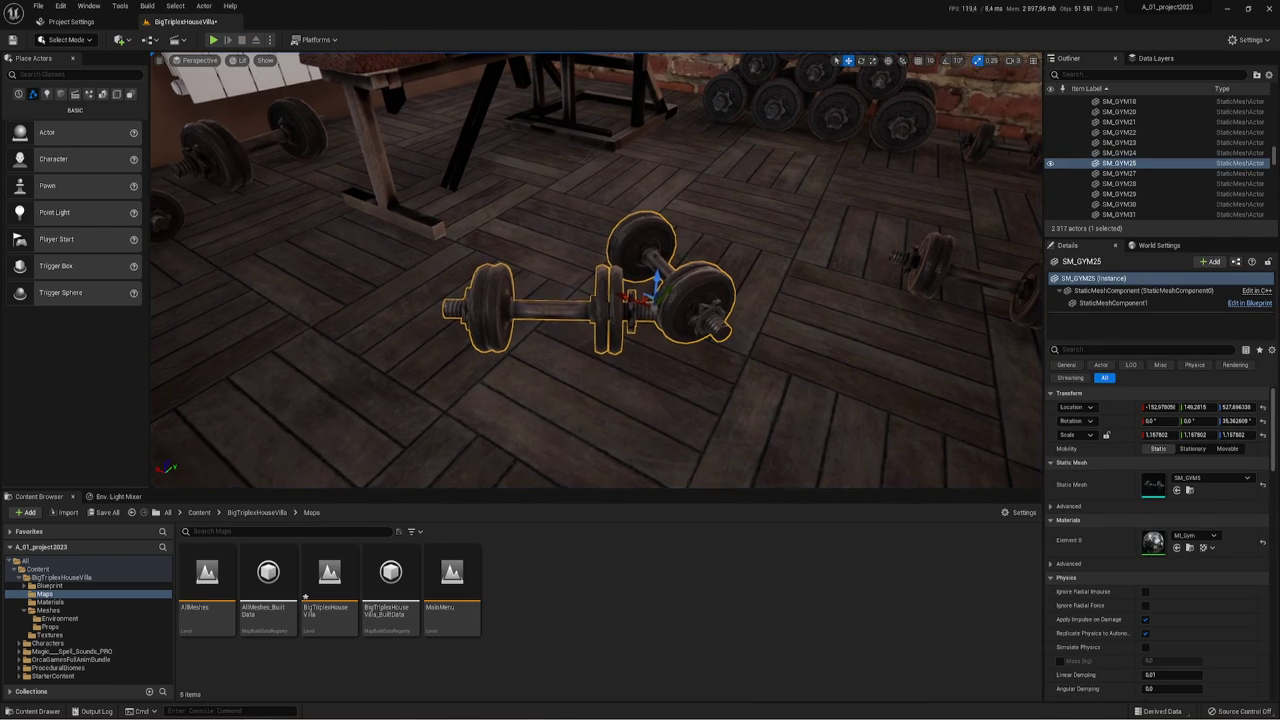
- Reframe the crossed dumbbell pair and nudge it slightly along Y and upward
key("f")
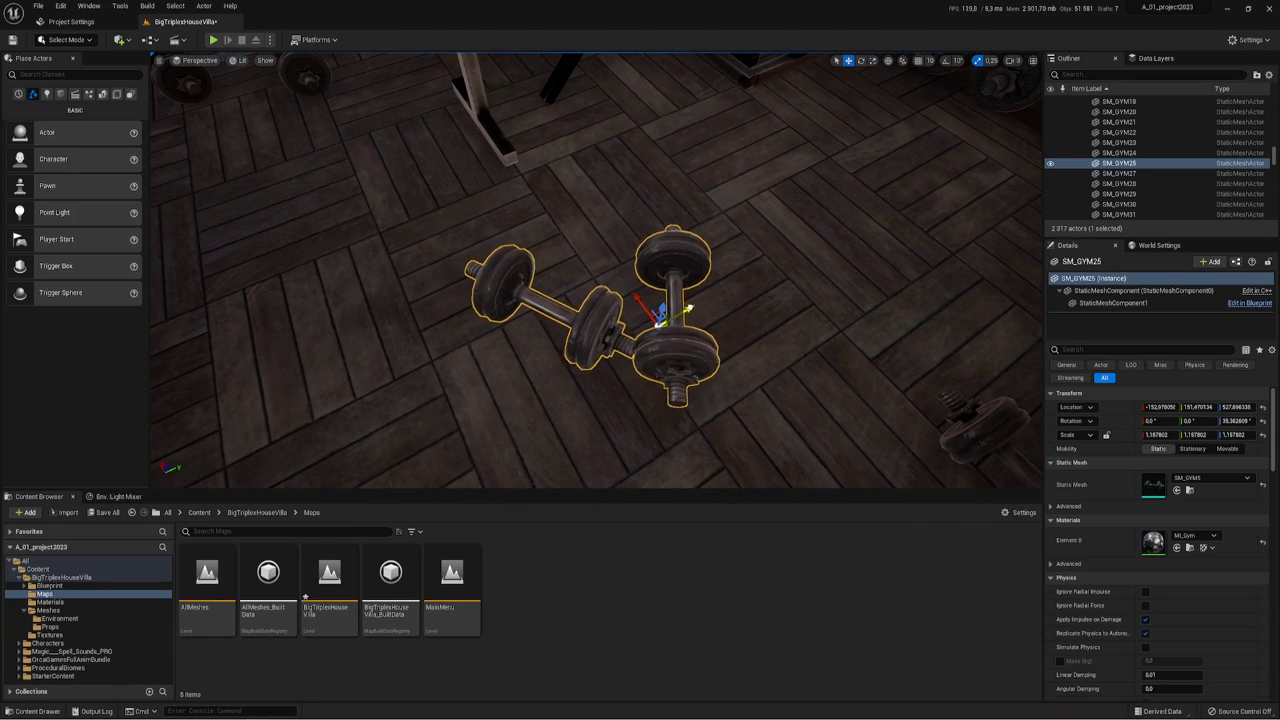
left_click_drag(680, 318, 705, 305)
right_click_drag(691, 357, 691, 357)
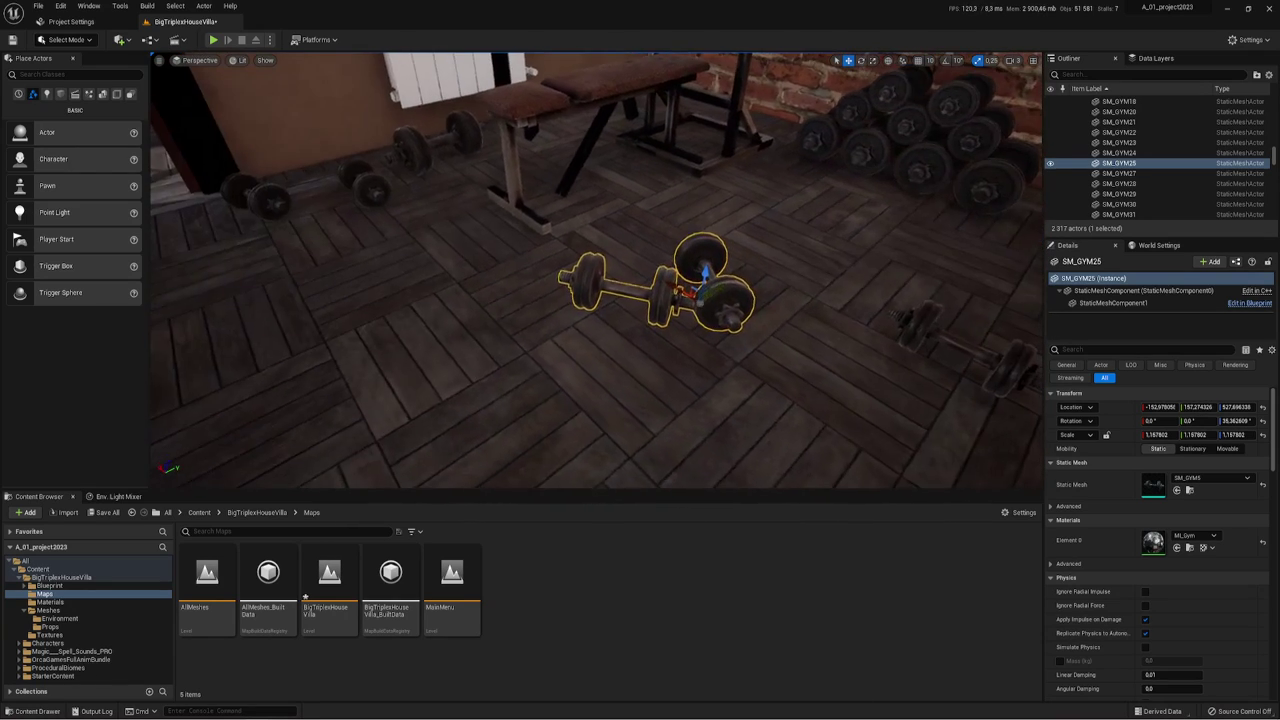
left_click(692, 345)
left_click(722, 302)
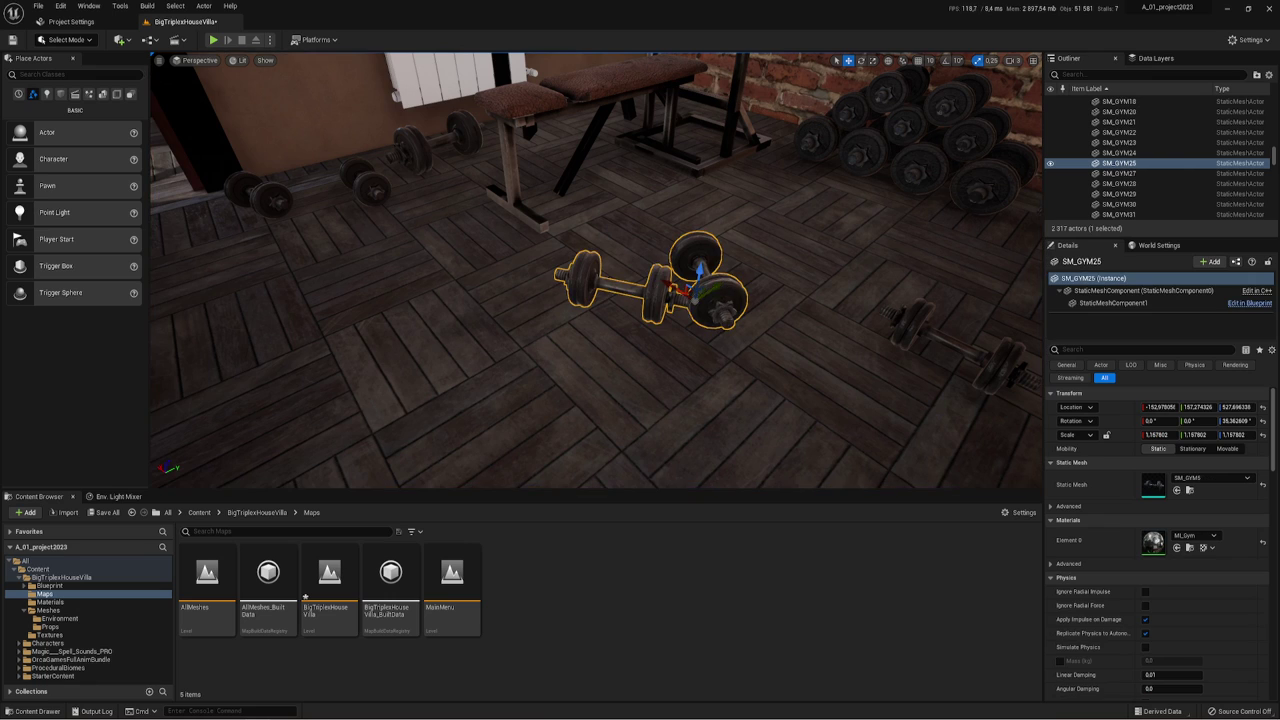
key("f")
left_click_drag(643, 304, 643, 275)
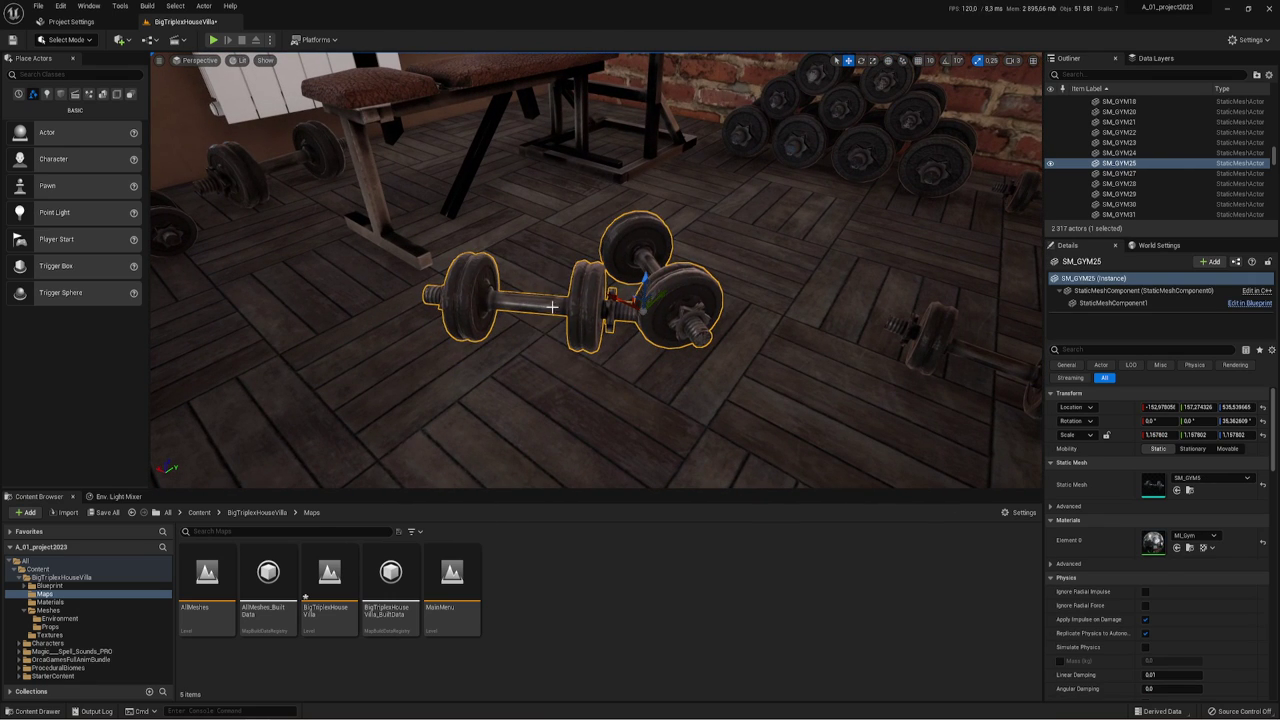
- Delete the SM_GYM25 dumbbell pair from the floor, leaving 2,315 actors
left_click(621, 369)
left_click(662, 301)
key("Delete")
scroll(869, 157, "down", 5)
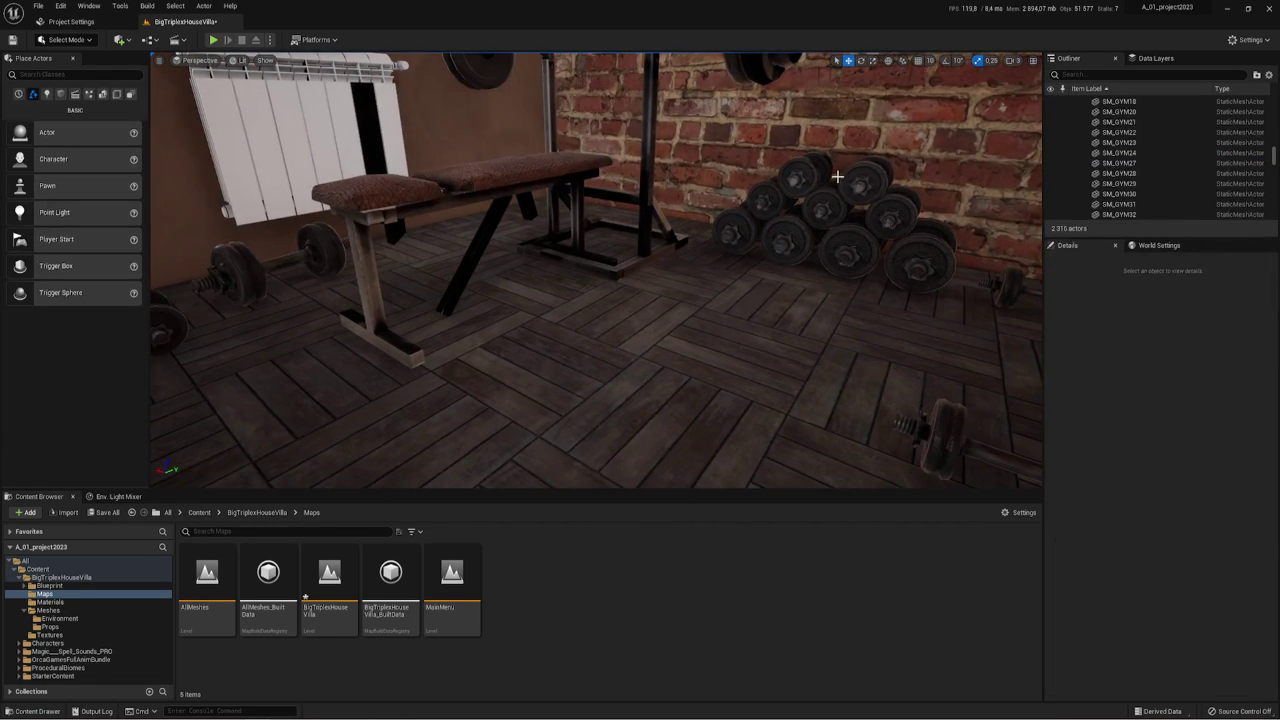
- Try lifting the rack's weight plate, then undo twice to restore the deleted dumbbell
left_click(805, 176)
left_click_drag(802, 154, 791, 148)
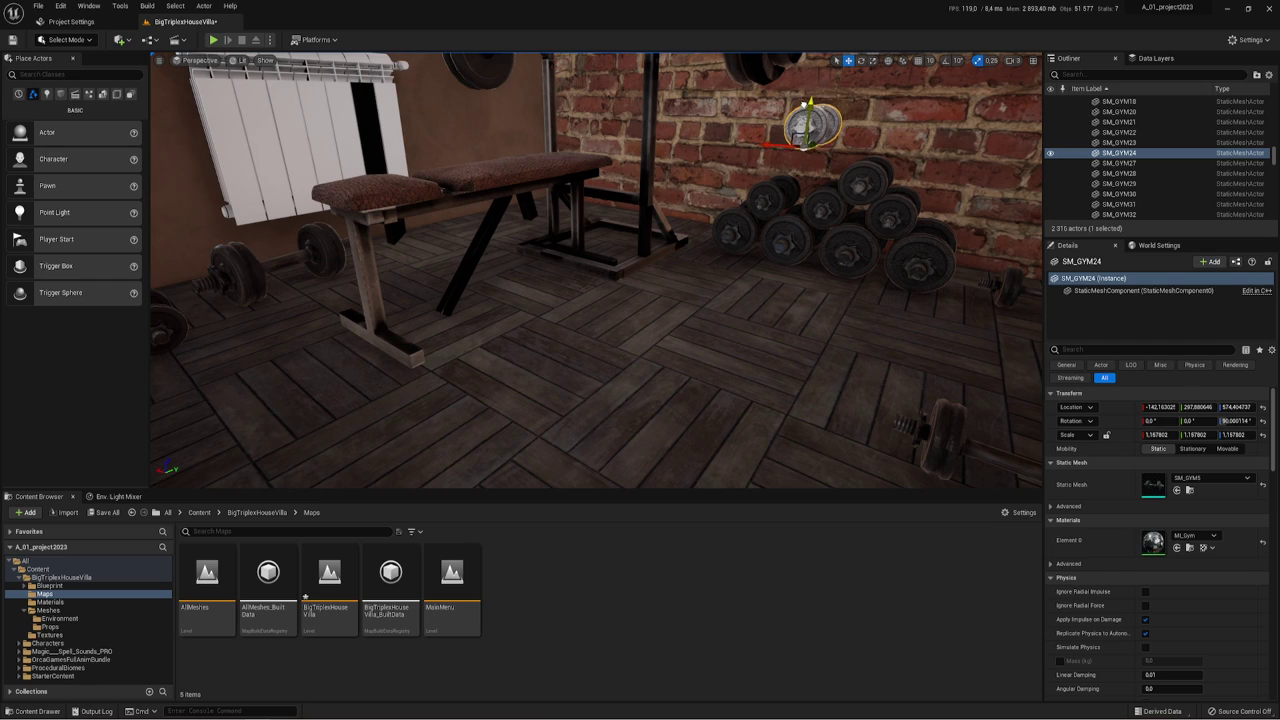
key("ctrl+z")
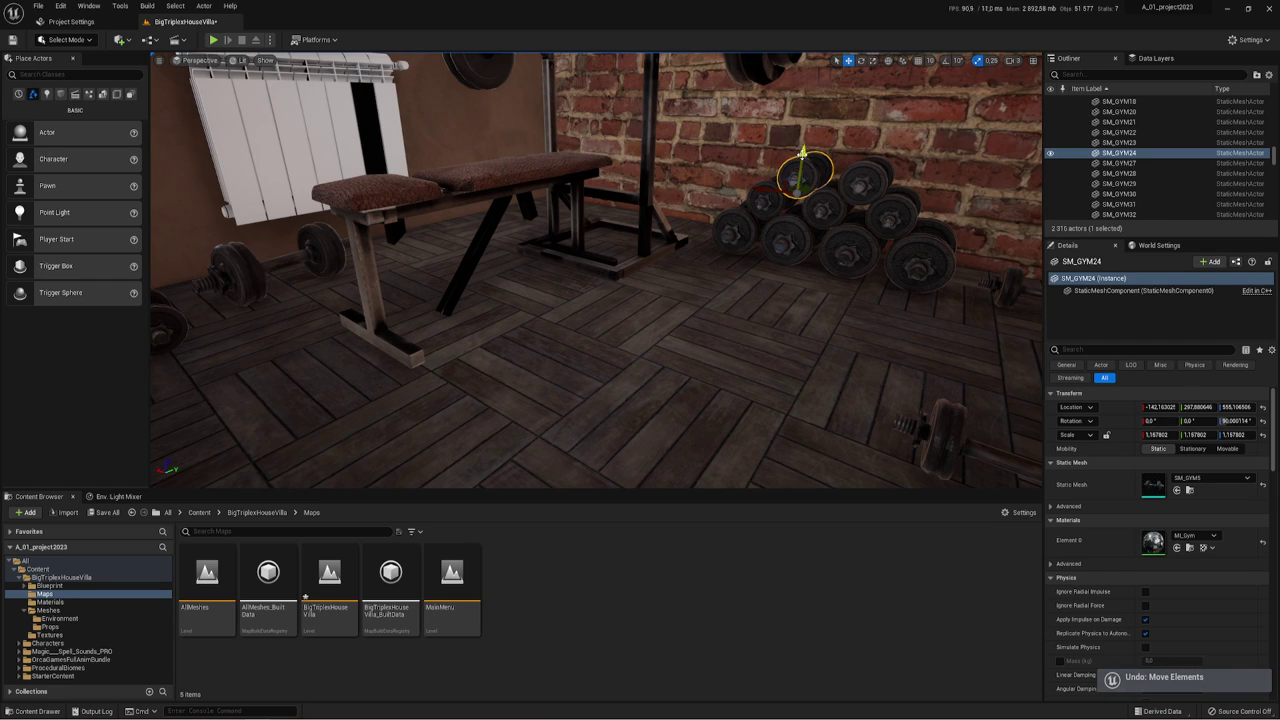
key("ctrl+z")
- Alt-drag duplicate dumbbells into a floating pile in front of the rack
left_click_drag(777, 152, 803, 152)
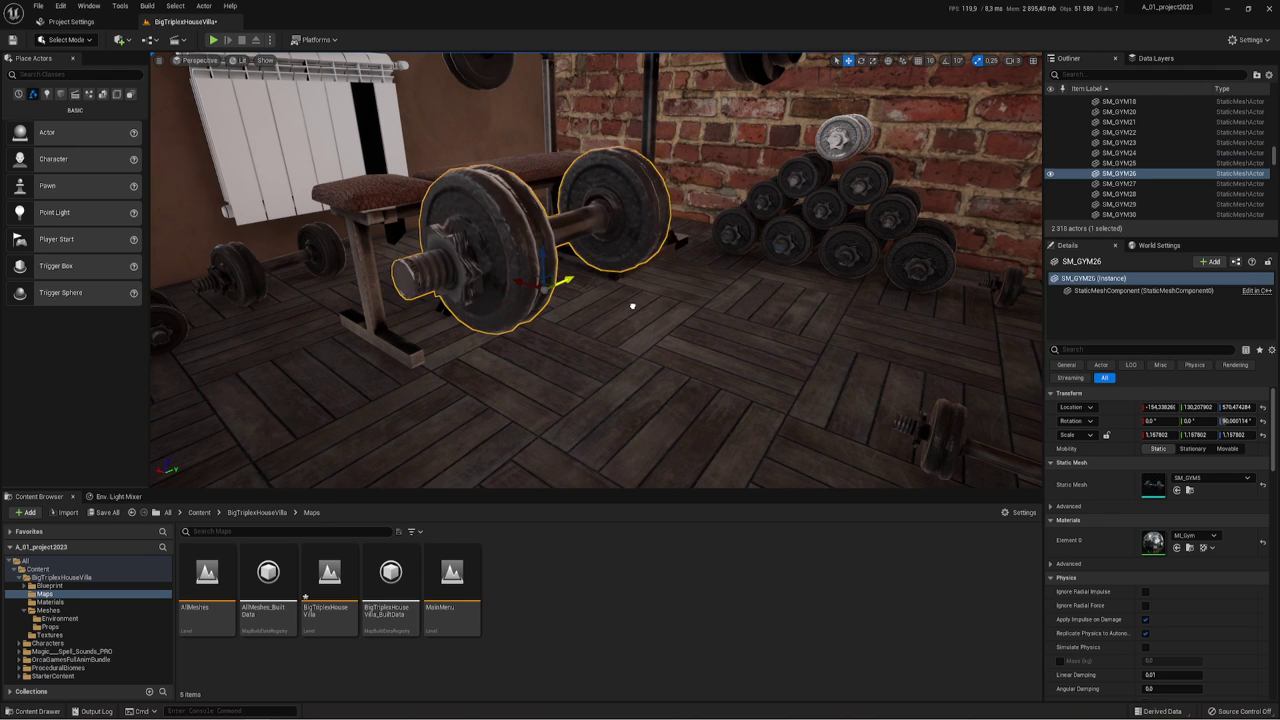
right_click_drag(845, 153, 700, 200)
right_click_drag(605, 270, 586, 270)
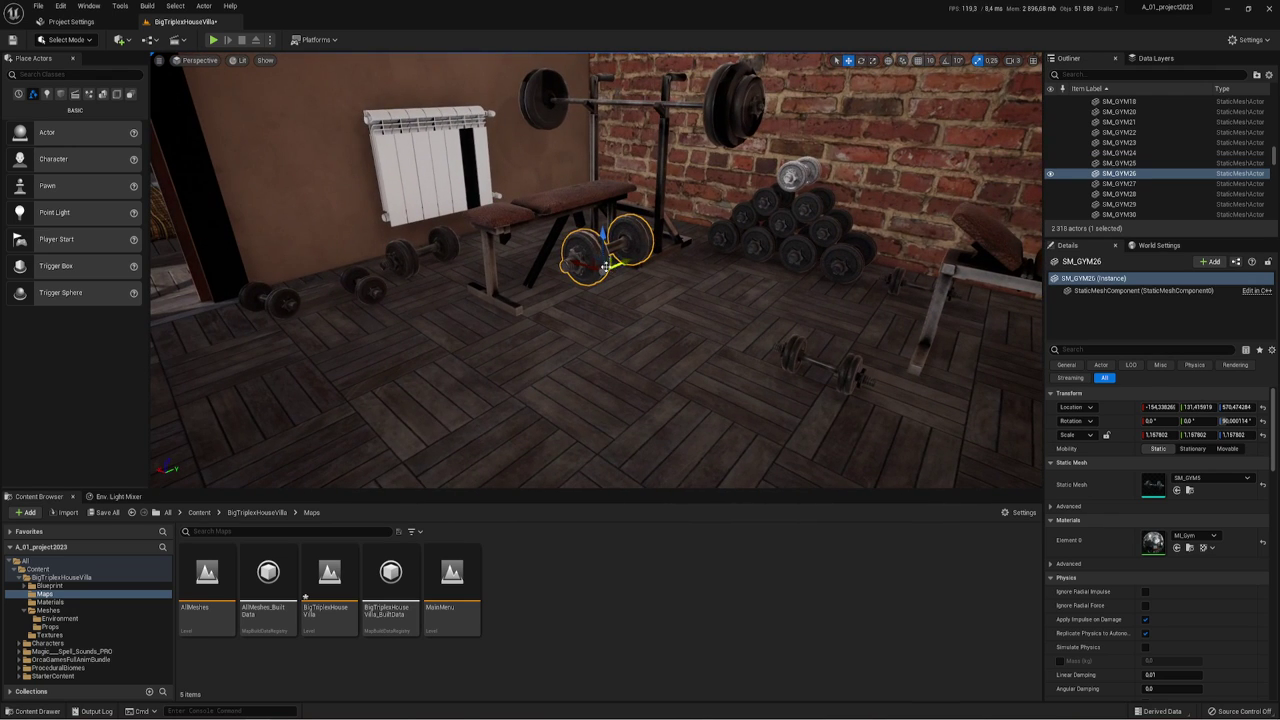
mouse_move(570, 290)
left_mouse_down("alt")
mouse_move(618, 297)
mouse_move(656, 211)
mouse_move(640, 213)
mouse_move(710, 220)
left_mouse_up("alt")
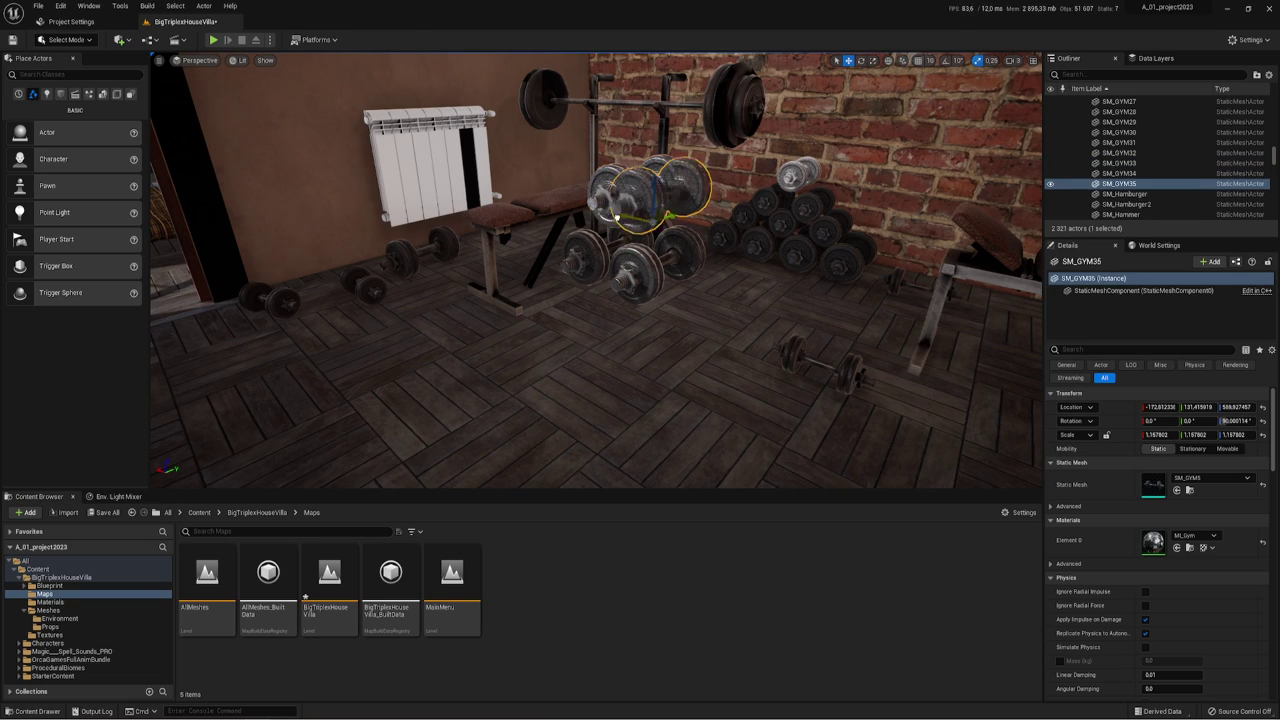
- Rotate SM_GYM35 90° crosswise, raise it atop the pile, and select the other dumbbells
key("e")
mouse_move(709, 227)
right_mouse_down()
mouse_move(690, 230)
mouse_move(690, 258)
right_mouse_up()
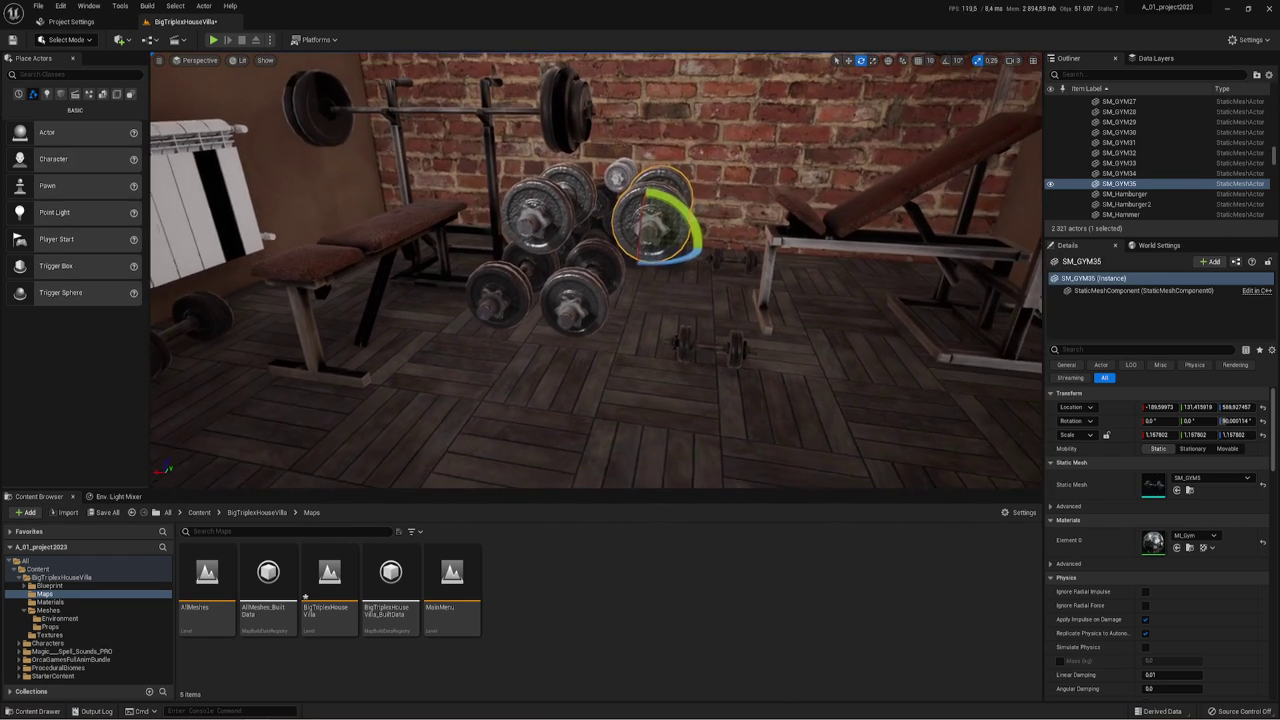
mouse_move(651, 258)
left_mouse_down()
mouse_move(612, 266)
mouse_move(656, 254)
left_mouse_up()
key("w")
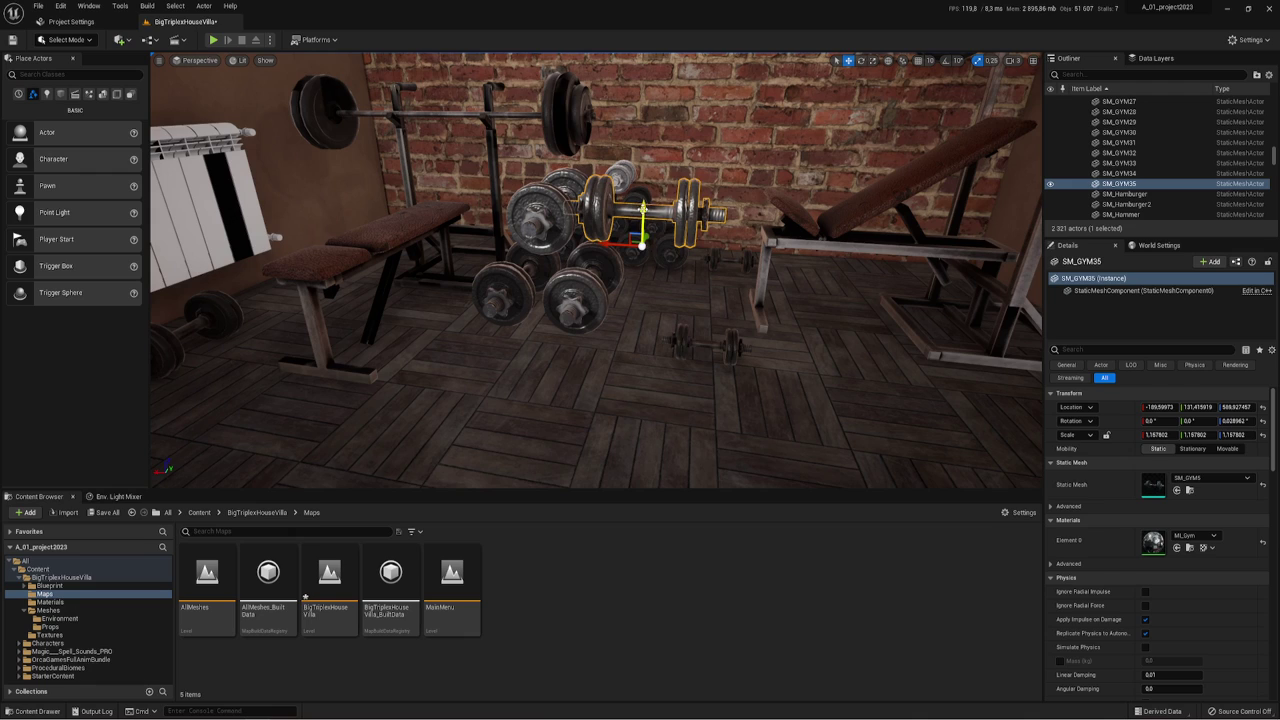
mouse_move(643, 210)
left_mouse_down()
mouse_move(640, 146)
mouse_move(582, 177)
left_mouse_up()
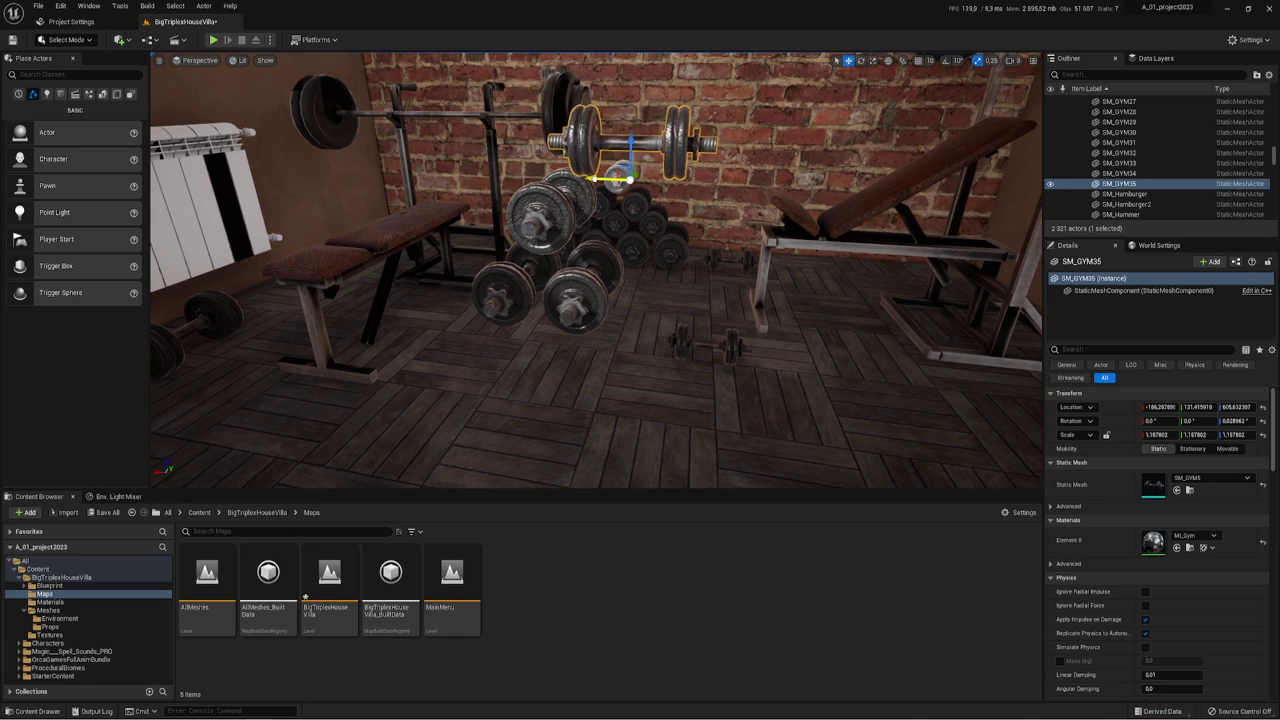
left_click(551, 213, "ctrl")
left_click(510, 270, "ctrl")
- Select the fourth dumbbell and enable Simulate Physics on all four
left_click(579, 281, "ctrl")
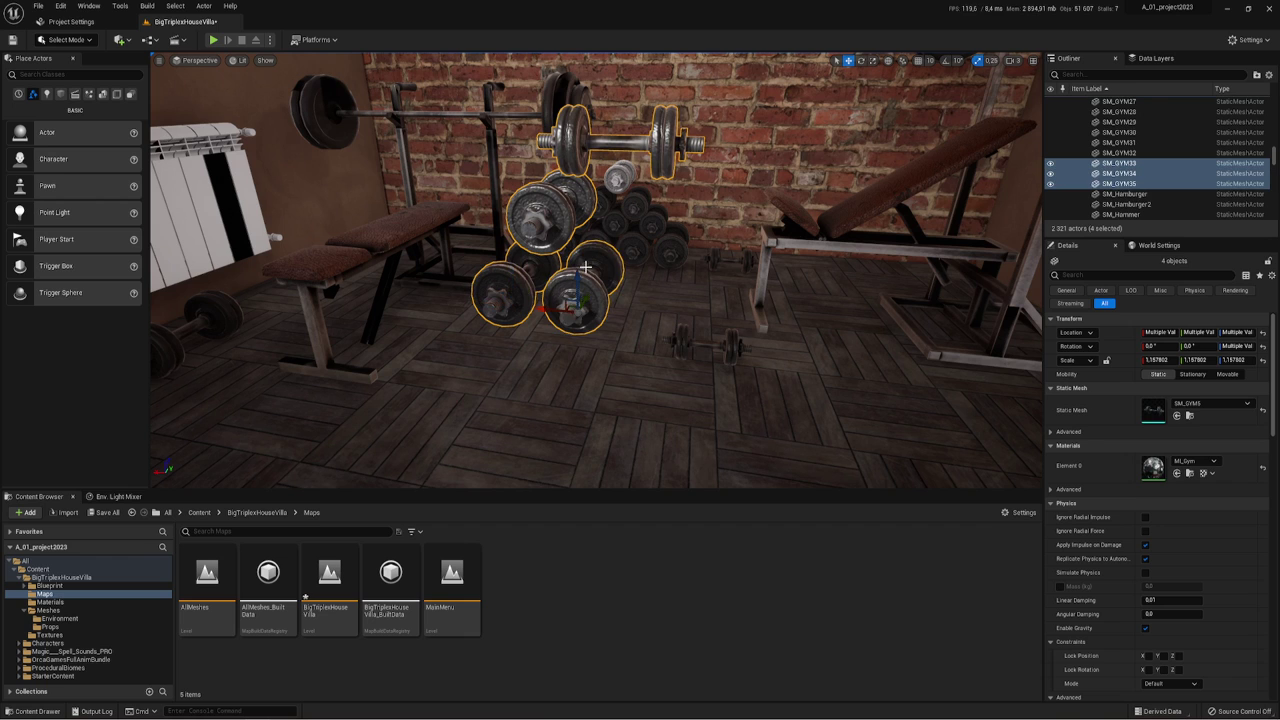
mouse_move(544, 216)
right_mouse_down()
mouse_move(540, 262)
mouse_move(616, 303)
right_mouse_up()
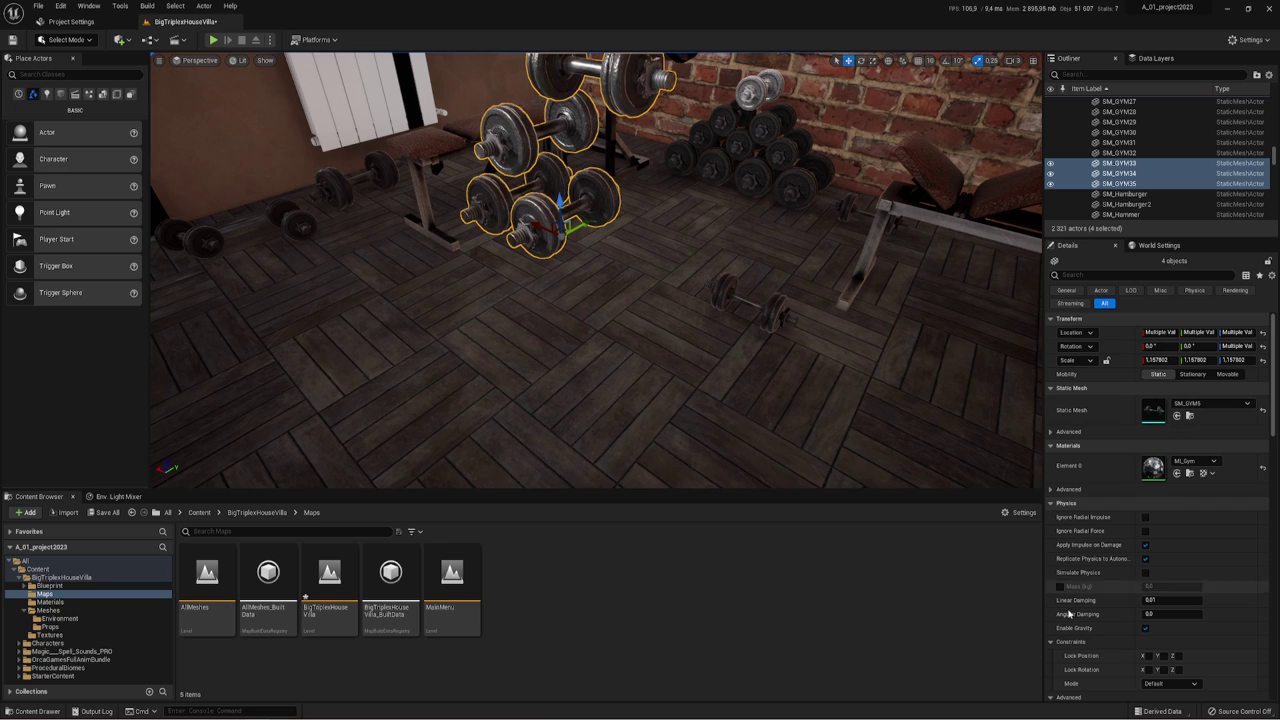
left_click(1145, 573)
left_click_drag(309, 122, 260, 200)
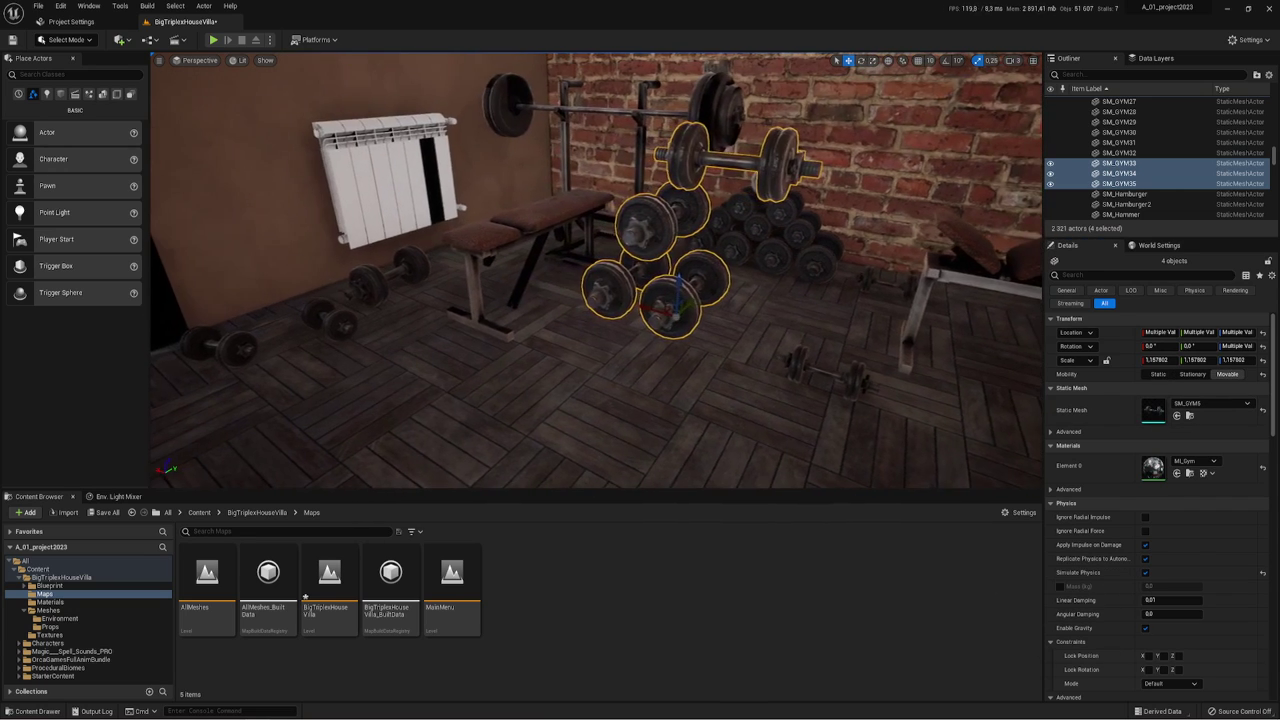
- Play the level to watch the dumbbells fall, then stop and frame them
left_click(213, 39)
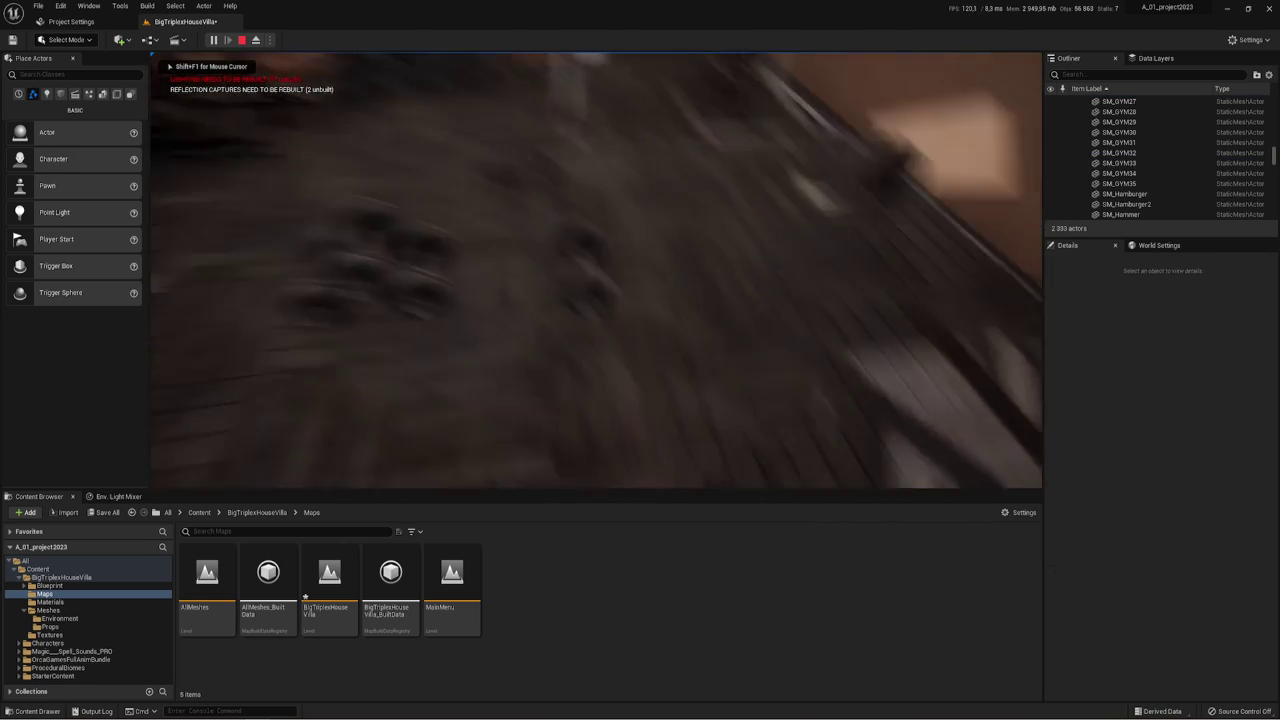
key("Escape")
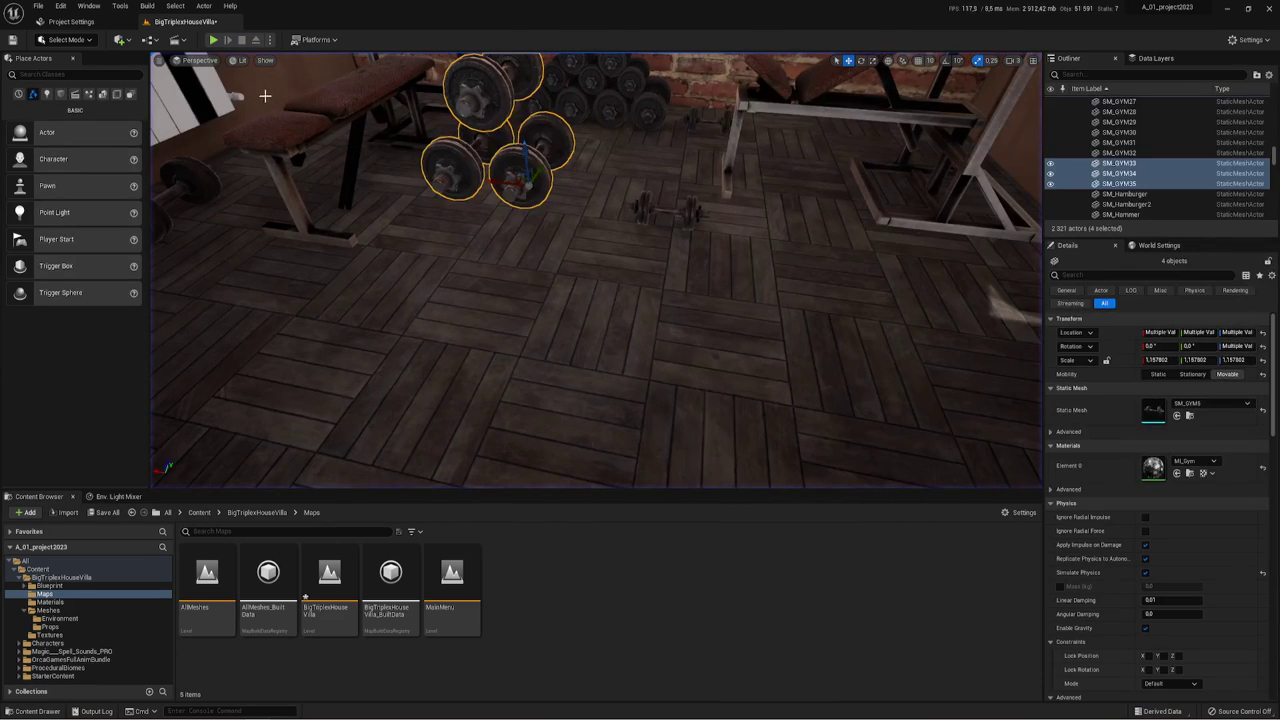
key("f")
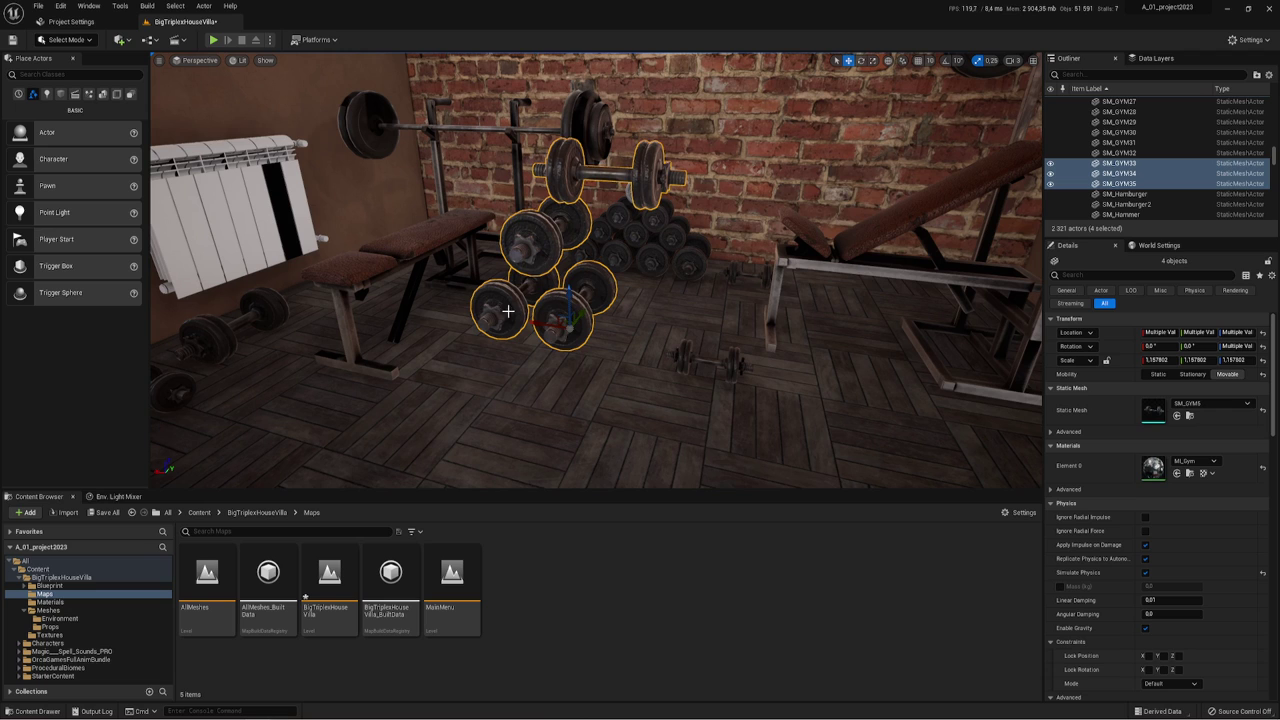
- Nudge the top dumbbell SM_GYM35 sideways to about X -170.58
left_click_drag(582, 302, 660, 300, "alt")
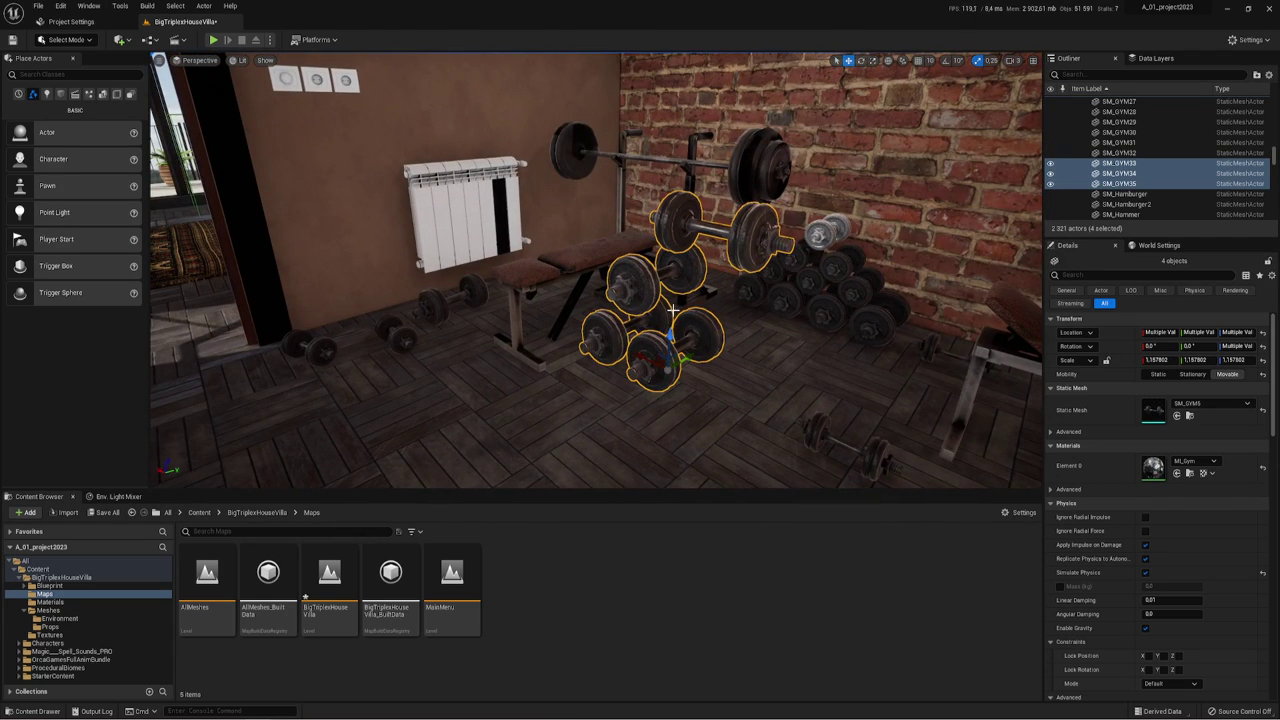
left_click(749, 236)
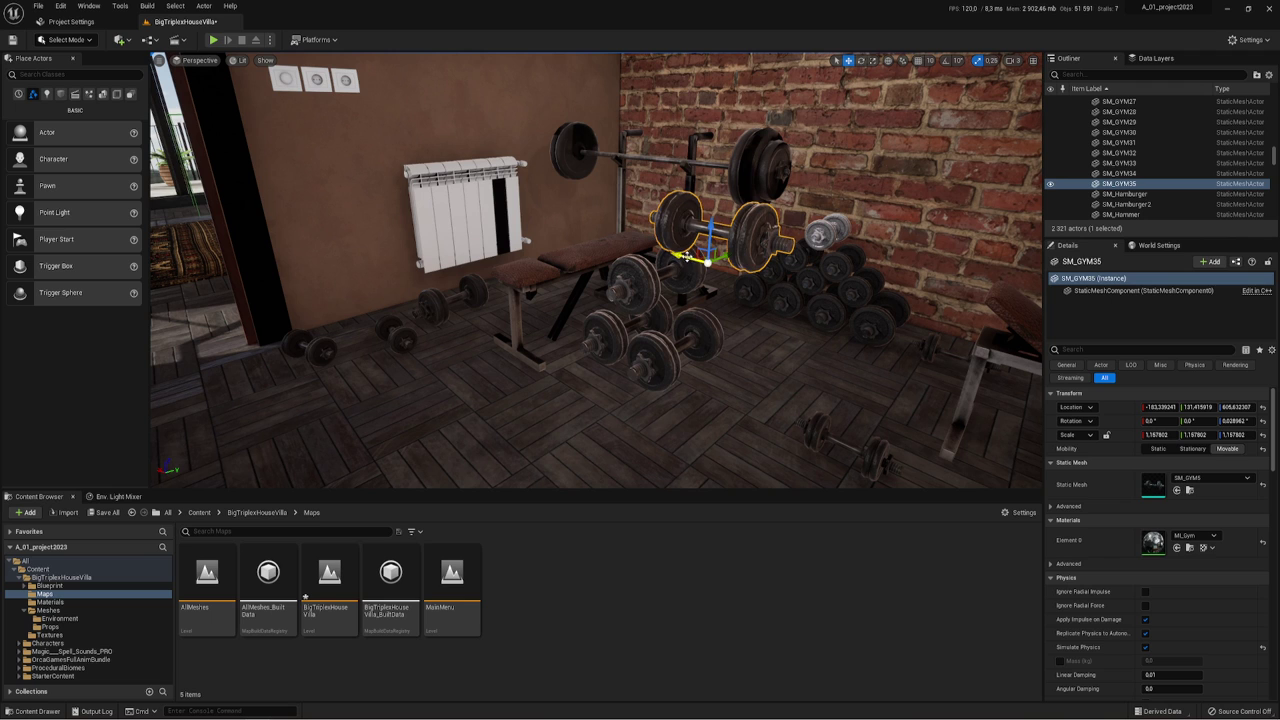
left_click_drag(687, 257, 665, 251)
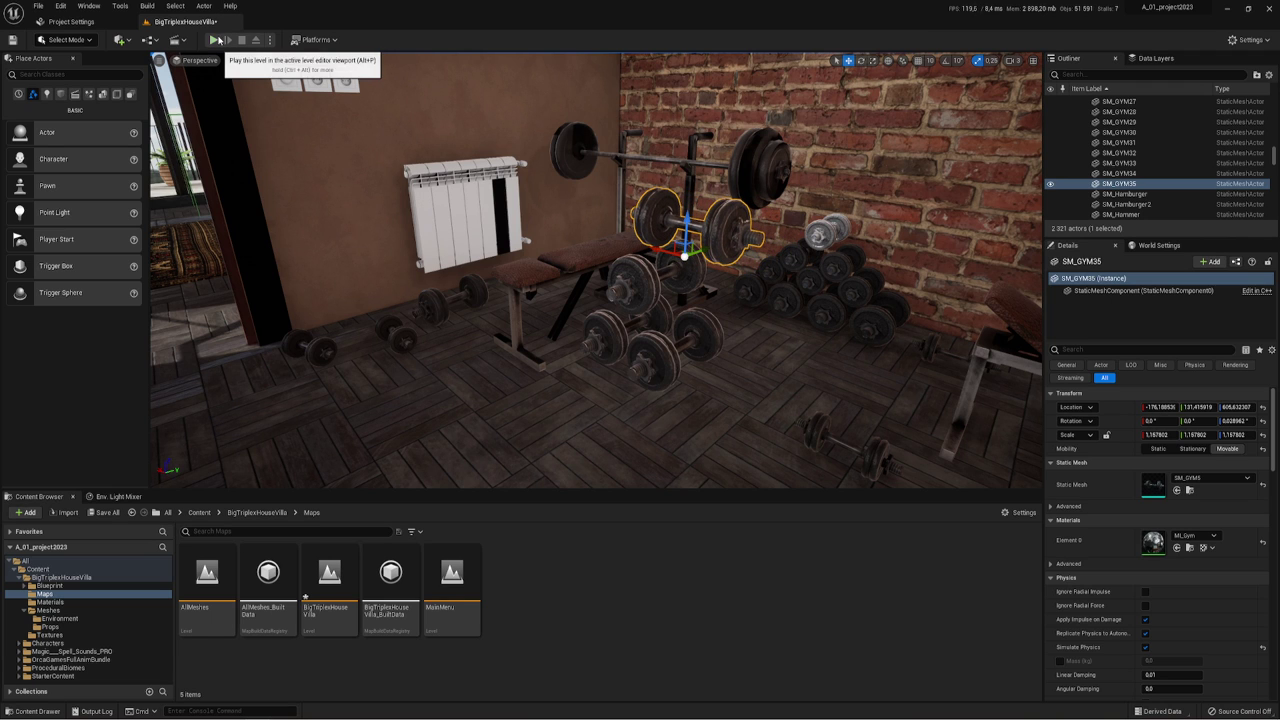
- Play-test the fall again, then bring up the play mode options
left_click(222, 47)
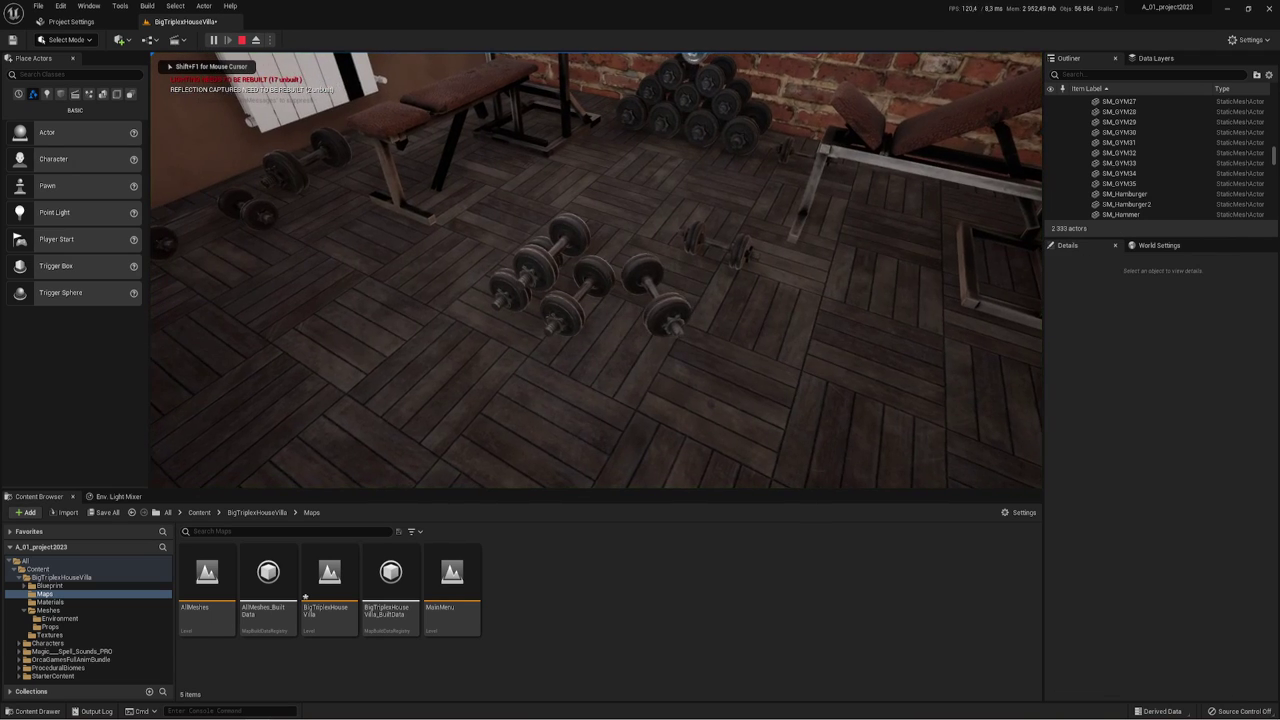
key("Escape")
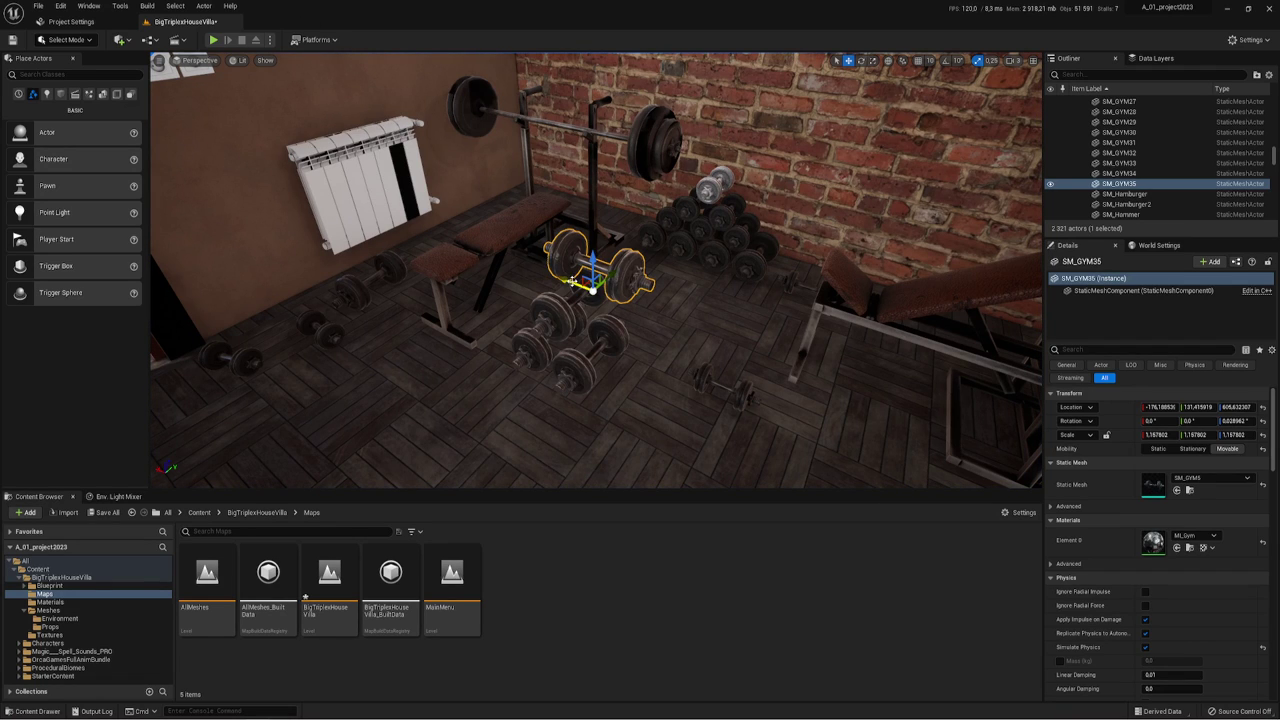
mouse_move(571, 281)
right_mouse_down()
mouse_move(600, 300)
mouse_move(585, 346)
right_mouse_up()
right_click_drag(625, 281, 625, 285)
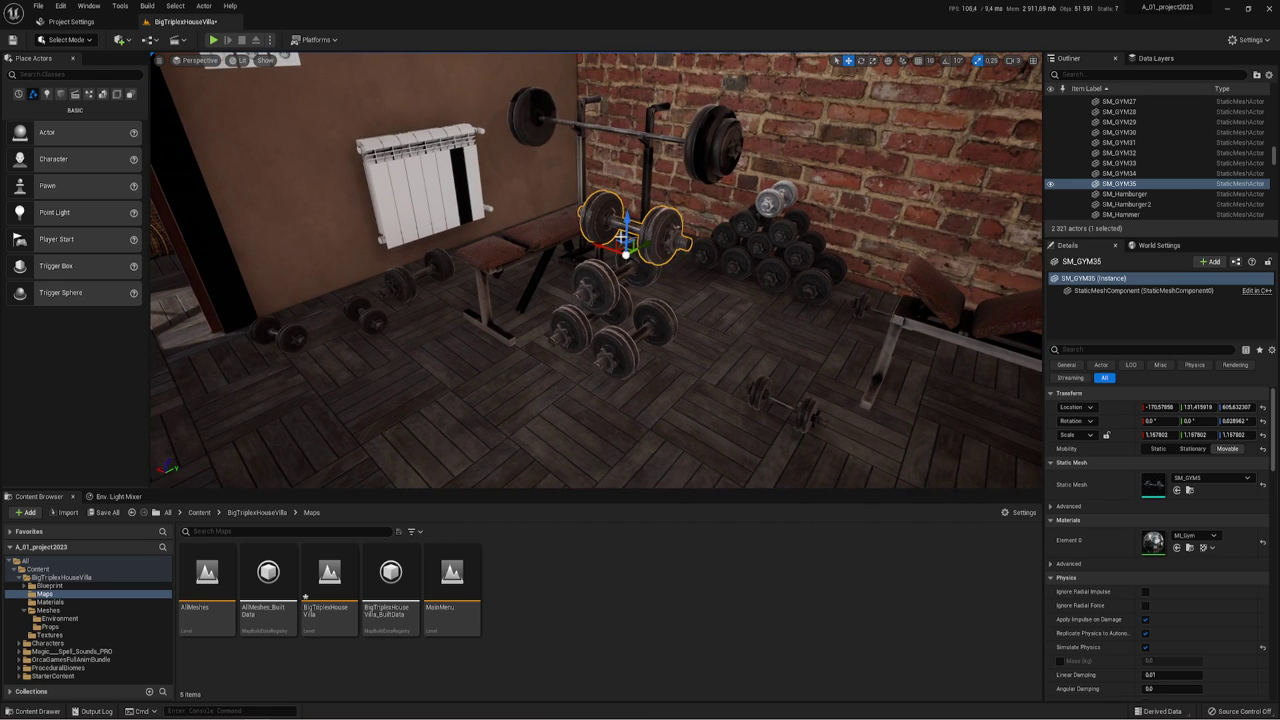
left_click(270, 40)
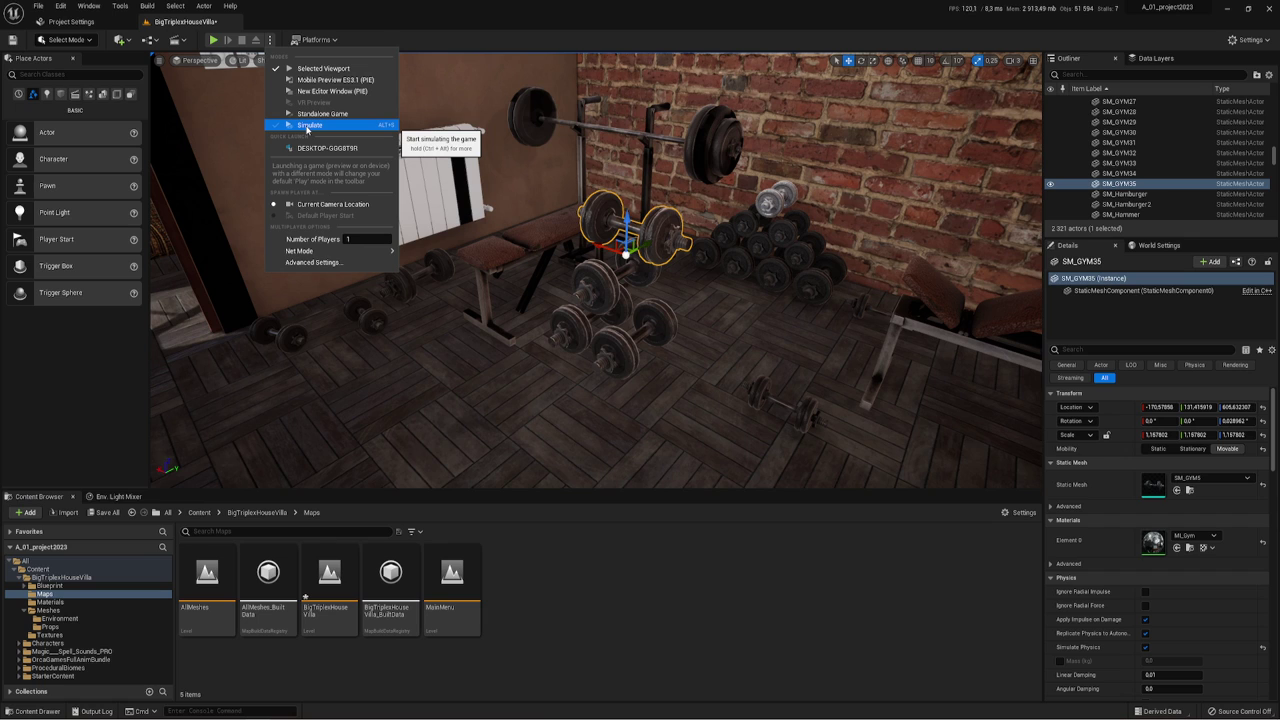
- Run a Simulate session to watch the dumbbells fall, then stop it
left_click(307, 125)
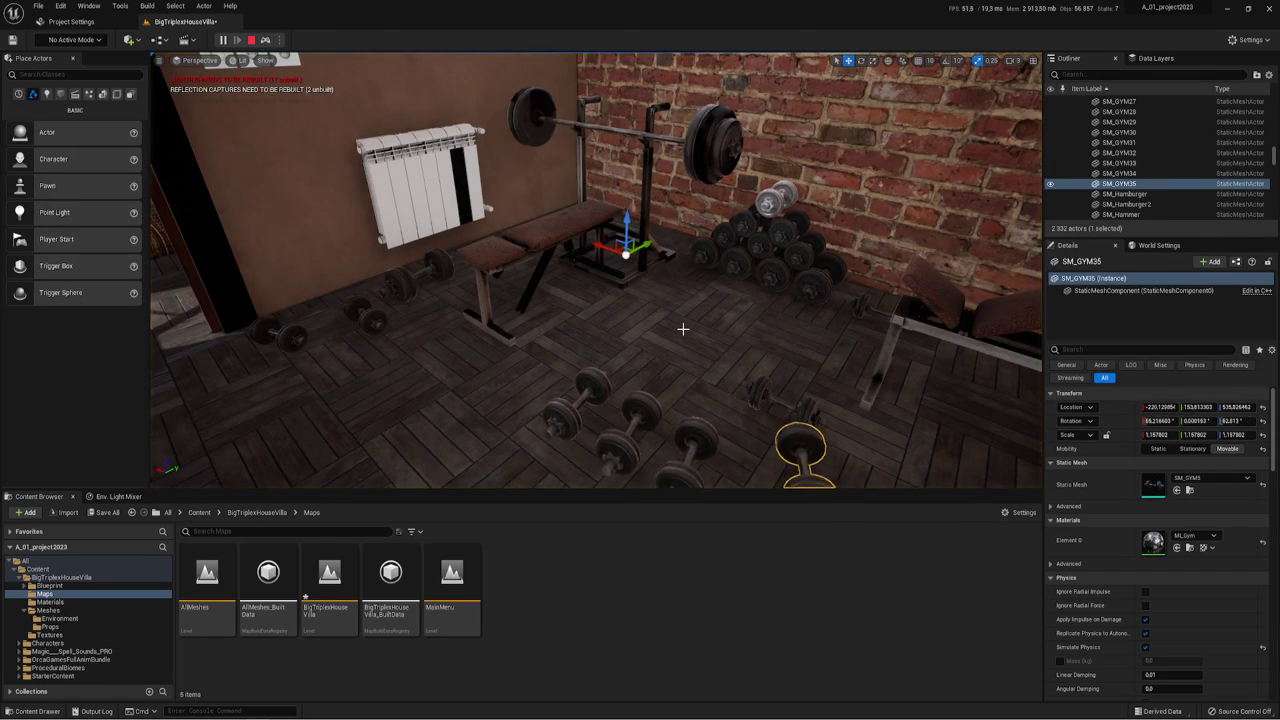
right_click_drag(683, 329, 683, 329)
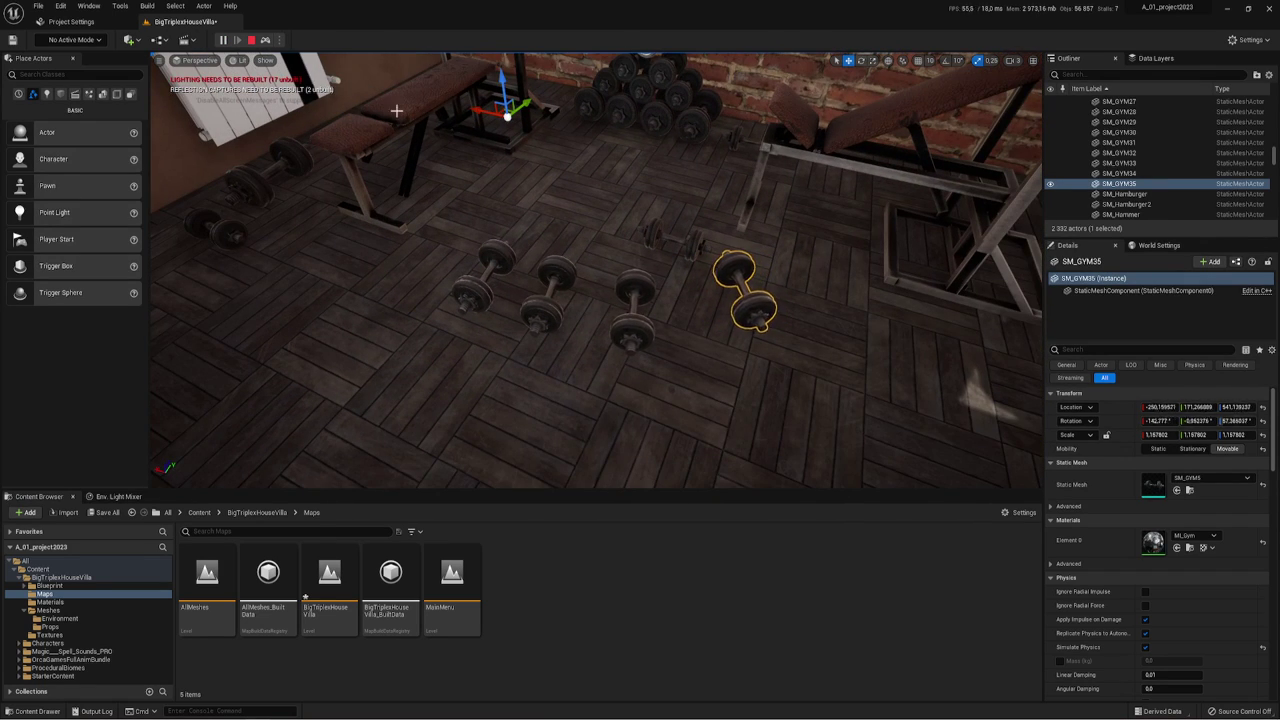
left_click(251, 40)
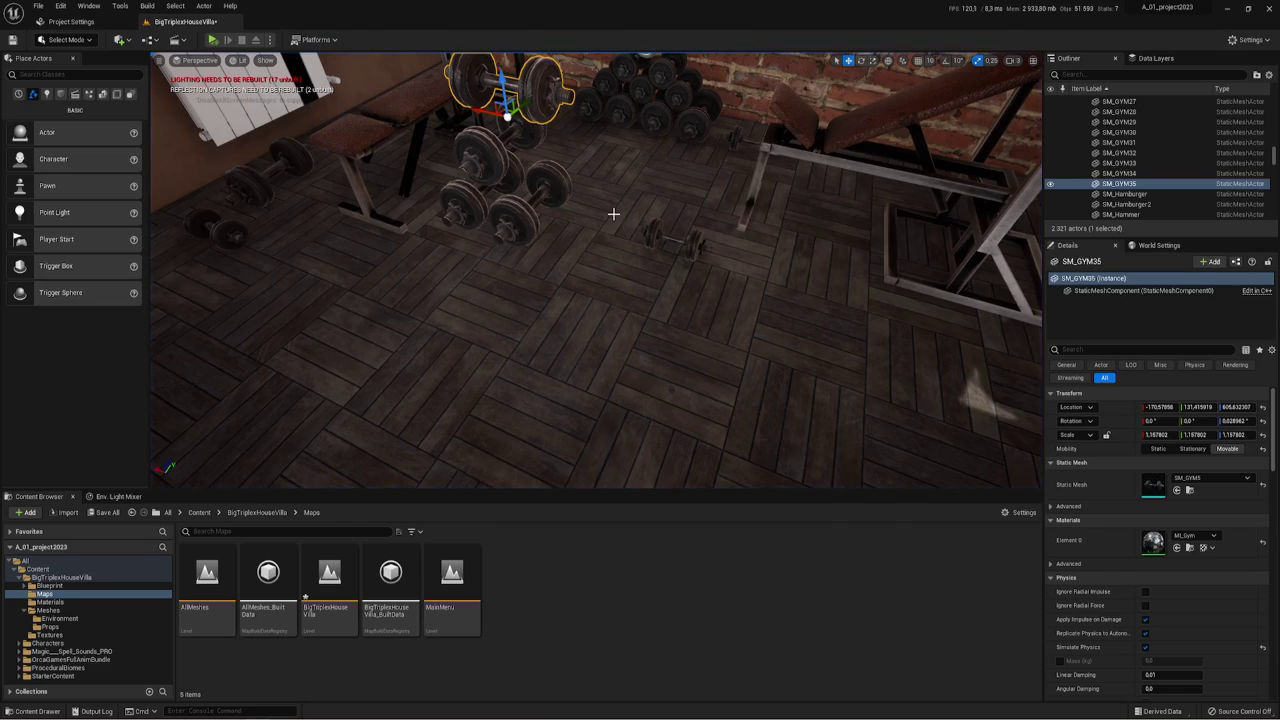
- Rotate SM_GYM34 and SM_GYM33 on Z to new angles, then simulate and stop again
left_click(505, 139)
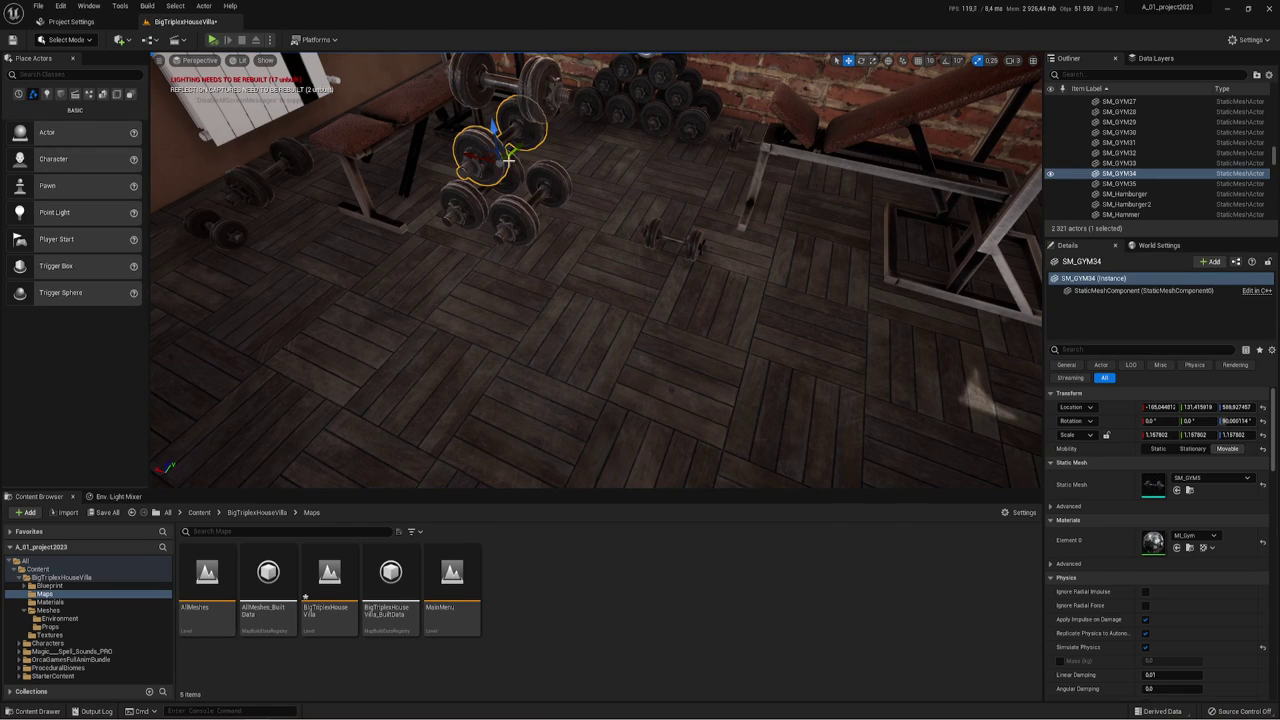
key("e")
mouse_move(522, 192)
left_mouse_down()
mouse_move(522, 168)
mouse_move(497, 164)
left_mouse_up()
key("w")
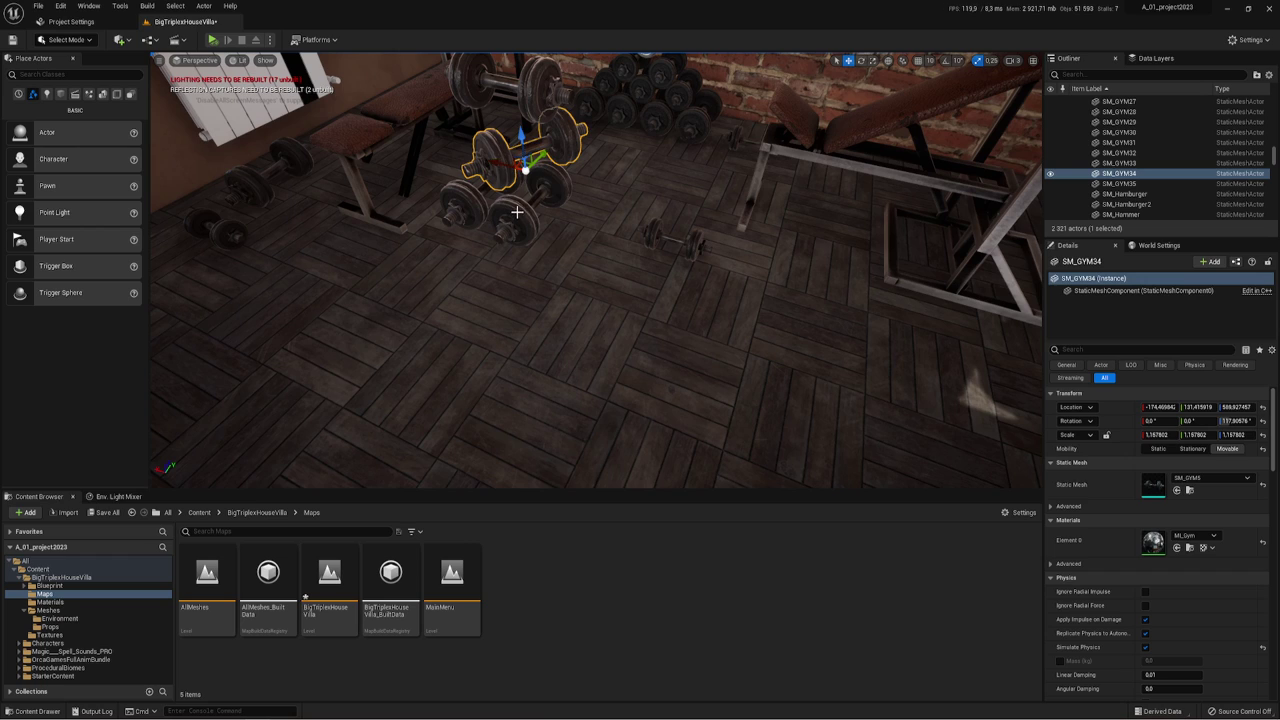
left_click(517, 212)
key("e")
left_click_drag(515, 252, 385, 110)
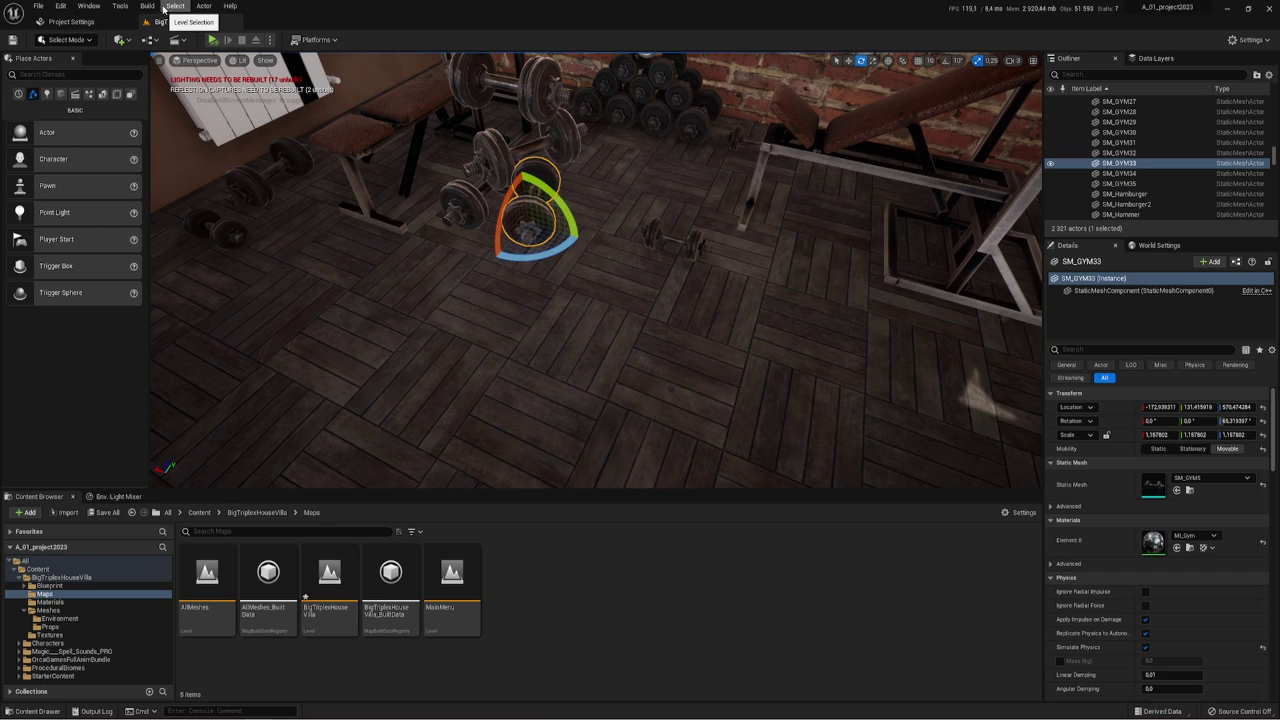
left_click(213, 41)
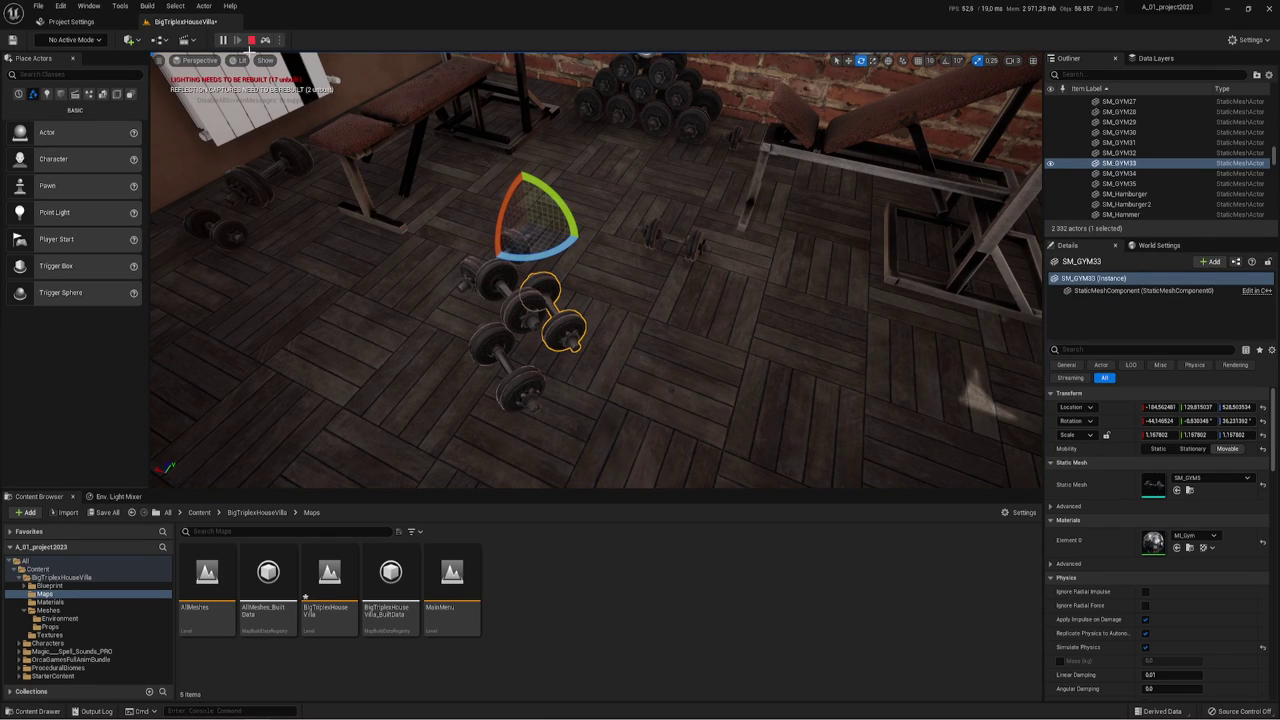
left_click(251, 40)
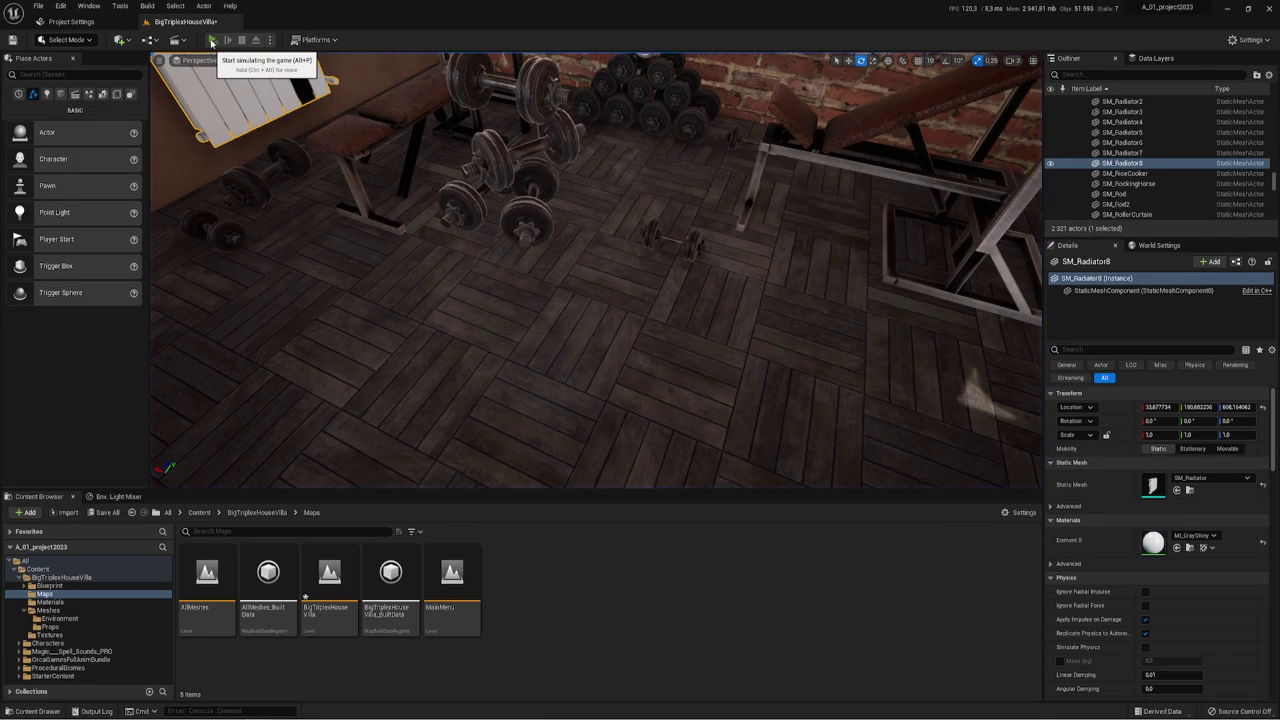
- Restart the physics simulation and look around the fallen dumbbells
left_click(211, 41)
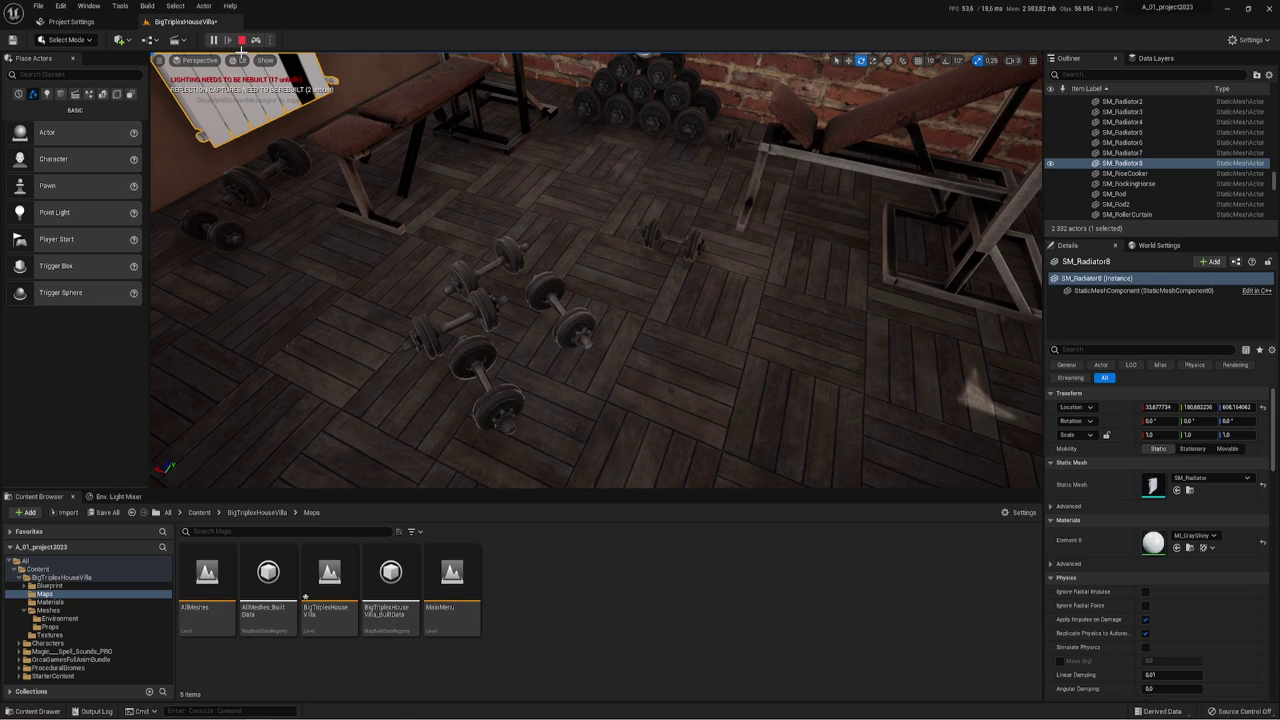
left_click(241, 40)
left_click(211, 41)
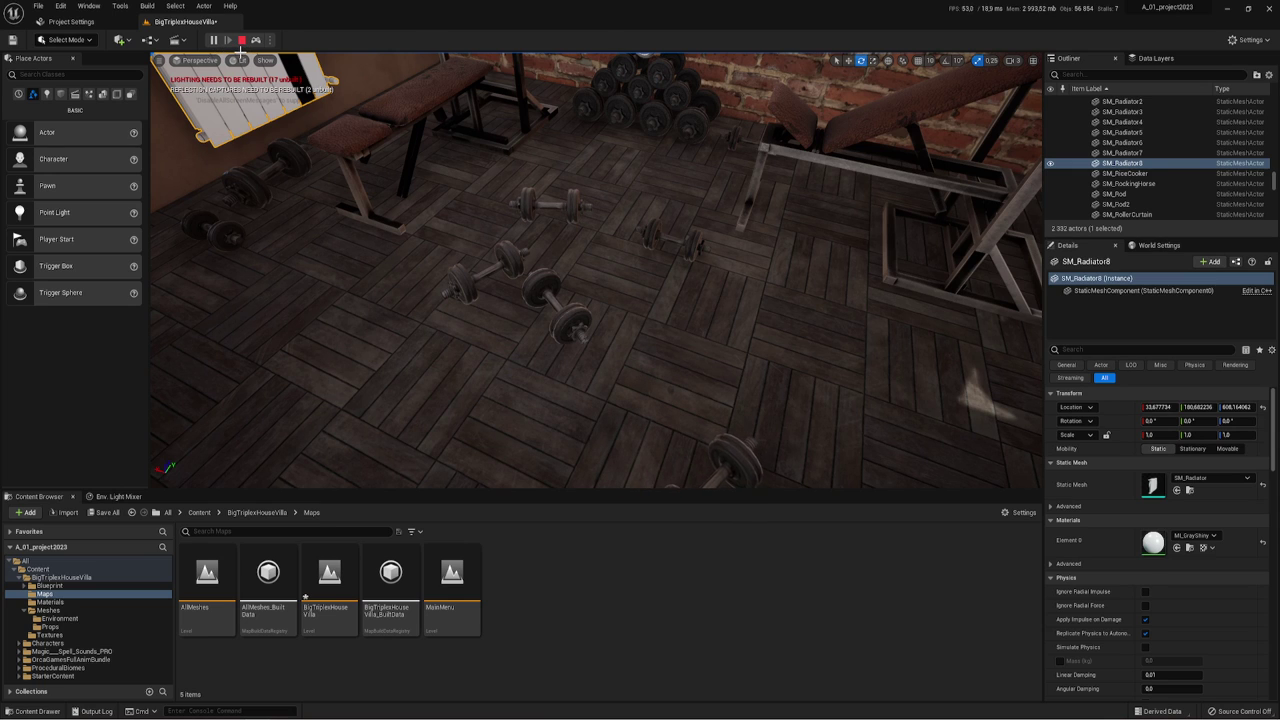
right_click_drag(443, 239, 443, 239)
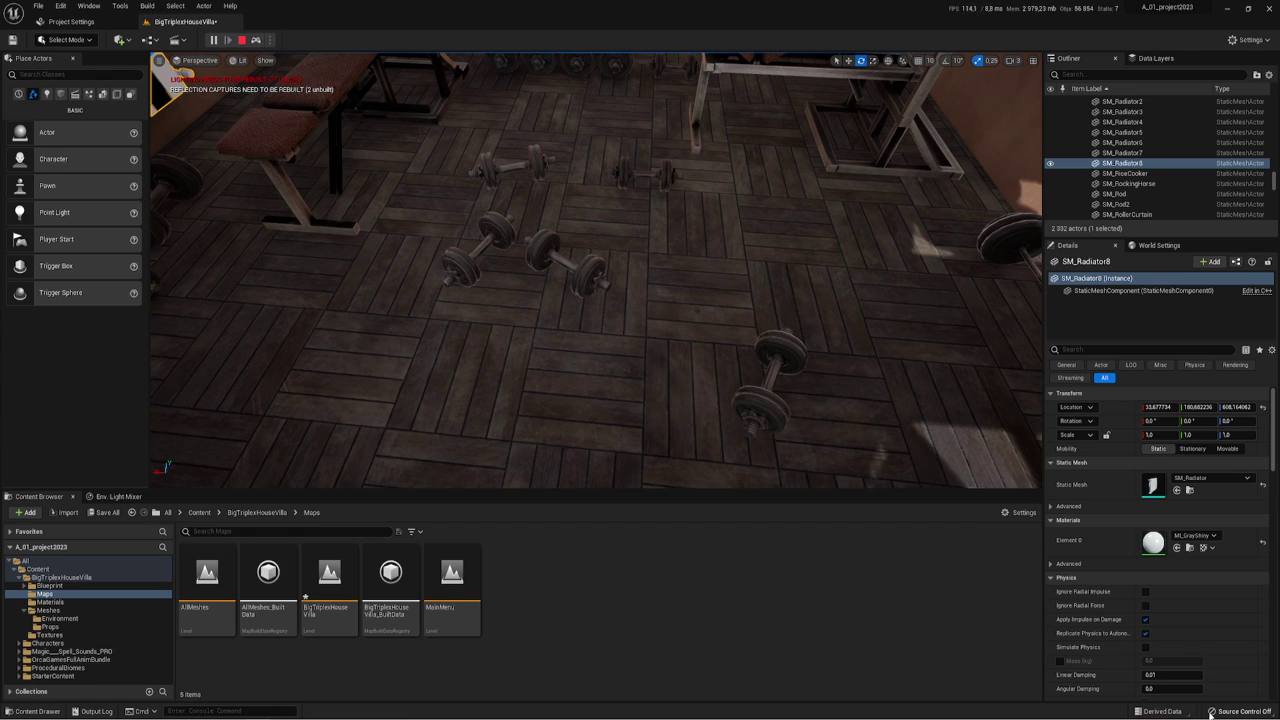
key("super+space")
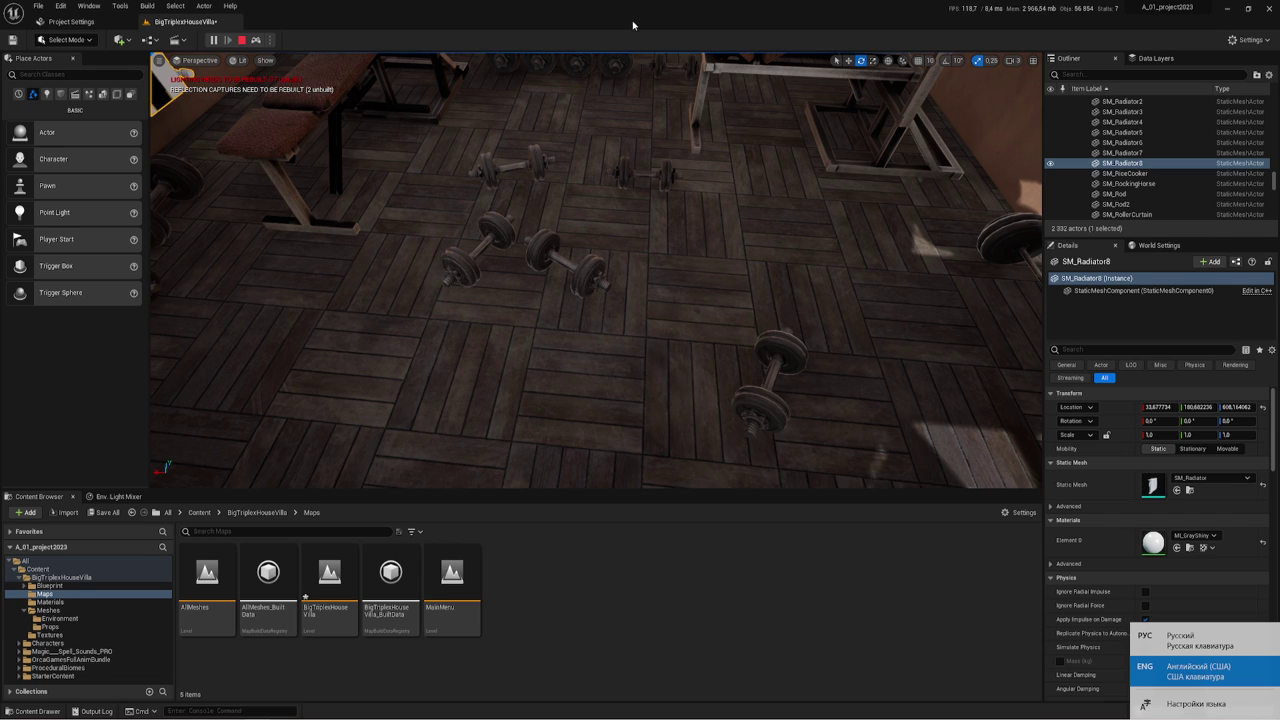
right_click_drag(621, 174, 621, 174)
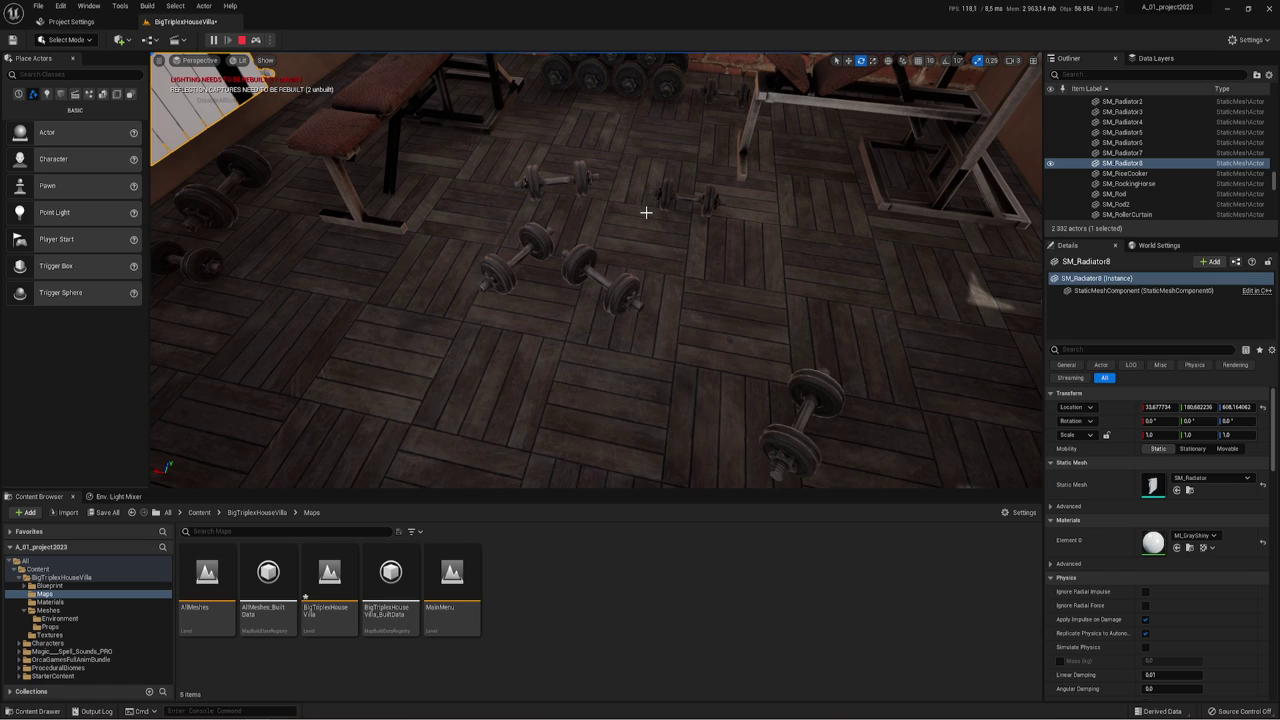
- Apply Keep Simulation Changes on the floor, then stop the simulation with Esc
right_click(636, 148)
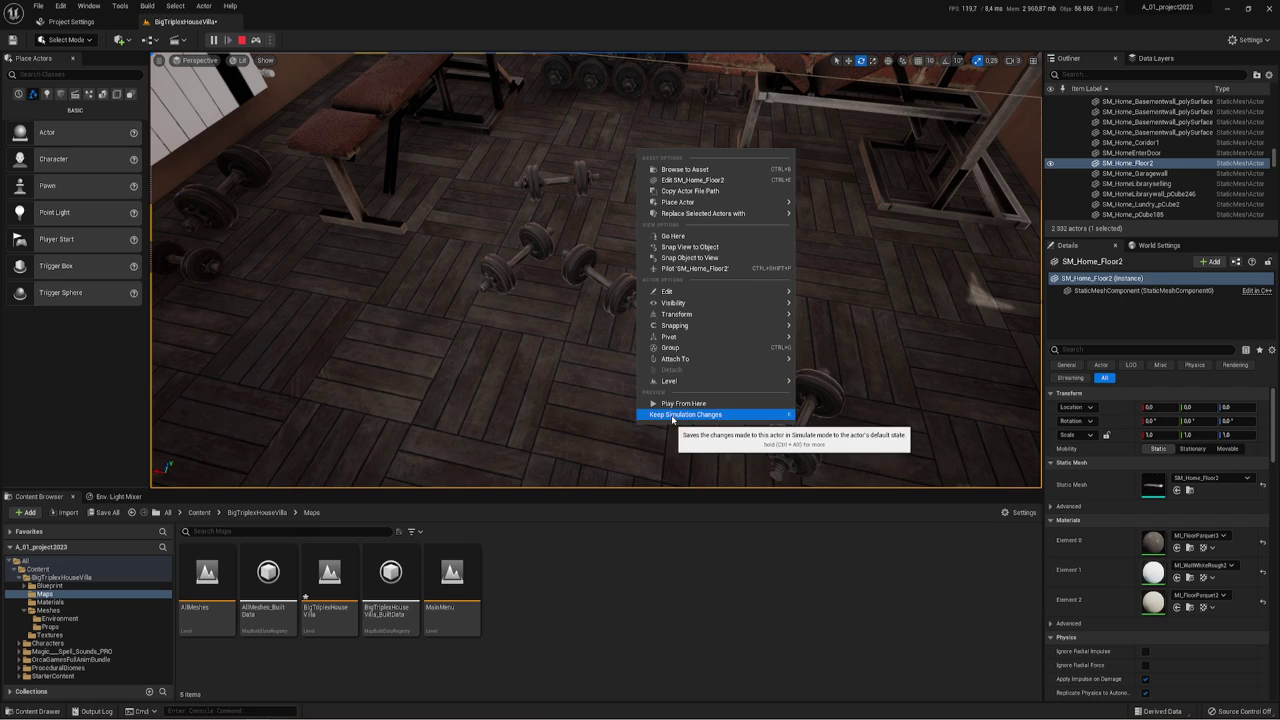
left_click(731, 416)
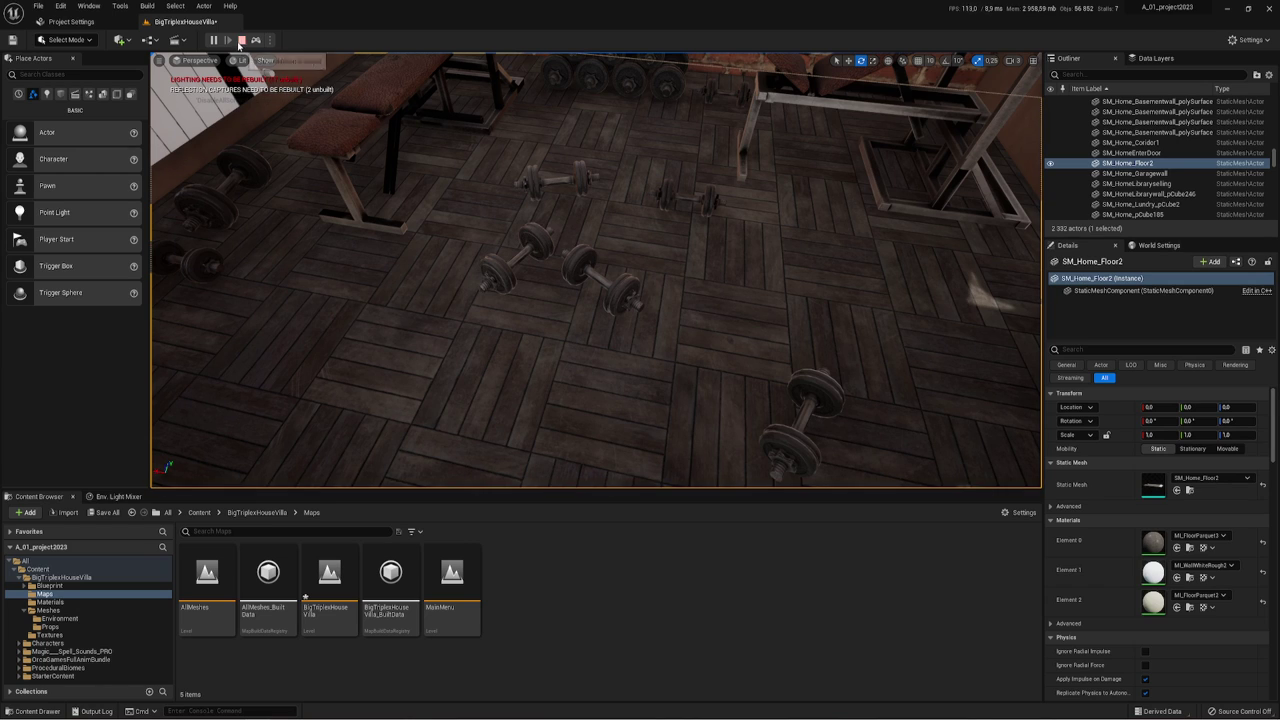
key("Escape")
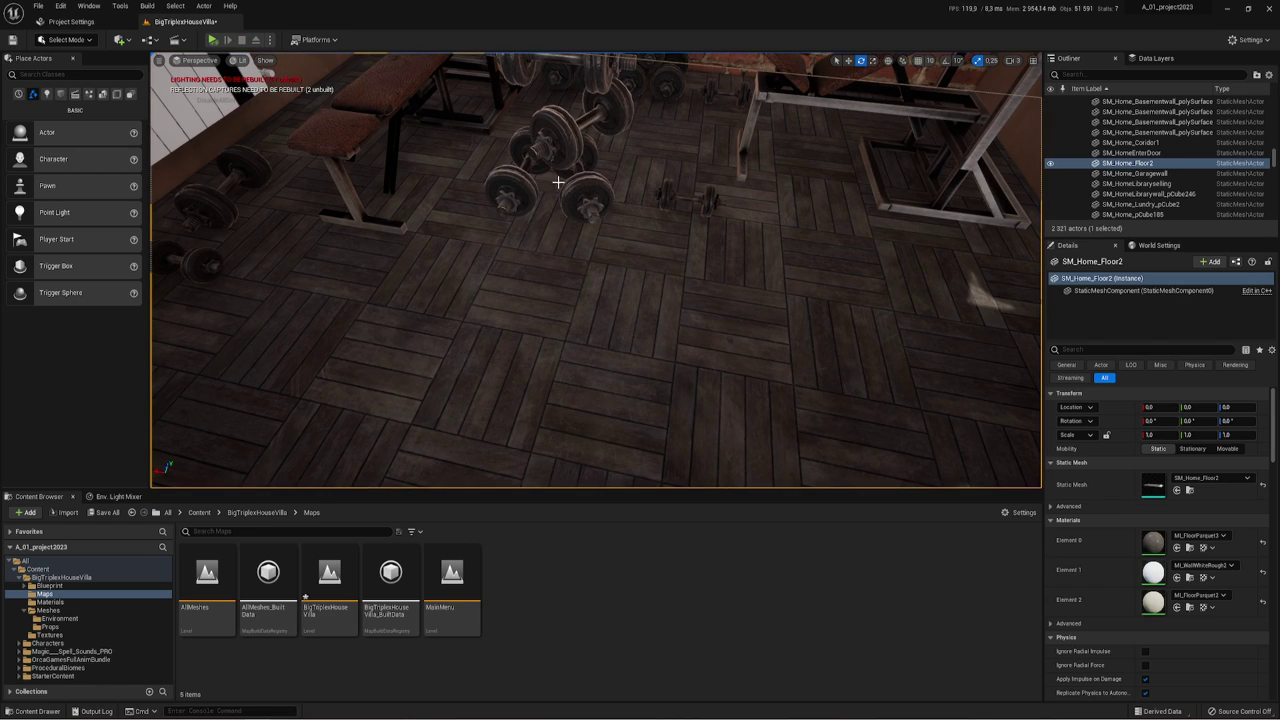
- Select four dumbbells on the rack
scroll(651, 247, "down", 5)
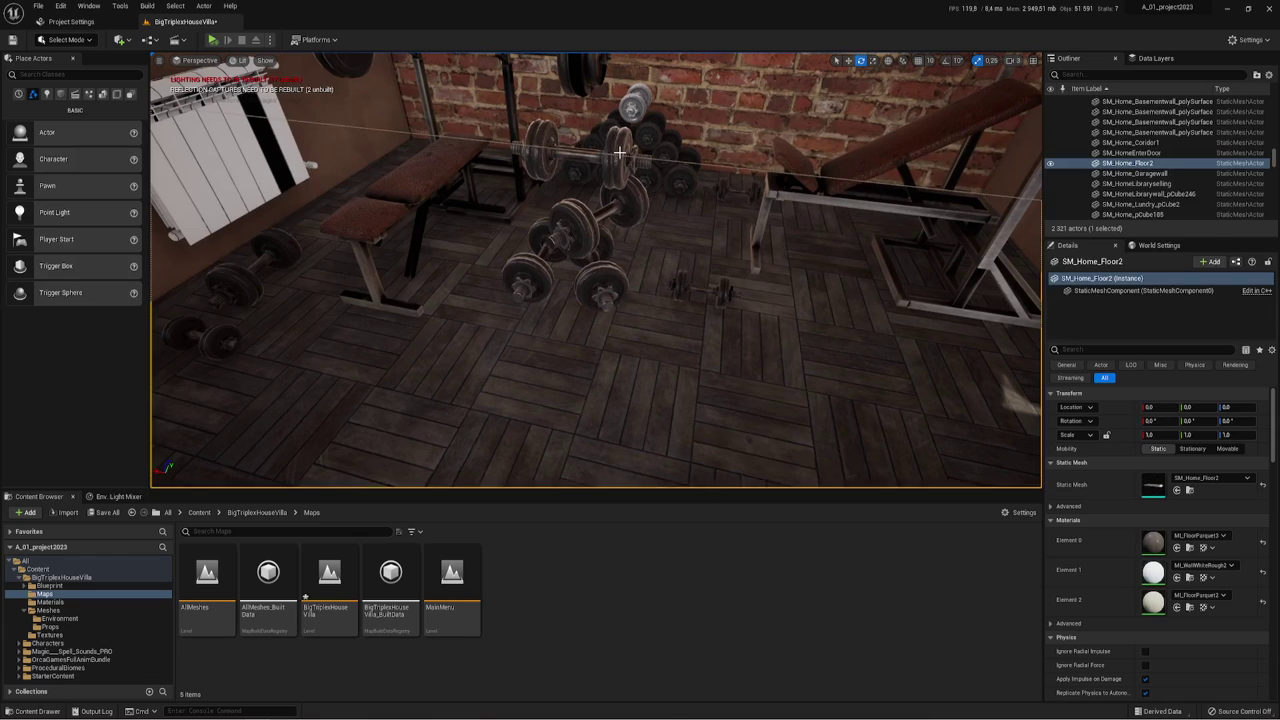
left_click(615, 140)
left_click(590, 150)
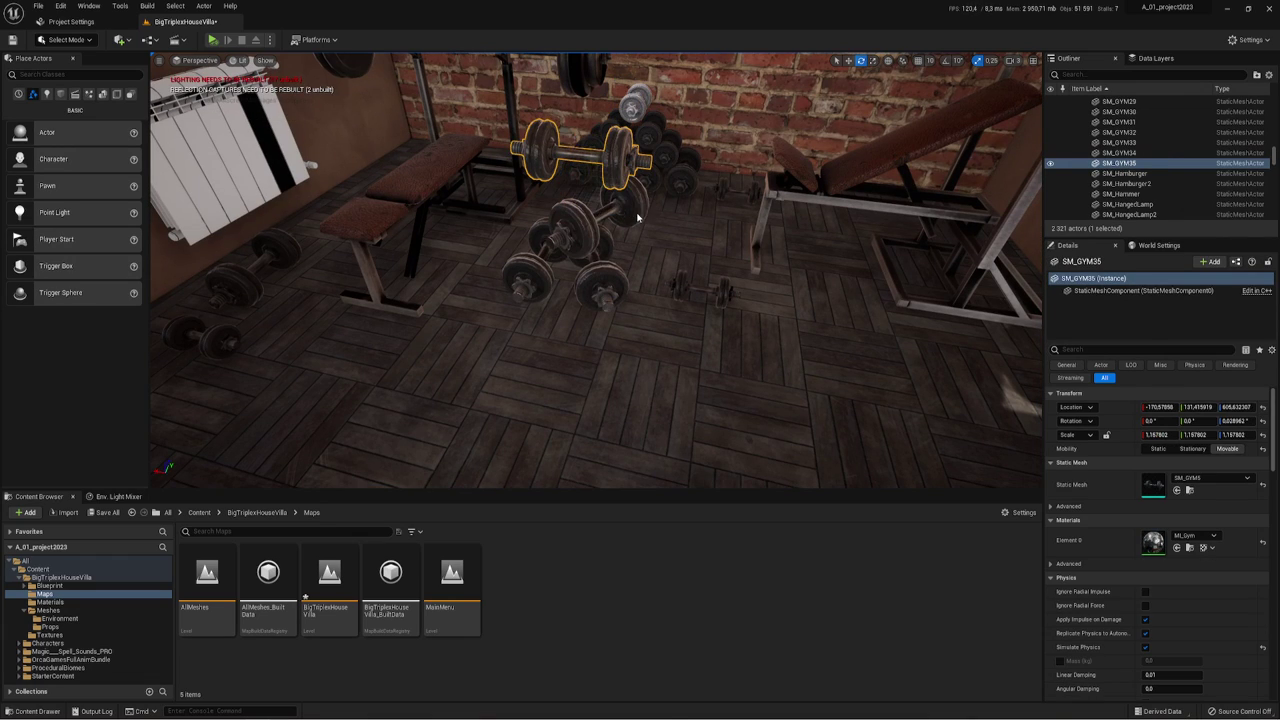
left_click(568, 228, "ctrl")
left_click(540, 273, "ctrl")
left_click(611, 281, "ctrl")
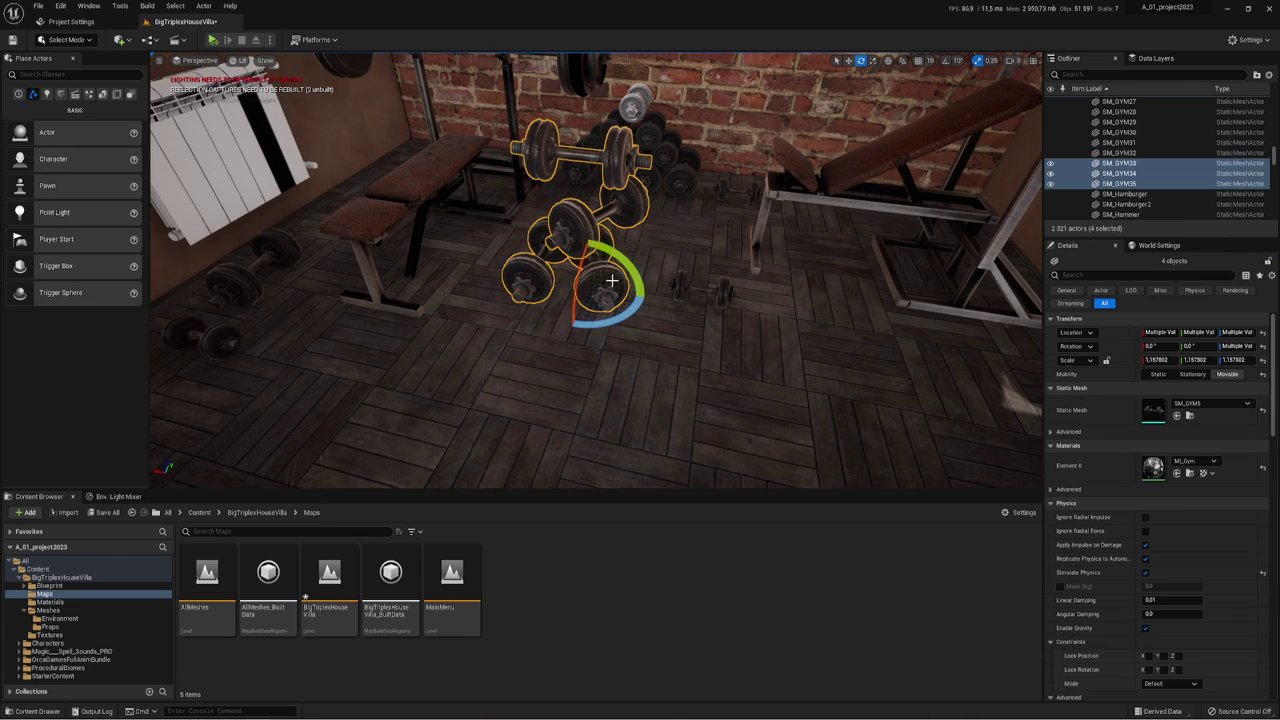
- Simulate the fall, keep the dumbbells' landed positions, and stop the simulation
left_click(212, 40)
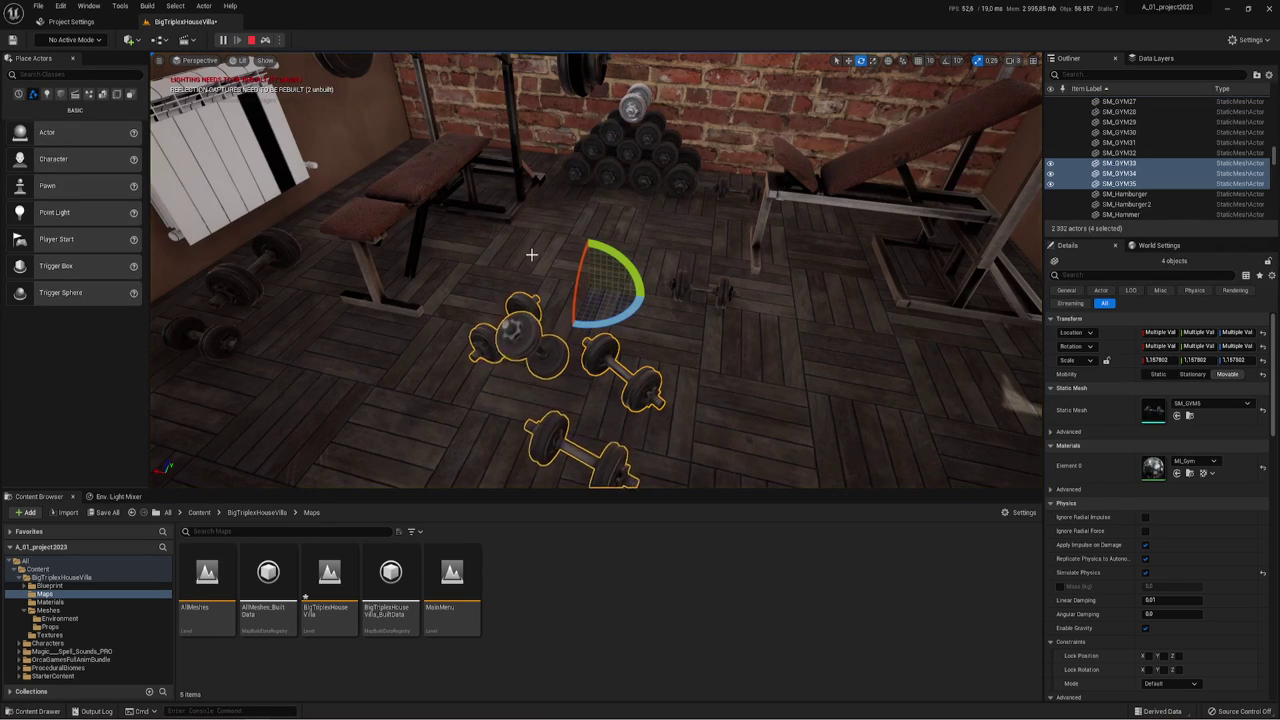
right_click(604, 356)
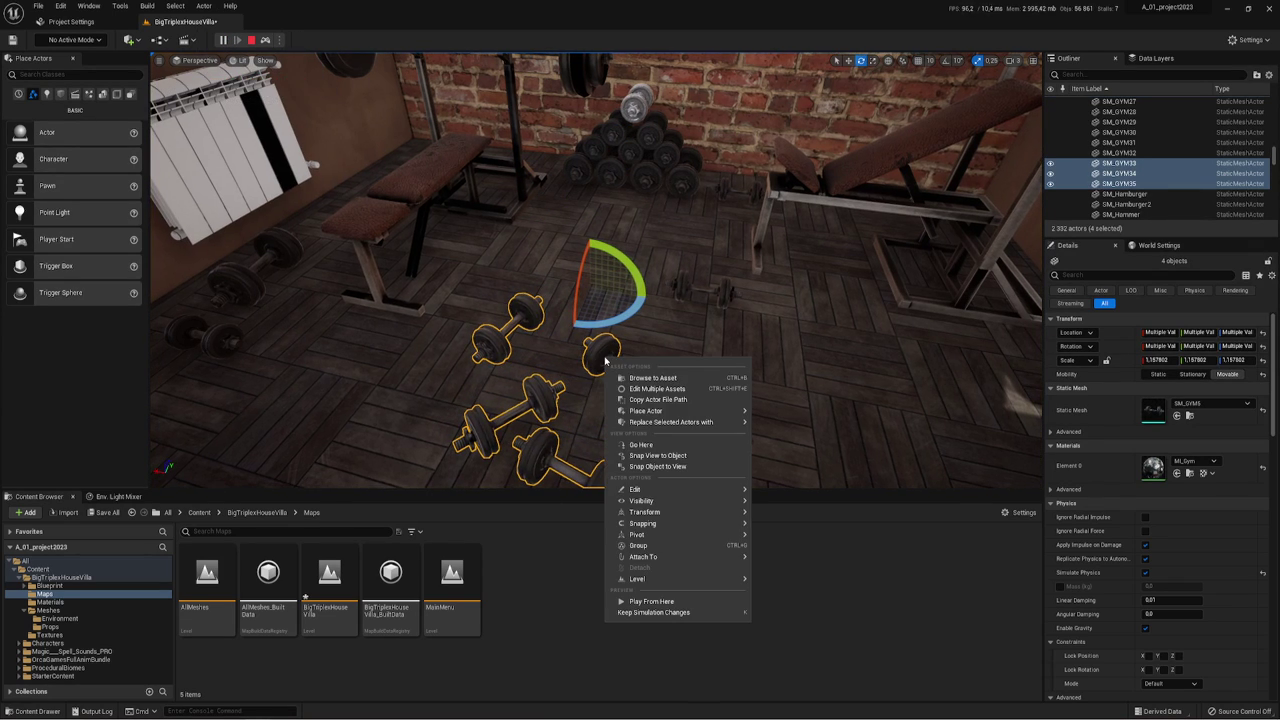
left_click(647, 613)
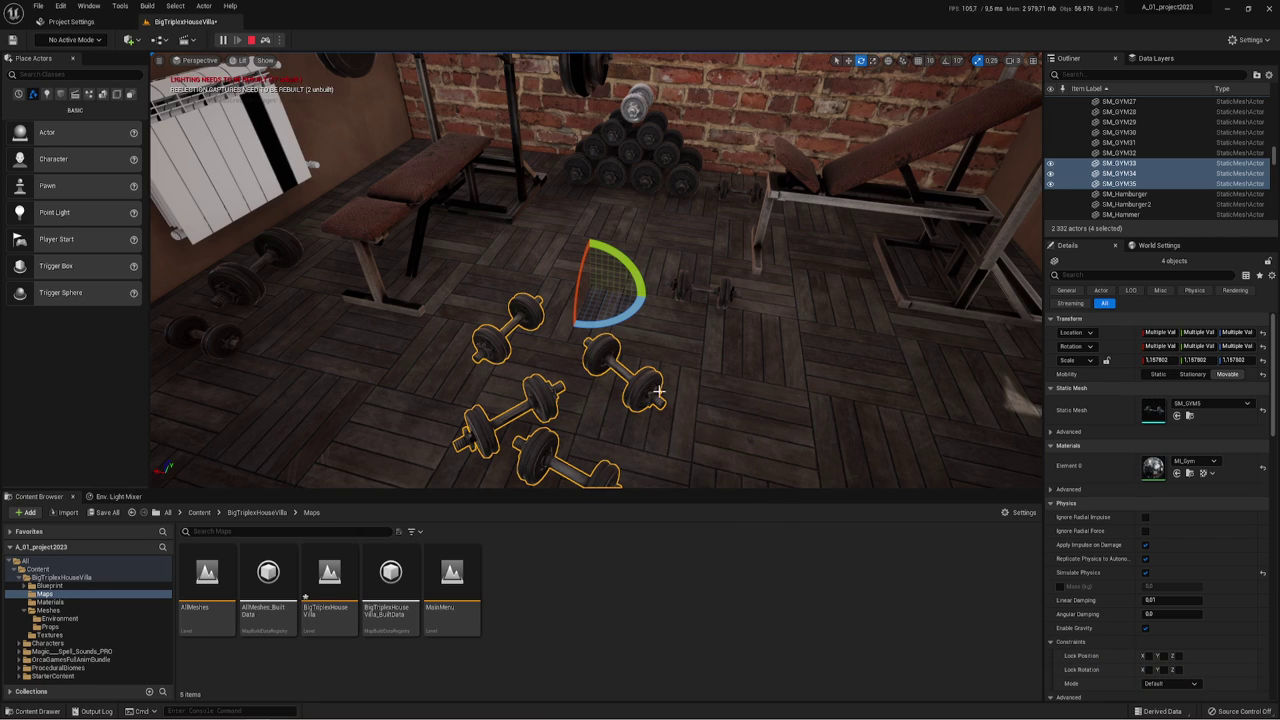
left_click(251, 40)
- Orbit the view across the fallen dumbbells and bench toward the doorway, rug and treadmill
right_click_drag(619, 311, 625, 360)
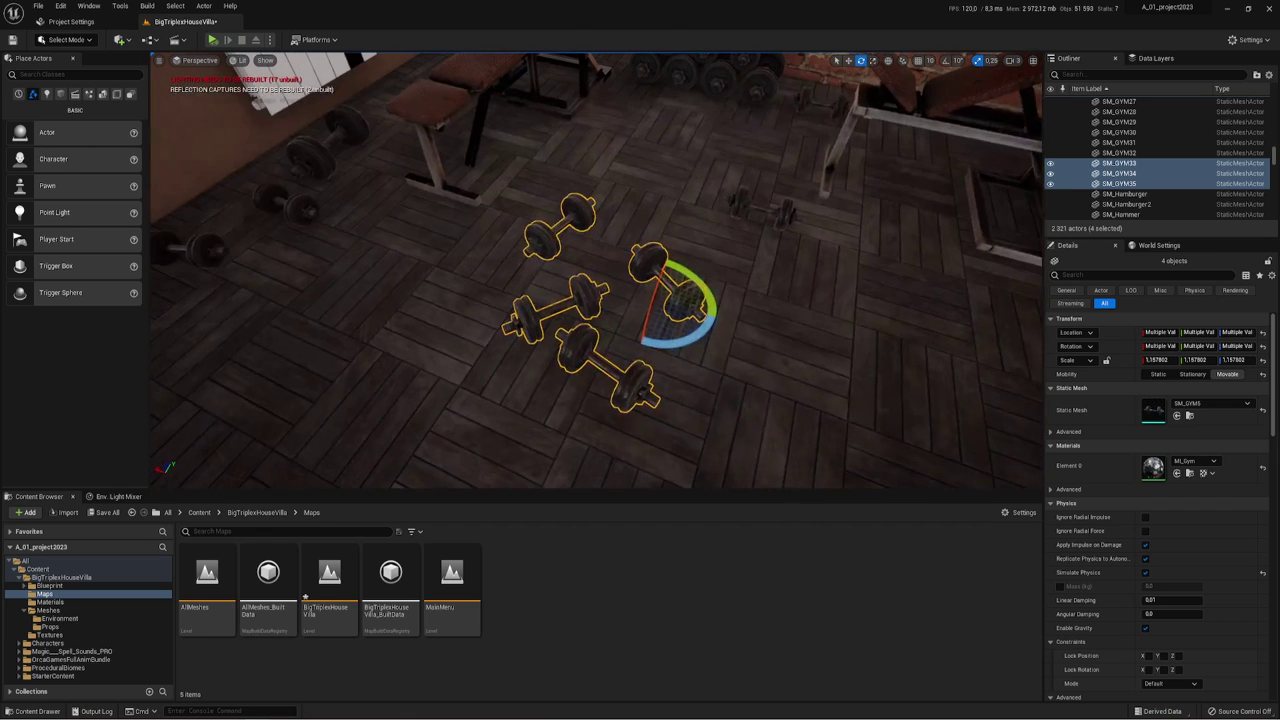
right_click_drag(667, 304, 642, 244)
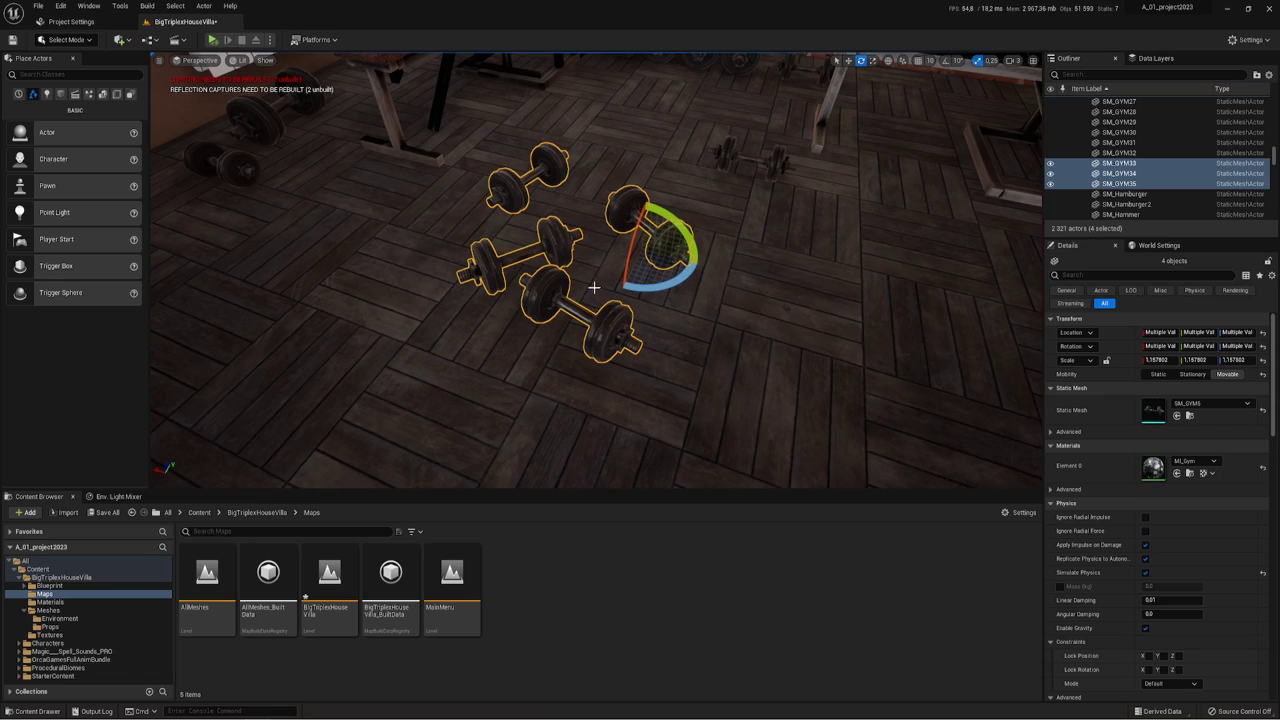
right_click_drag(650, 237, 680, 283)
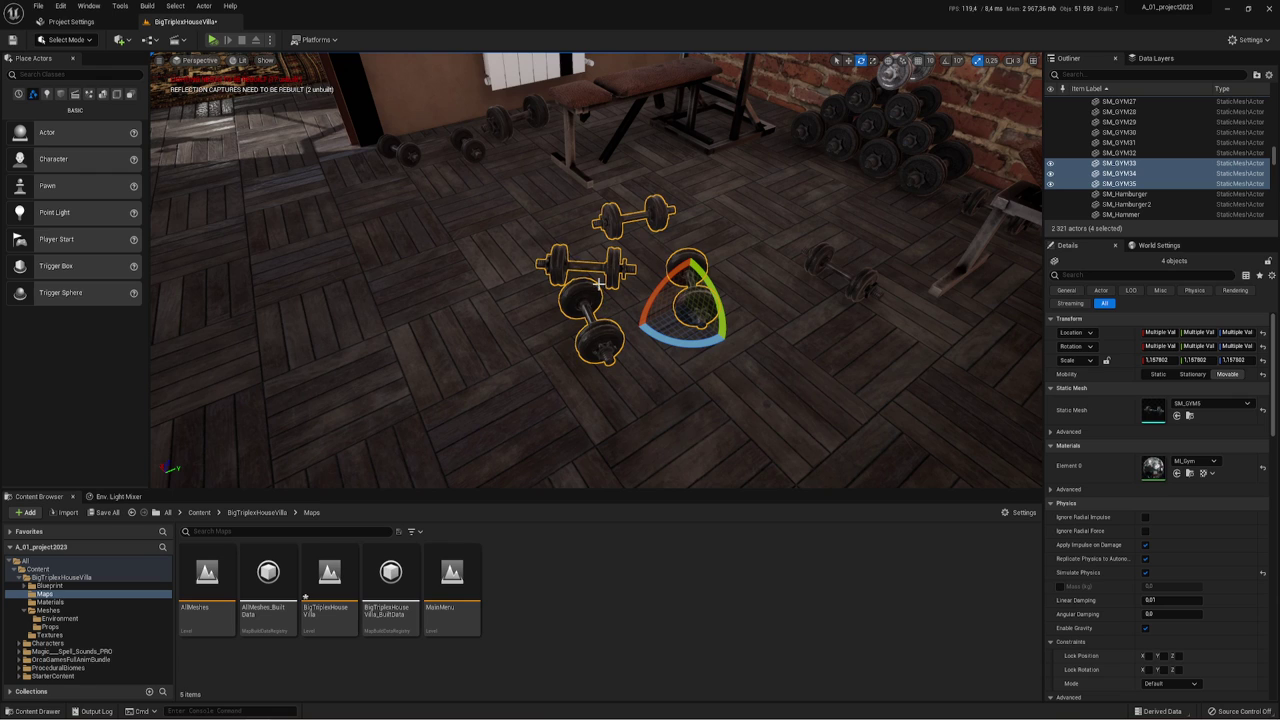
mouse_move(698, 247)
right_mouse_down()
mouse_move(640, 250)
mouse_move(770, 372)
right_mouse_up()
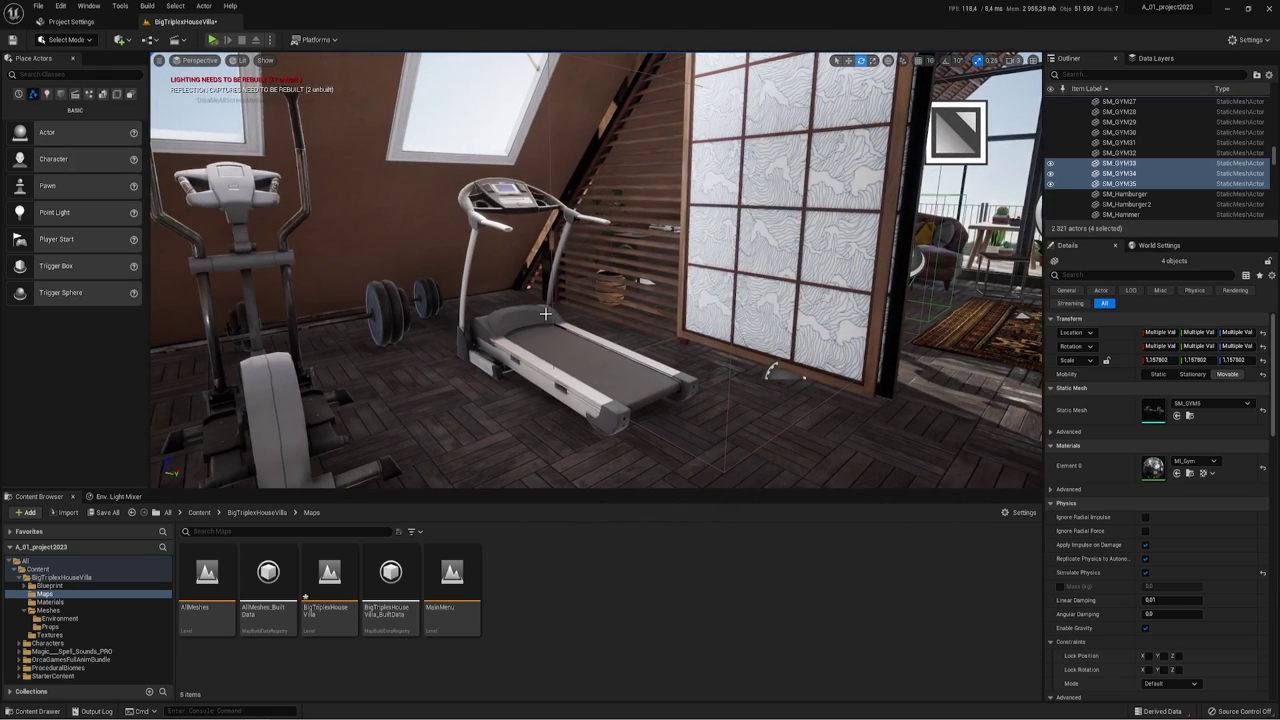
- Enable Simulate Physics on the treadmill SM_GYM6 and raise it to about Z 618
left_click(545, 313)
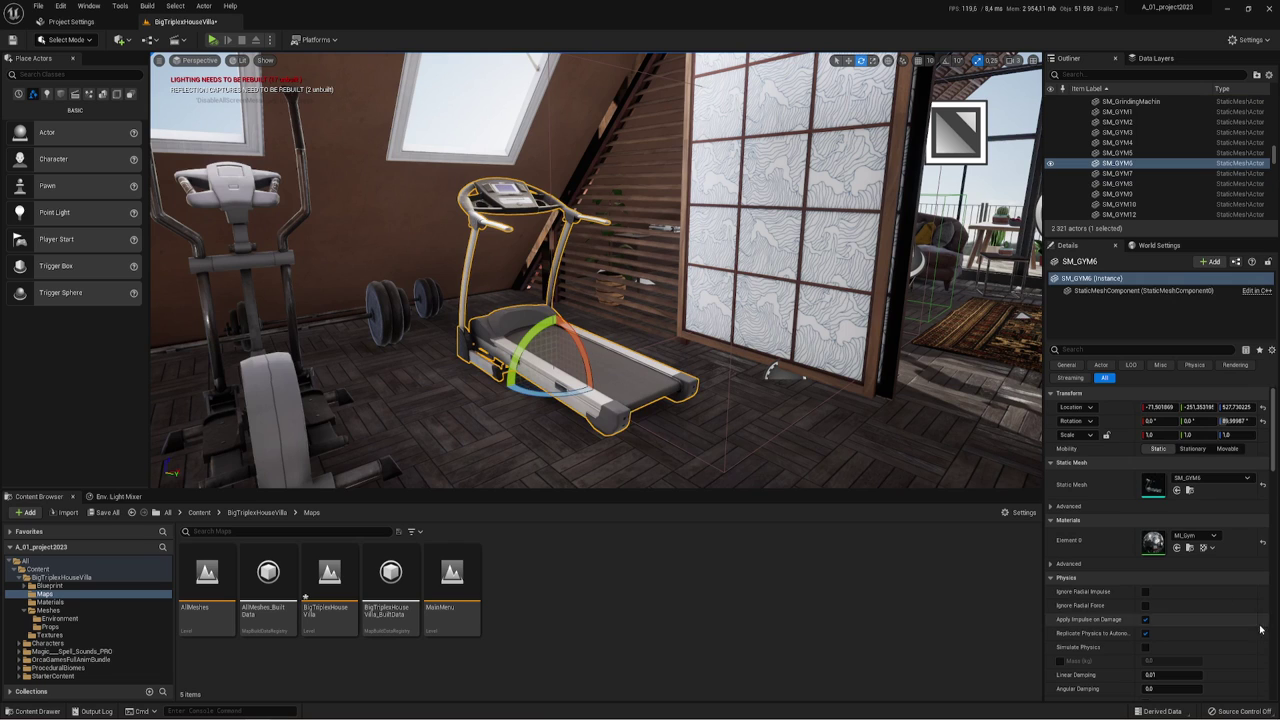
left_click(1146, 647)
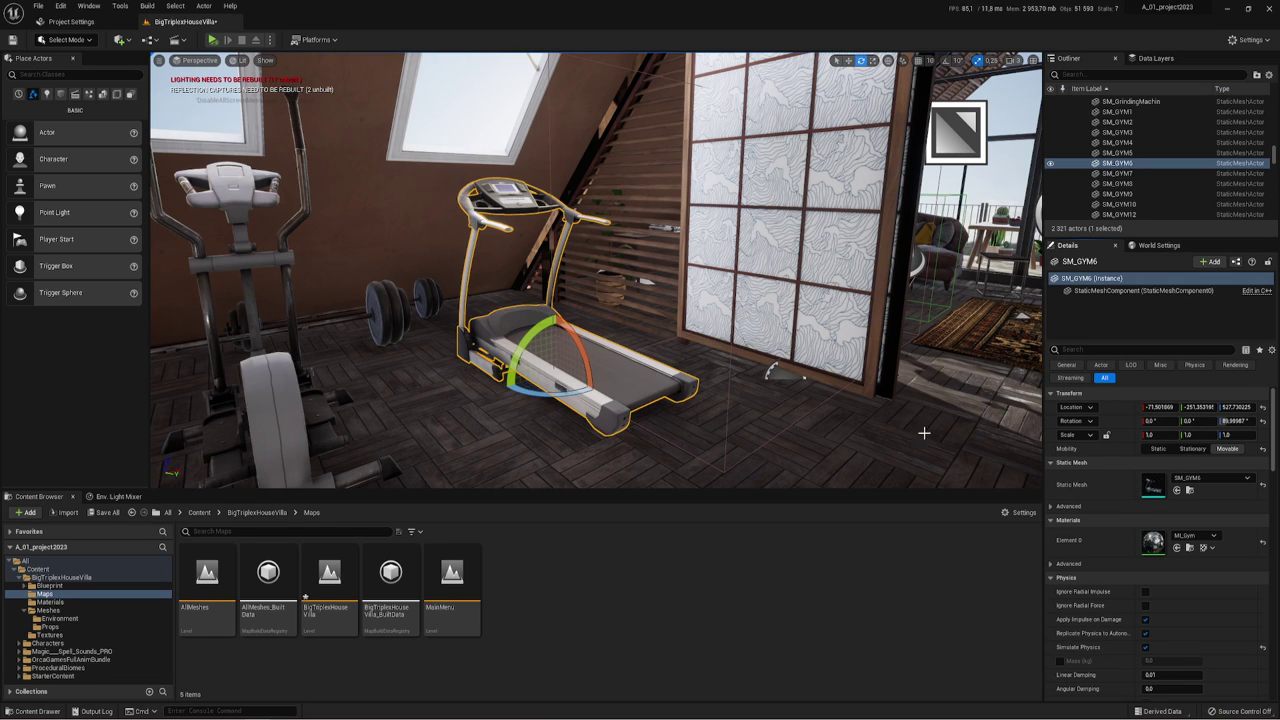
key("w")
left_click_drag(556, 335, 556, 200)
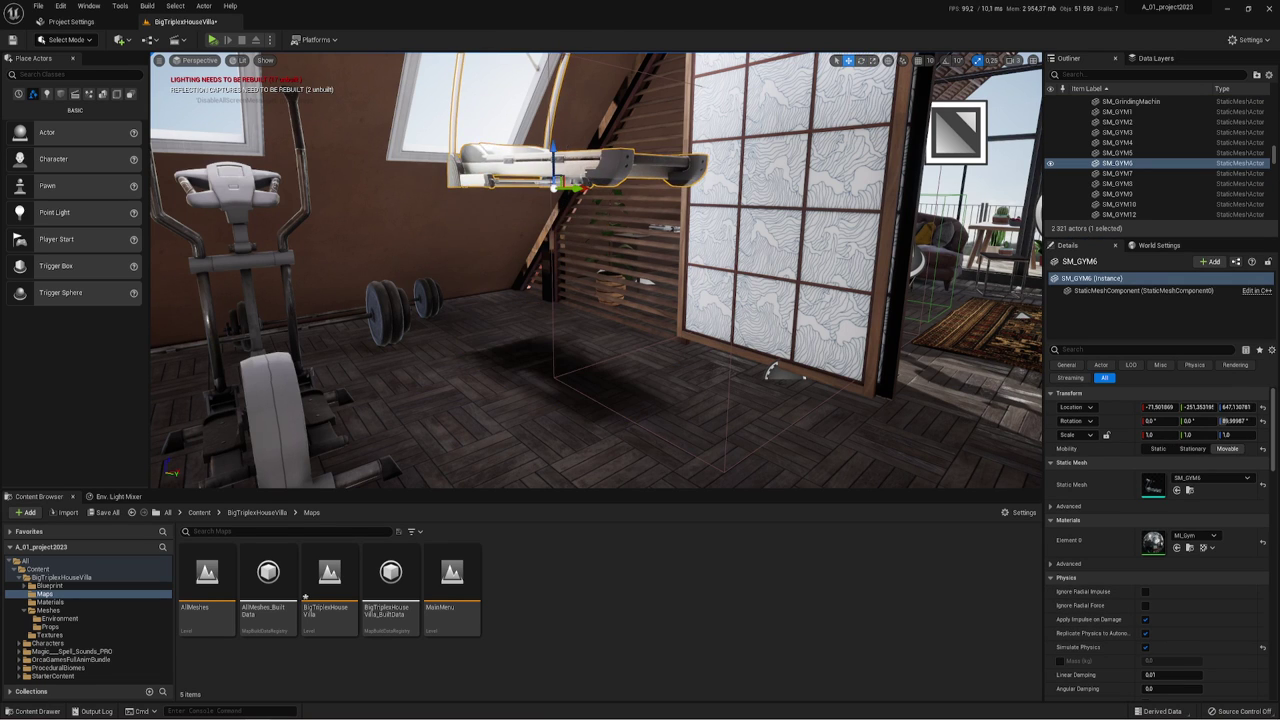
right_click_drag(556, 200, 569, 217)
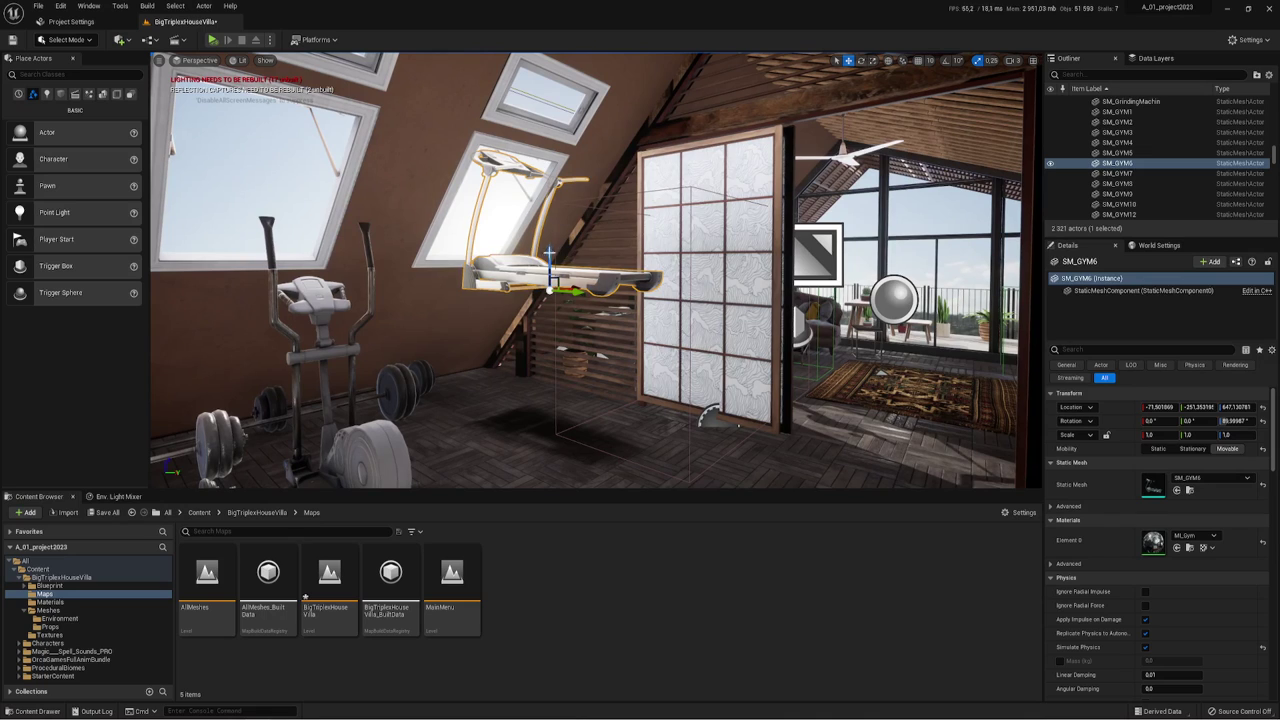
left_click_drag(549, 258, 549, 285)
mouse_move(549, 285)
right_mouse_down()
mouse_move(253, 276)
mouse_move(730, 356)
right_mouse_up()
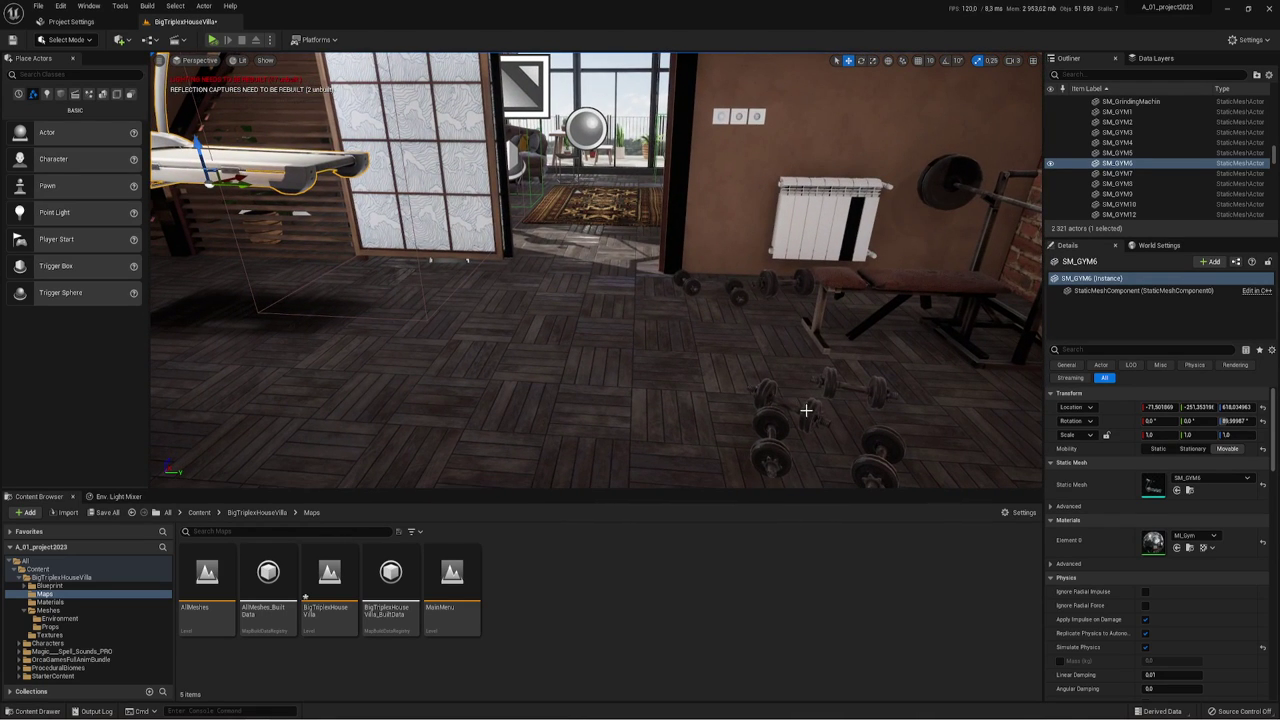
- Lift a floor dumbbell and the small dumbbell onto the bench, and a weight plate onto the radiator
left_click(806, 409)
left_click_drag(796, 368, 799, 377)
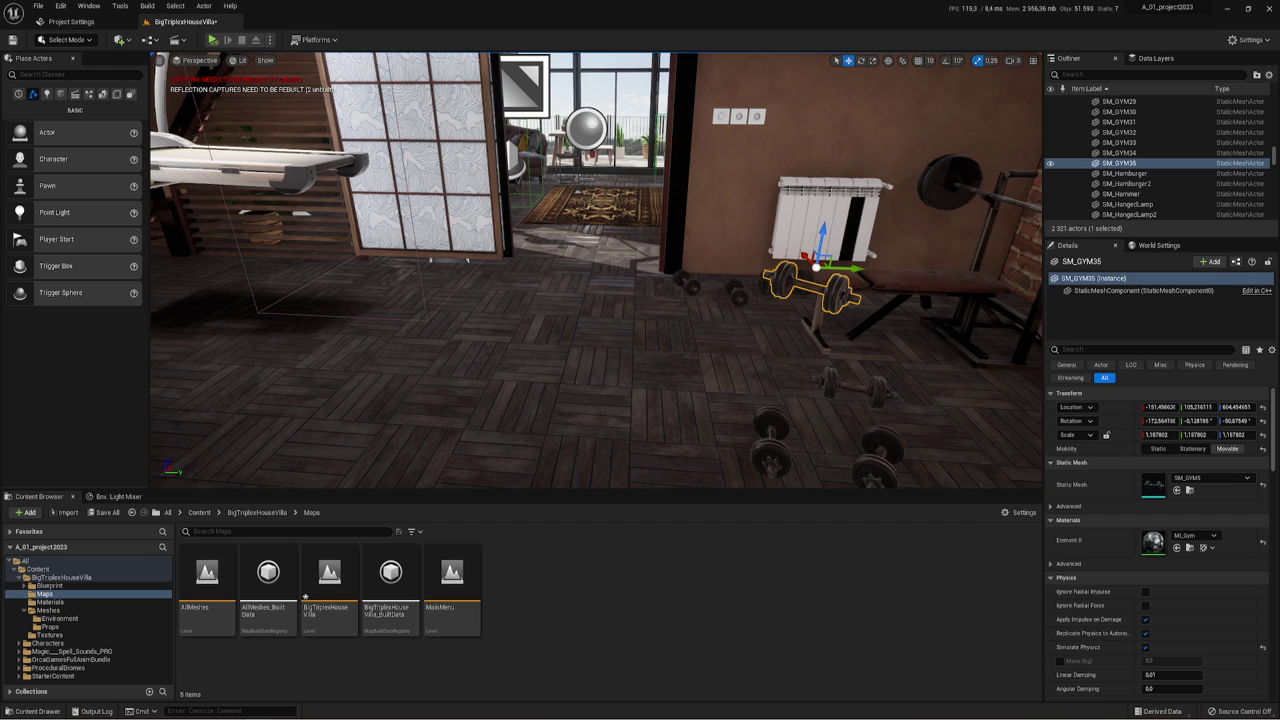
left_click(772, 440)
left_click_drag(771, 430, 849, 121)
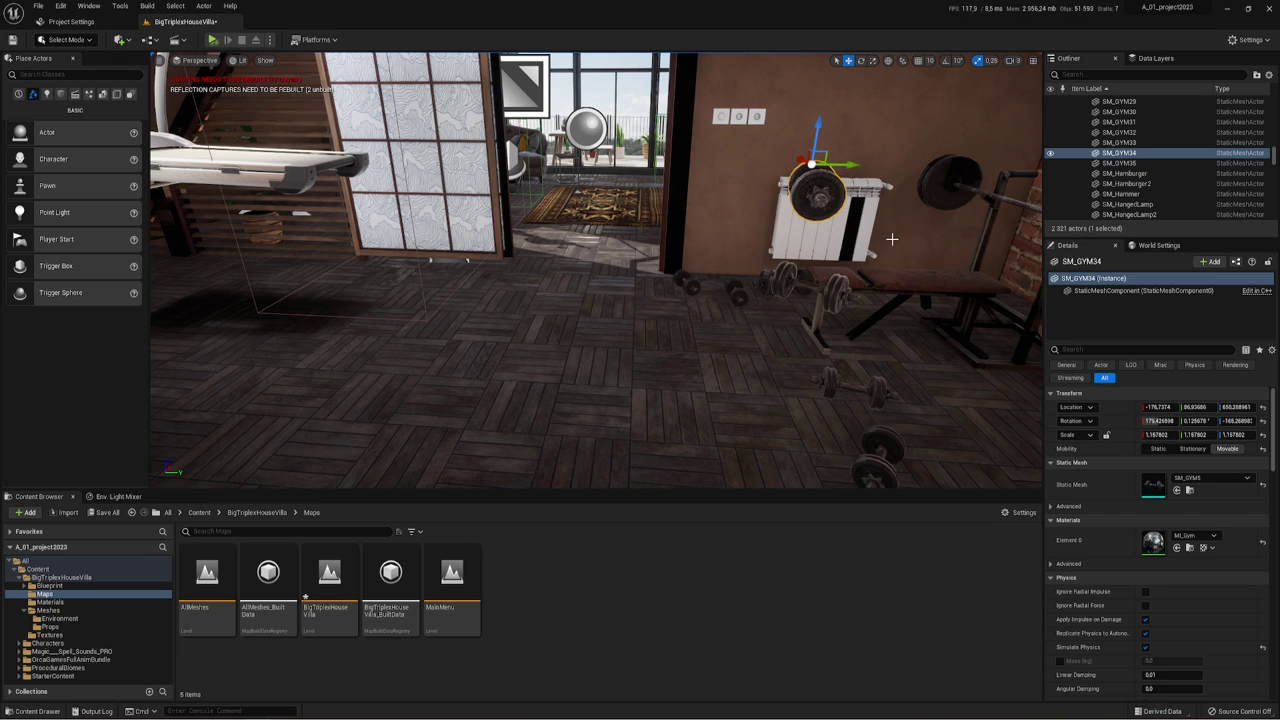
right_click_drag(949, 279, 722, 296)
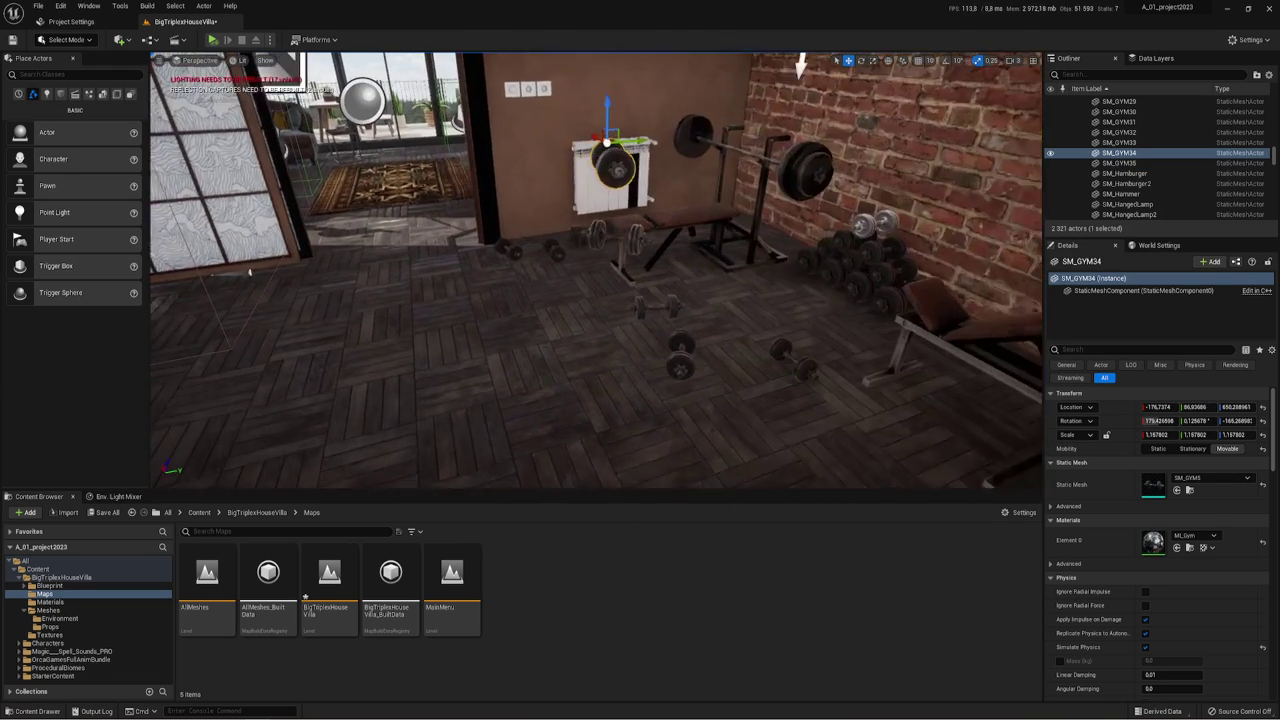
left_click(713, 313)
left_click_drag(690, 290, 707, 175)
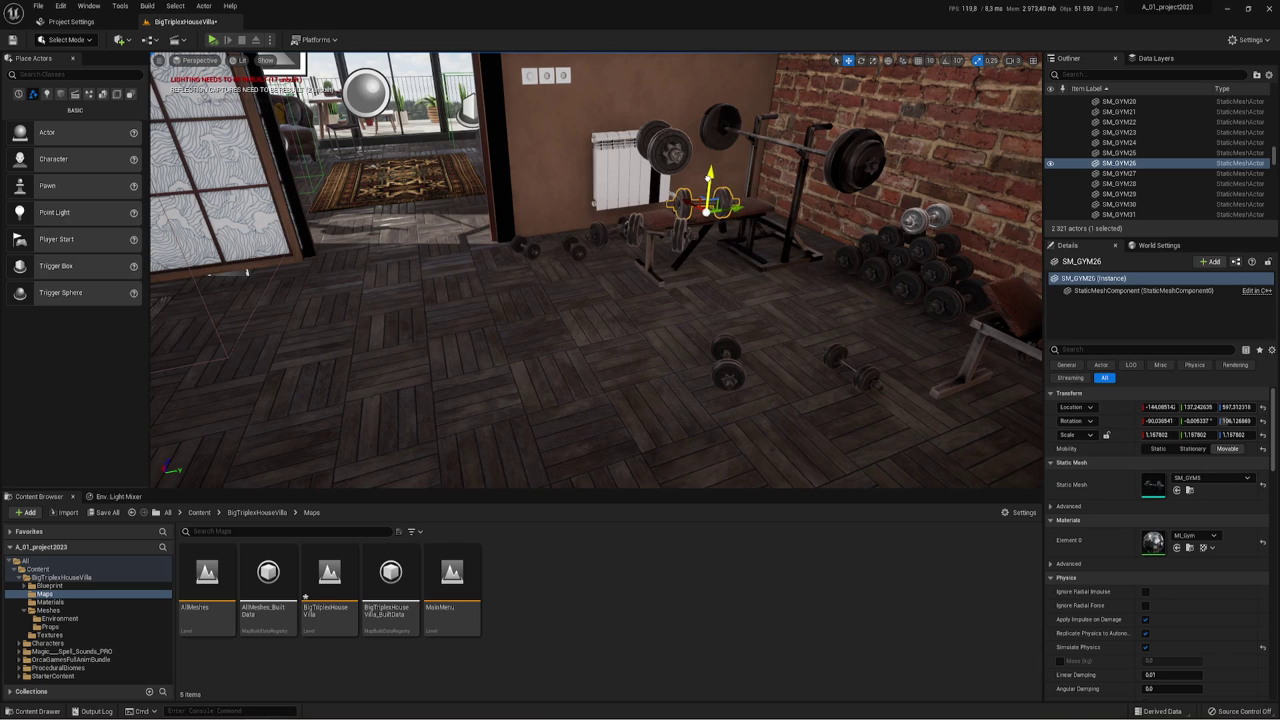
- Simulate the drop, keep SM_GYM26's landing by the bench at about Z 541.4, then stop
left_click(212, 39)
right_click_drag(596, 270, 596, 270)
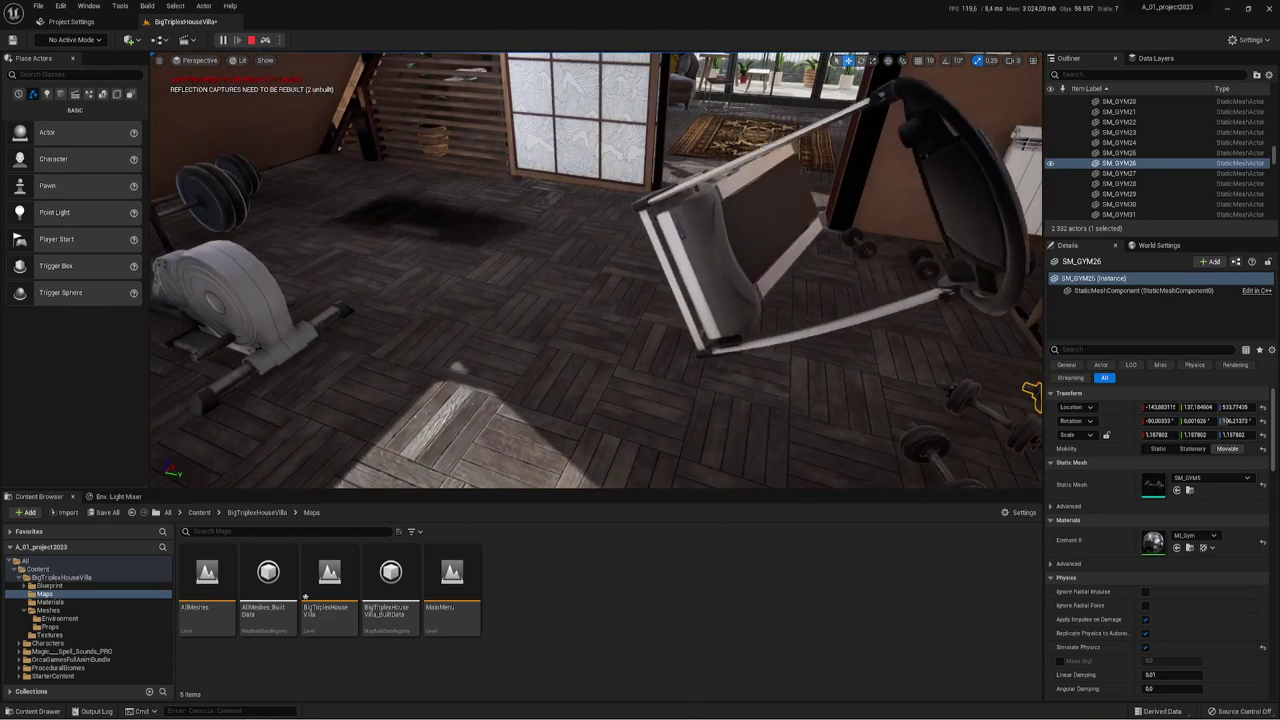
right_click_drag(434, 148, 434, 148)
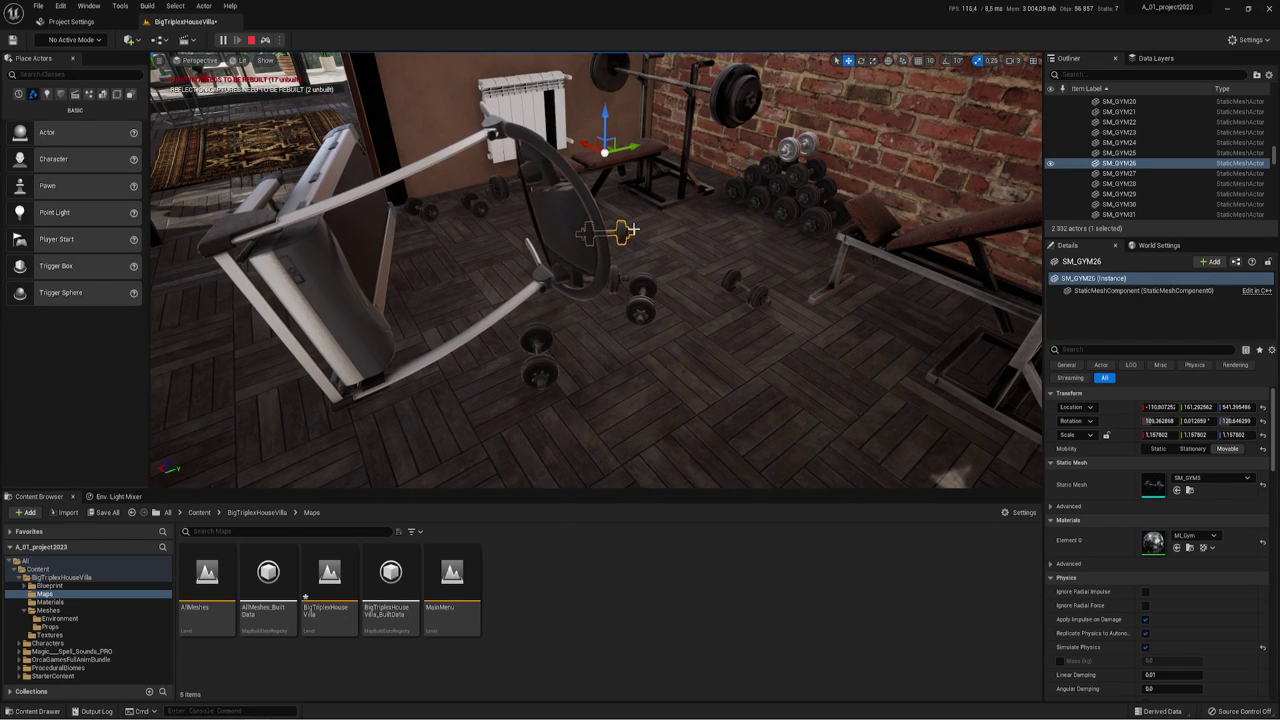
right_click(630, 231)
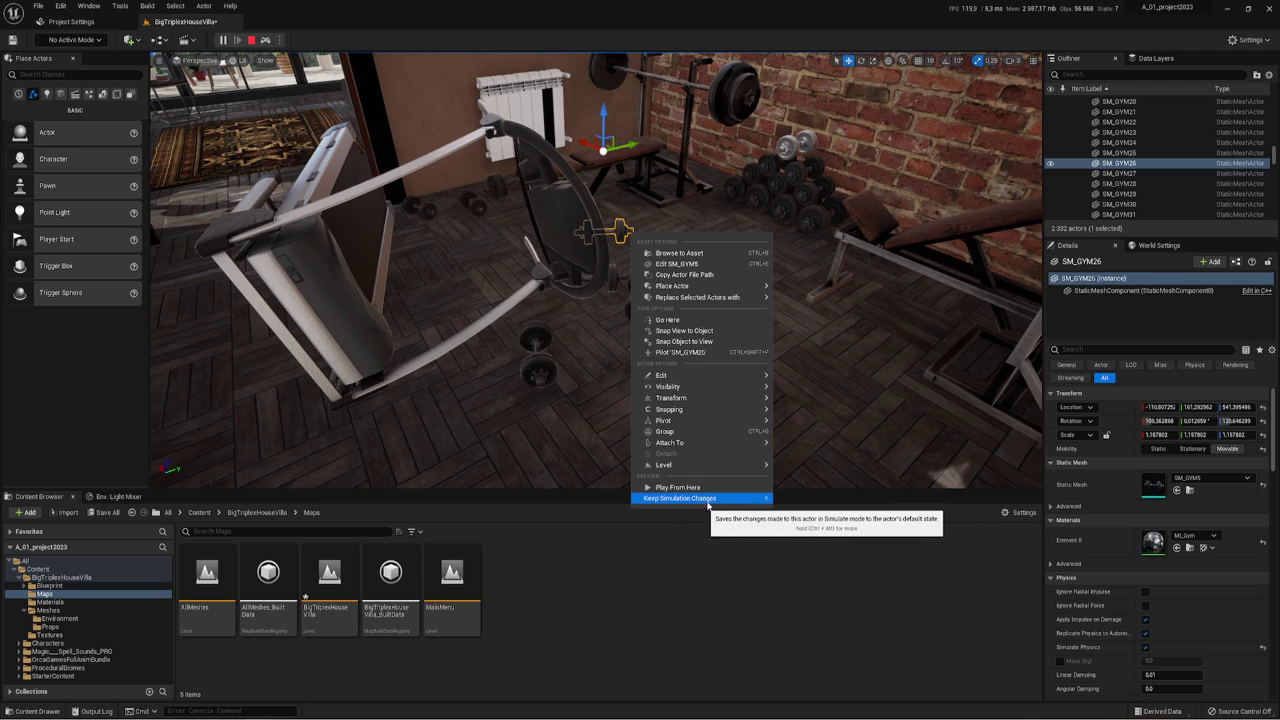
left_click(767, 499)
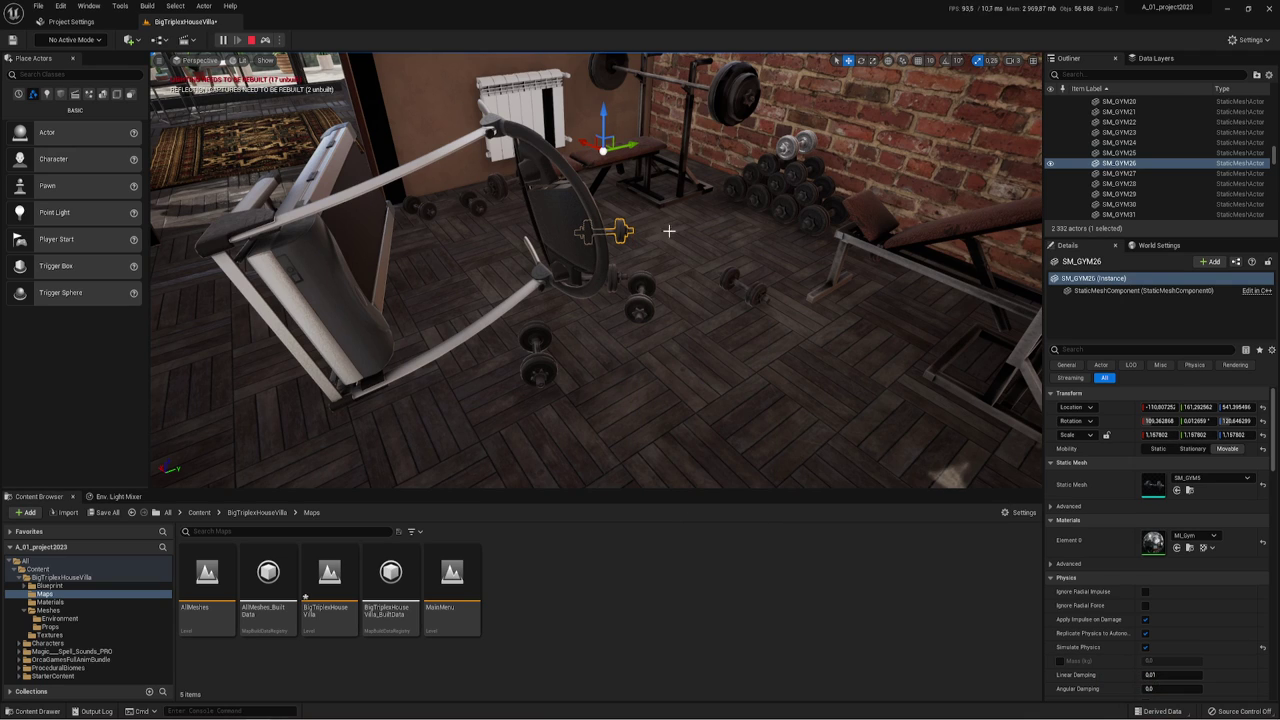
key("Escape")
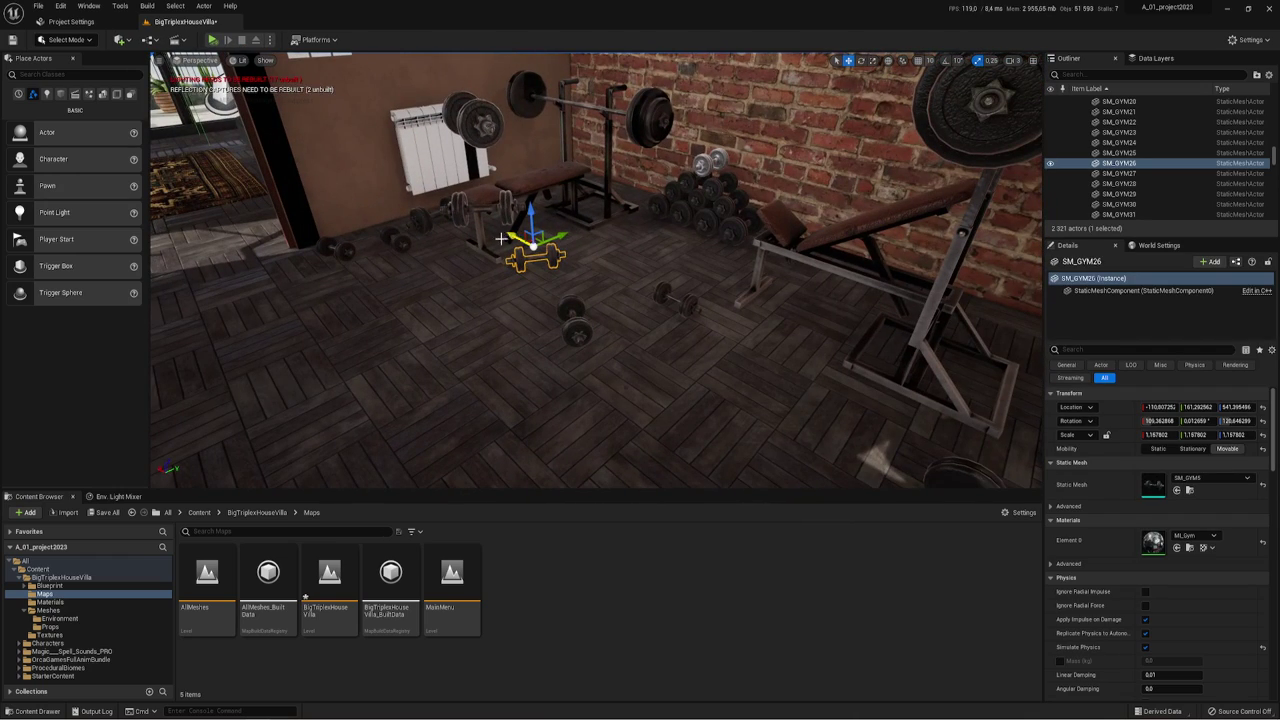
- Drop the floating treadmill SM_GYM6 from Z 618 to about Z 527.85 on the floor
right_click_drag(555, 287, 422, 283)
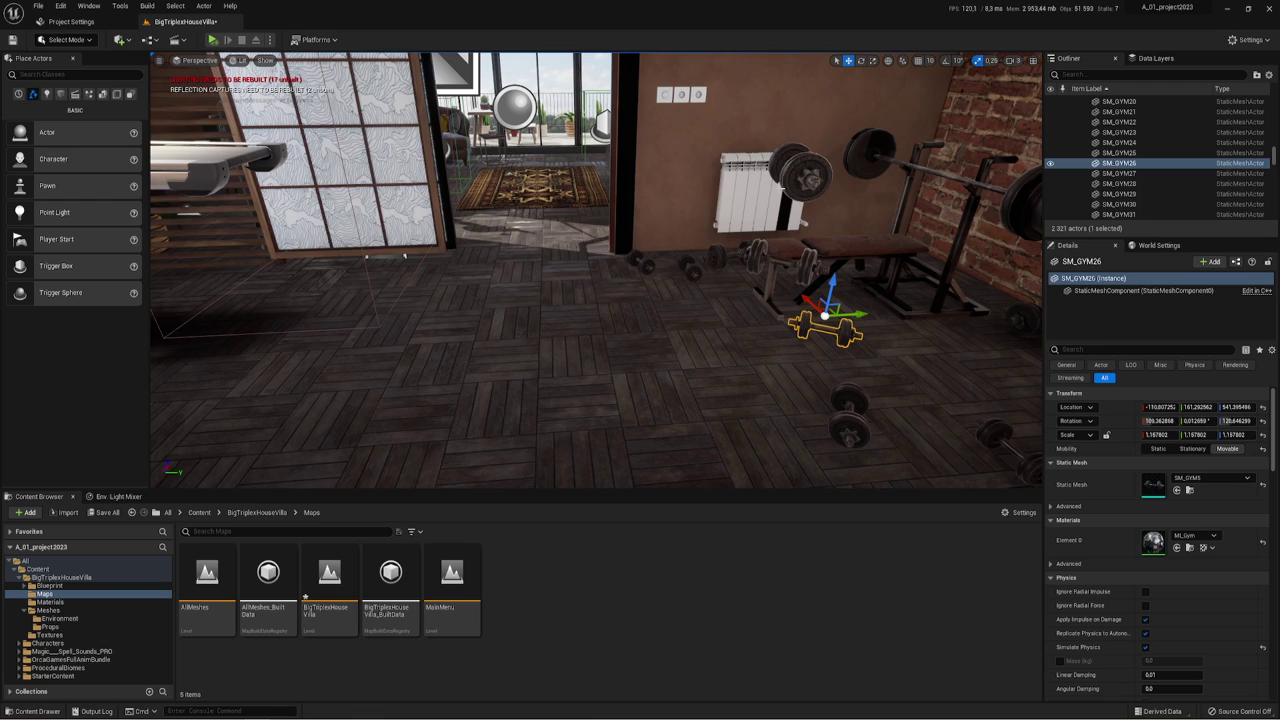
left_click(809, 263)
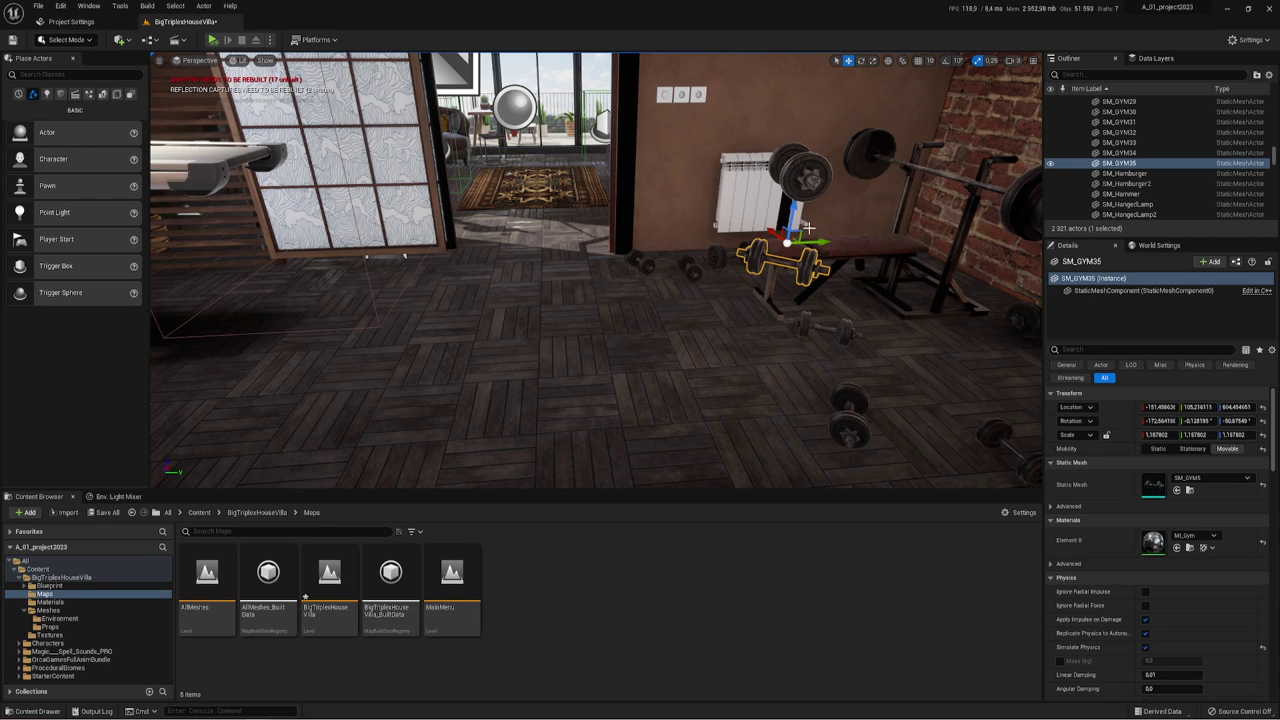
left_click(807, 189, "ctrl")
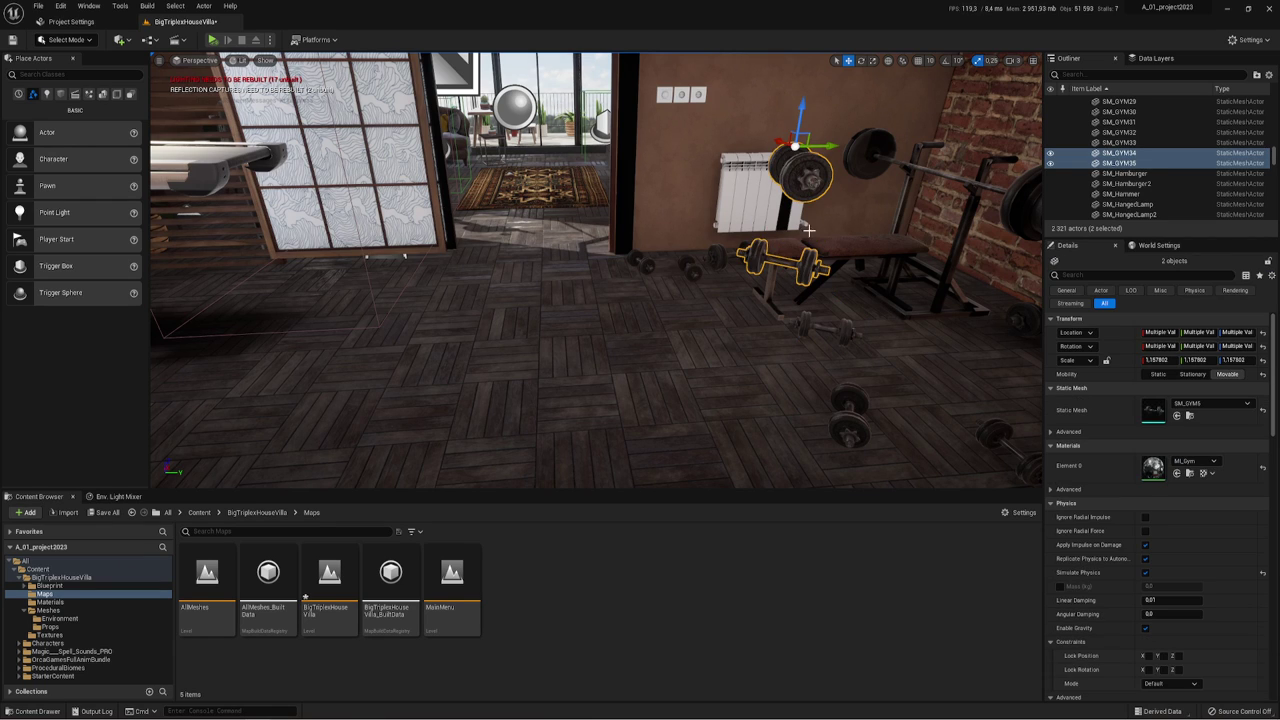
right_click_drag(489, 268, 563, 260)
left_click(563, 260)
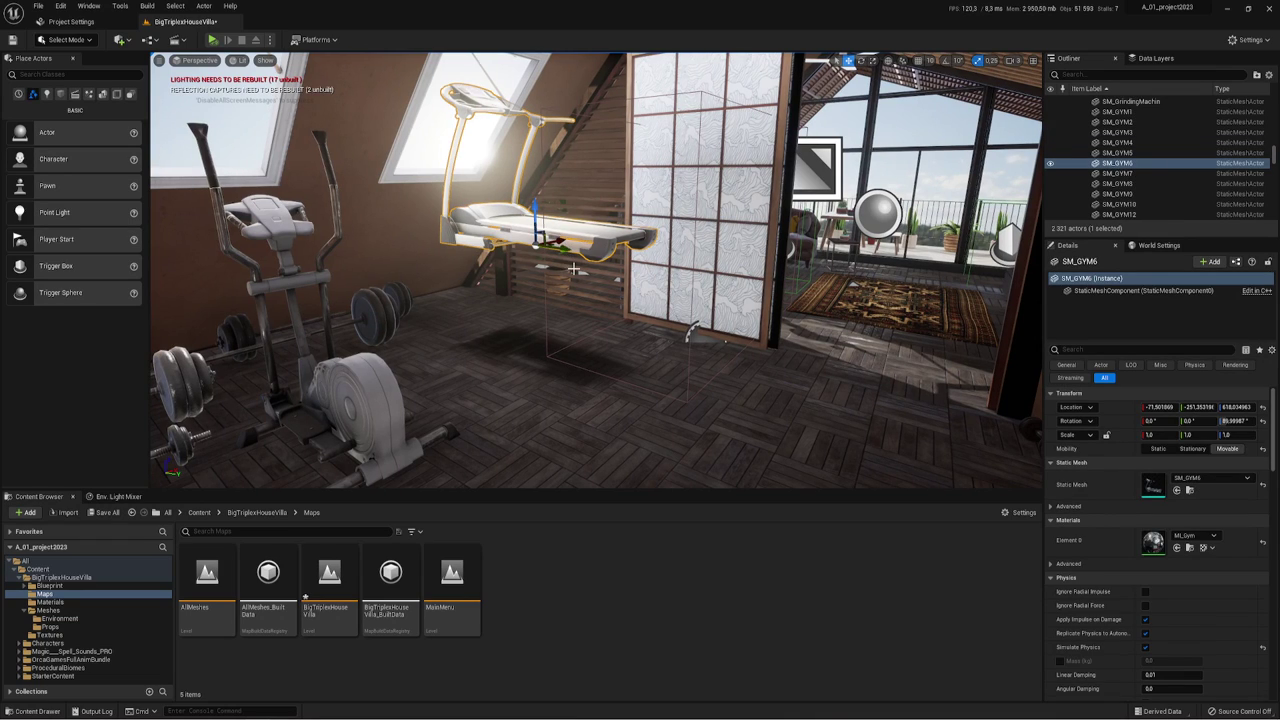
key("End")
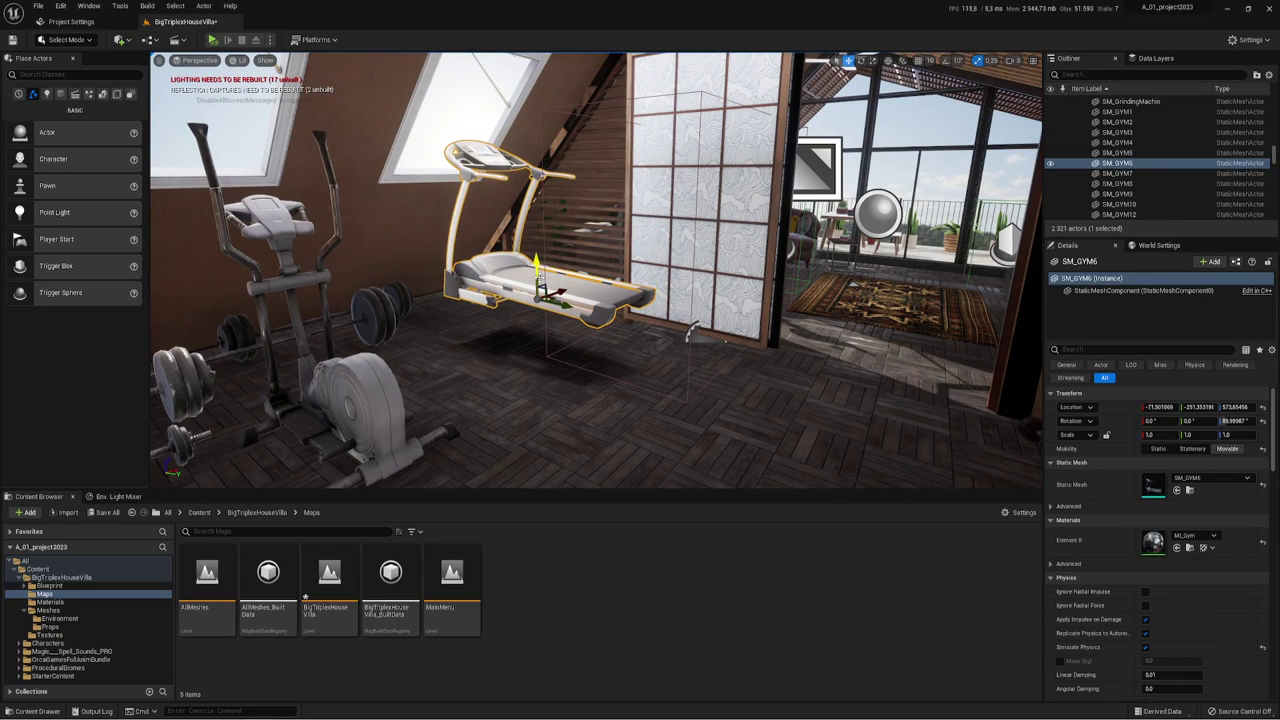
left_click_drag(1235, 407, 1235, 407)
- Select the dumbbell on the bench together with the weight on the rack
right_click_drag(600, 300, 800, 300)
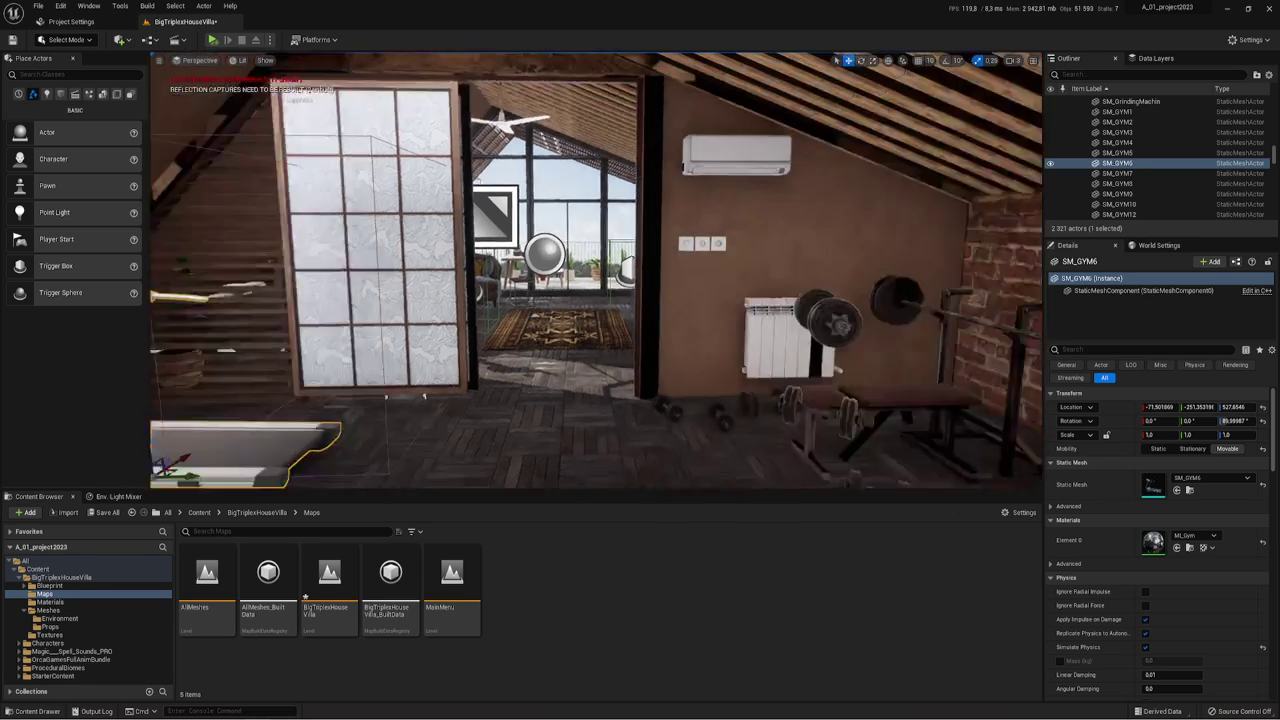
right_click_drag(640, 240, 667, 227)
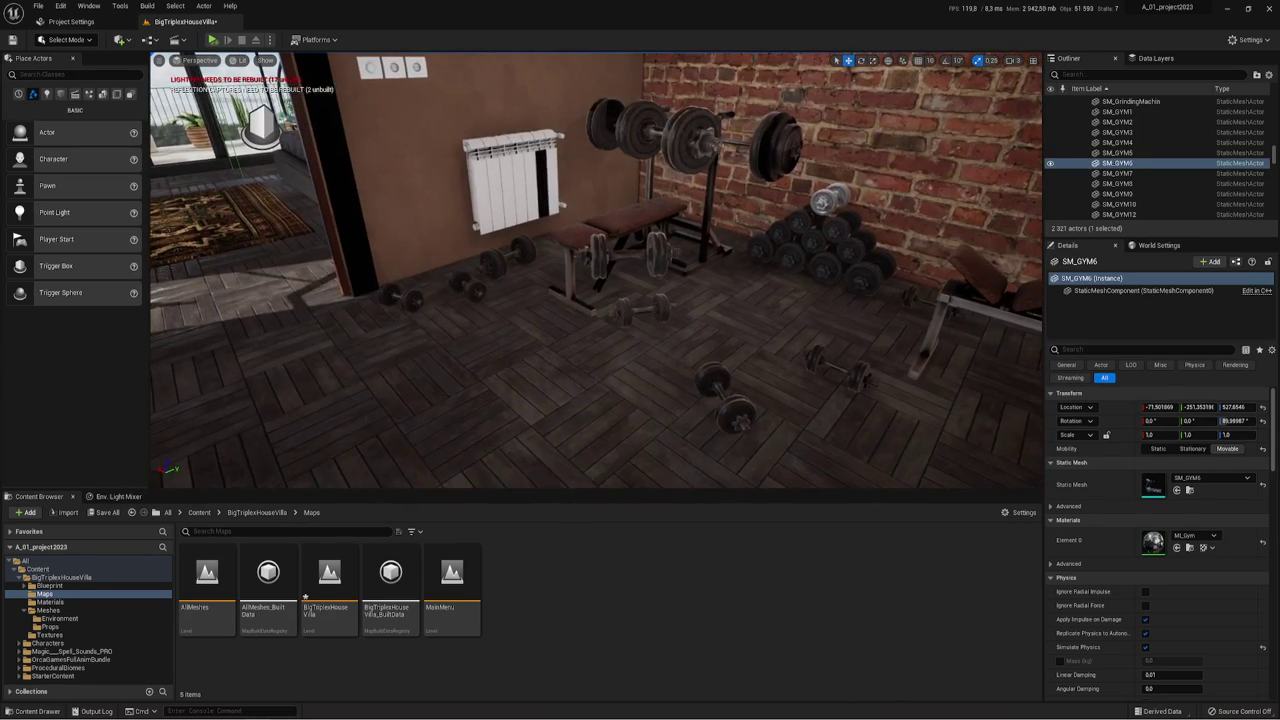
left_click(667, 227)
left_click(688, 131, "ctrl")
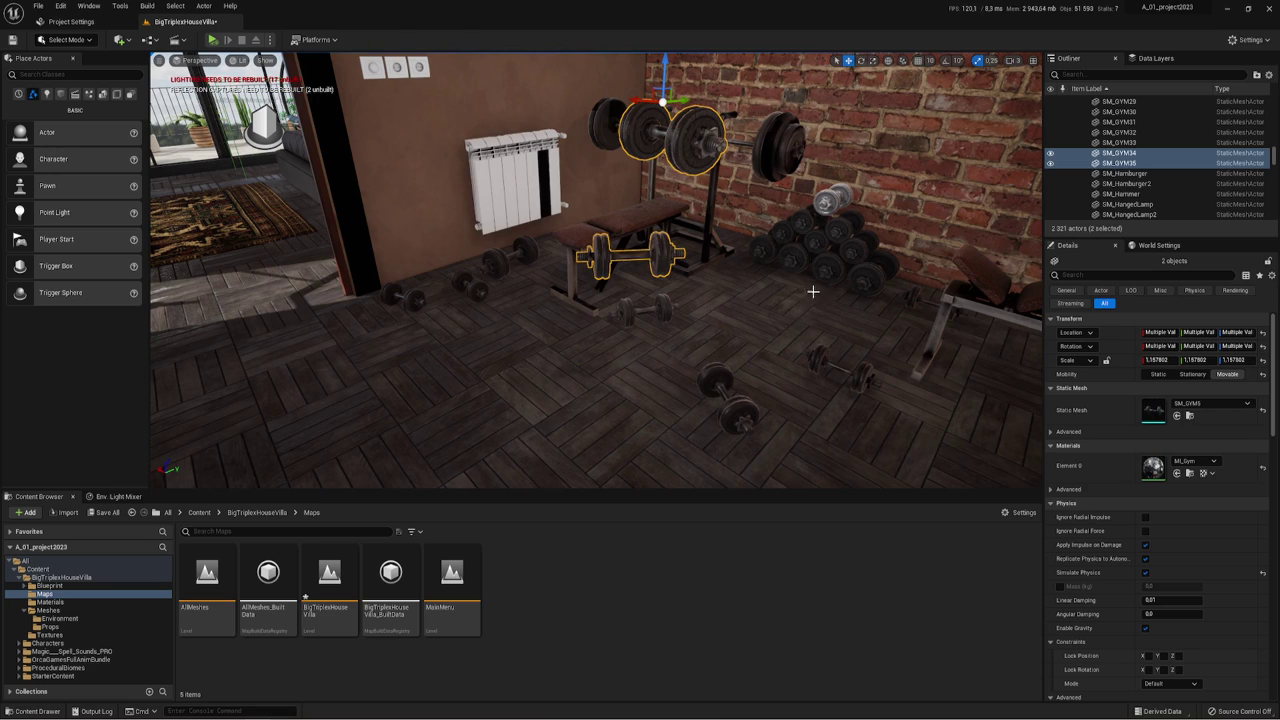
- Simulate so the bench dumbbell and rack weight fall to the floor, then stop and frame them
left_click(212, 39)
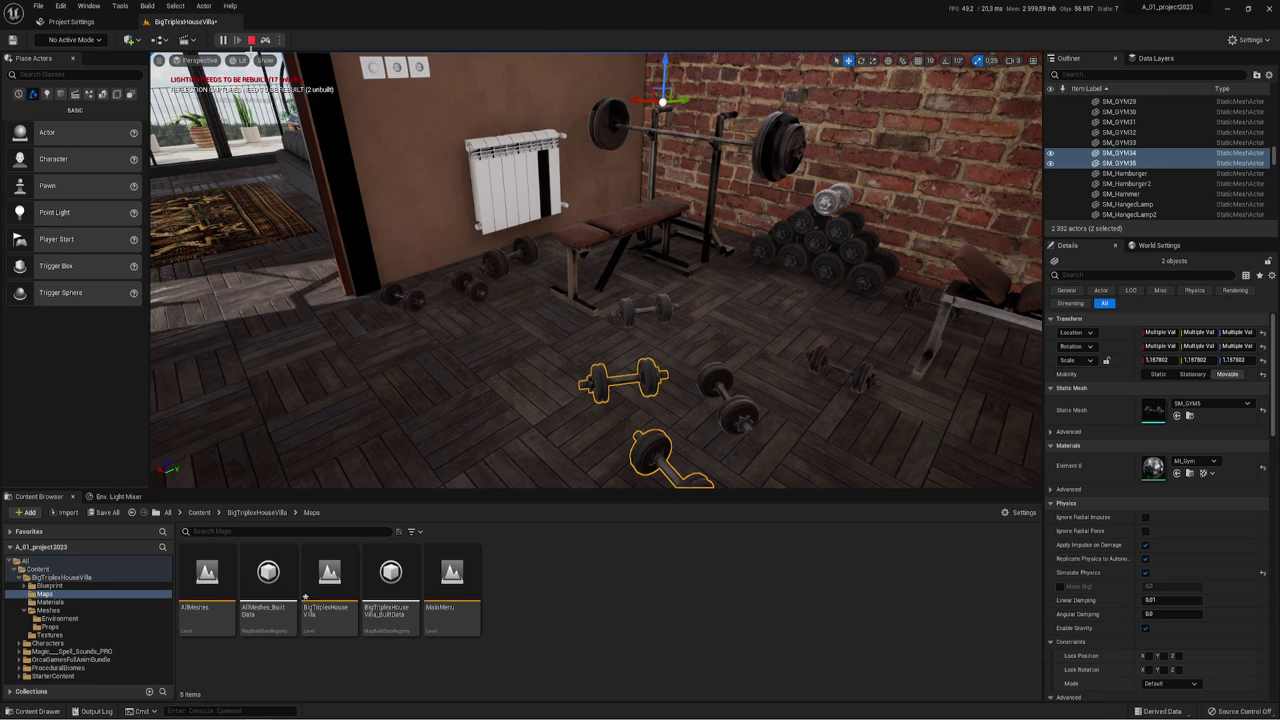
key("Escape")
key("f")
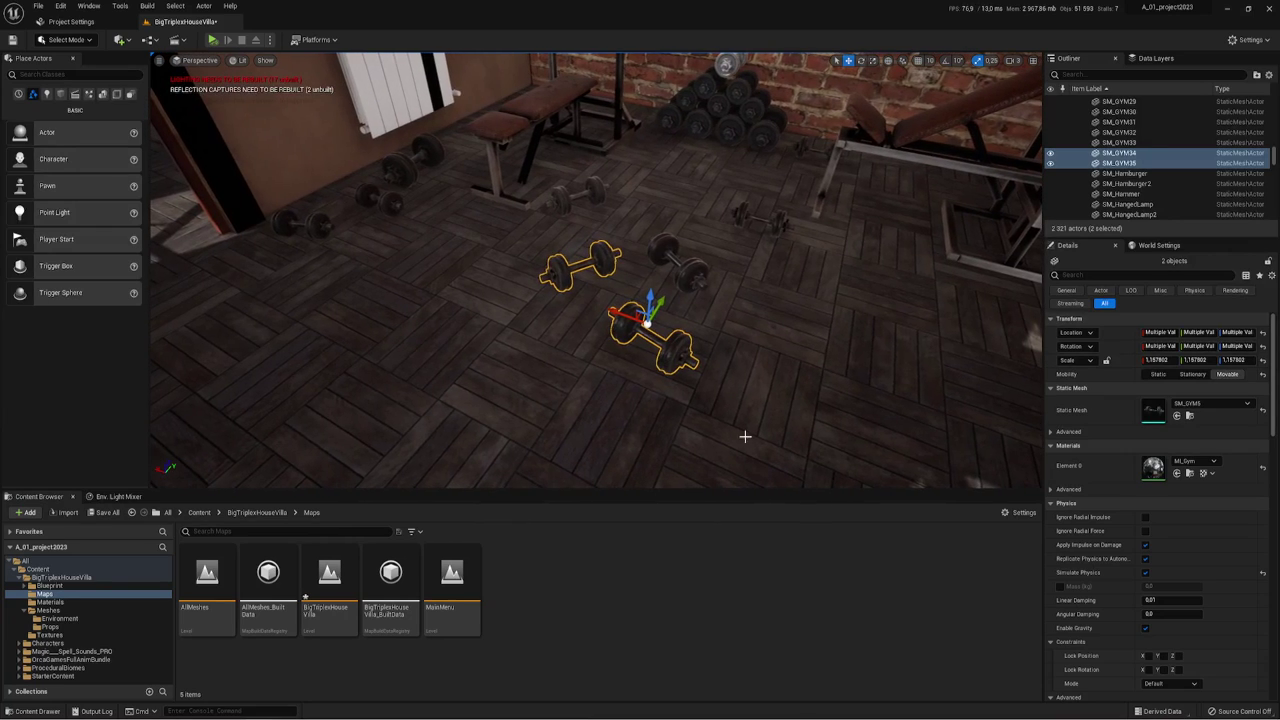
- Turn off Simulate Physics for the dumbbells lying on the floor
left_click(1145, 572)
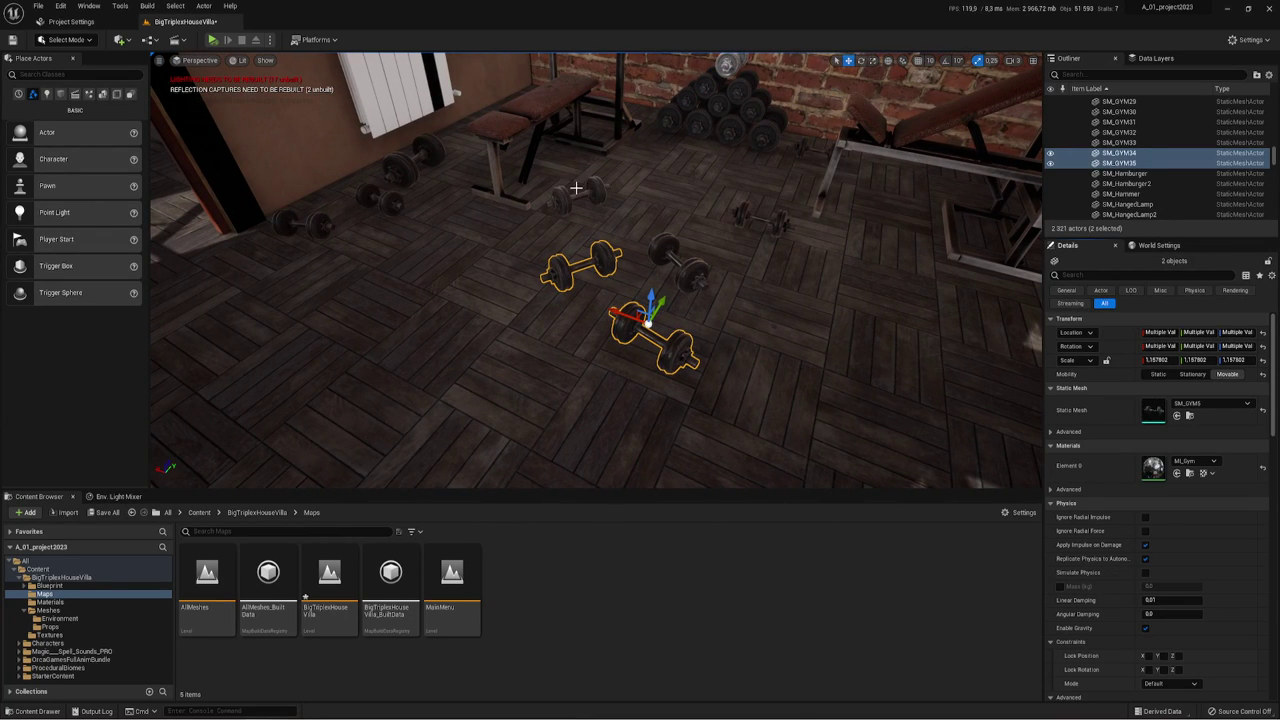
left_click(605, 197)
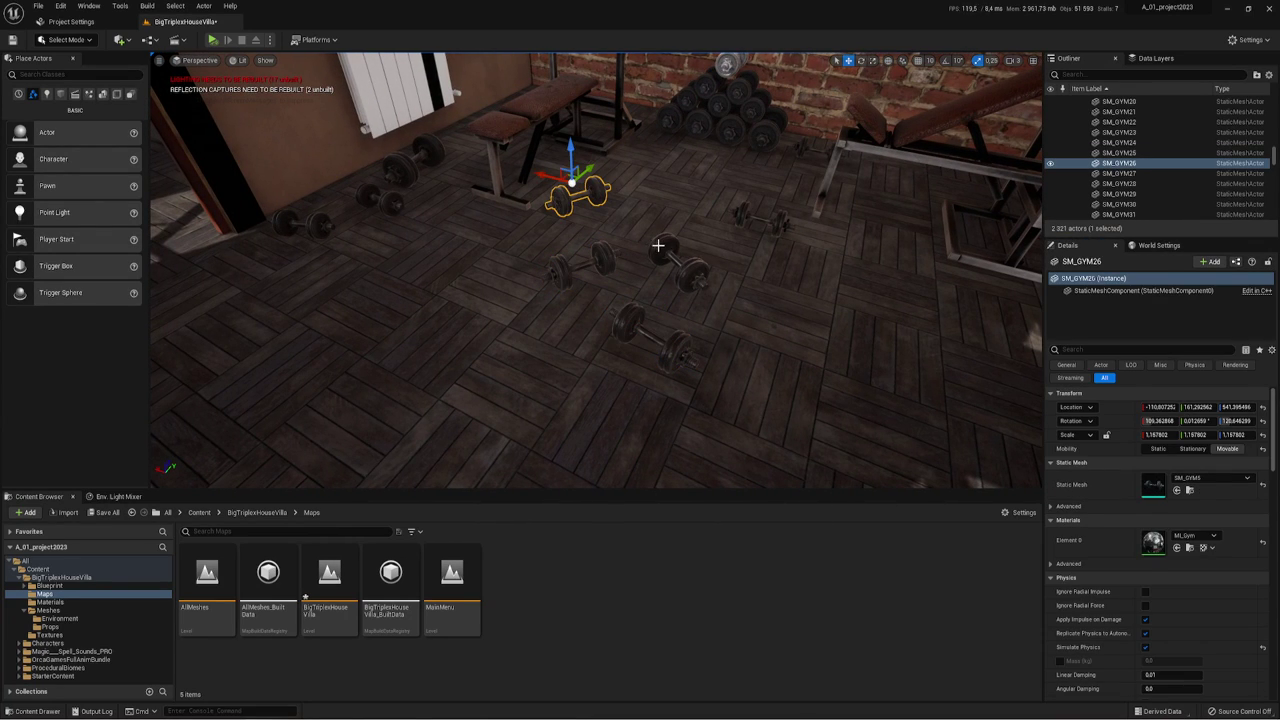
left_click(658, 245, "ctrl")
left_click(1145, 572)
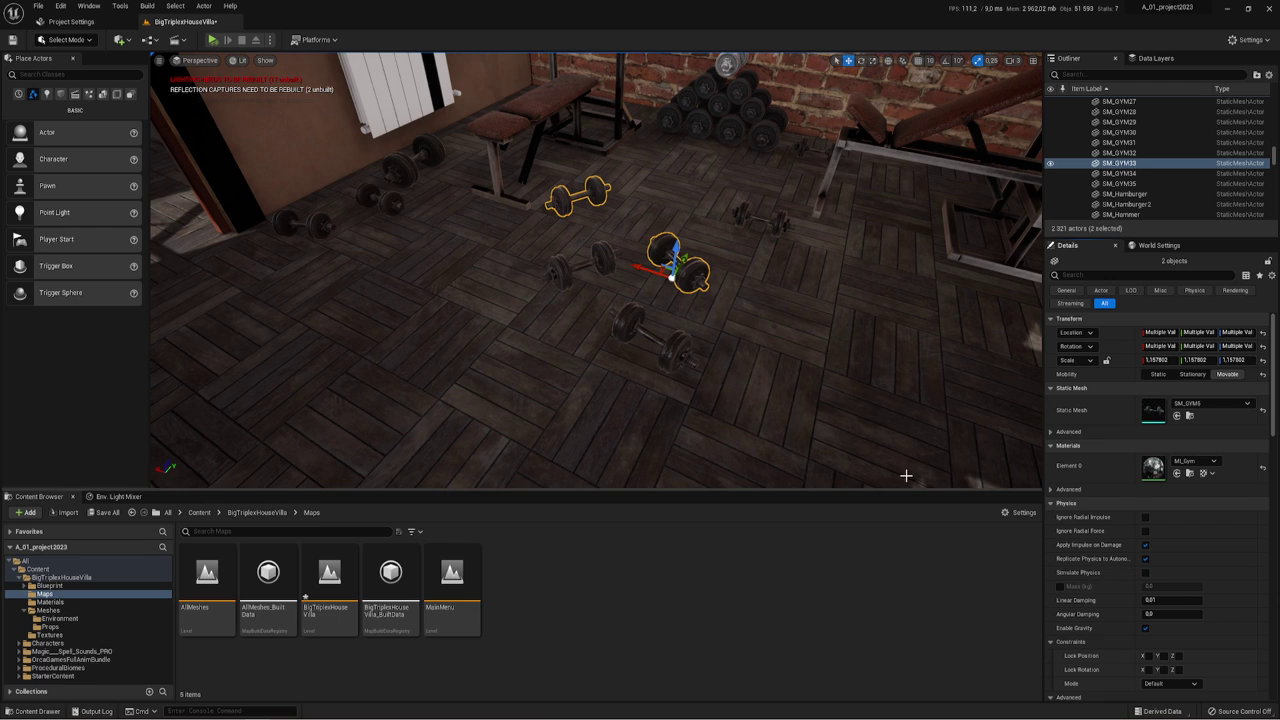
- Check the treadmill and a floor dumbbell, then fly the view up to the stacked dumbbell rack
right_click_drag(652, 251, 660, 255)
left_click(420, 165)
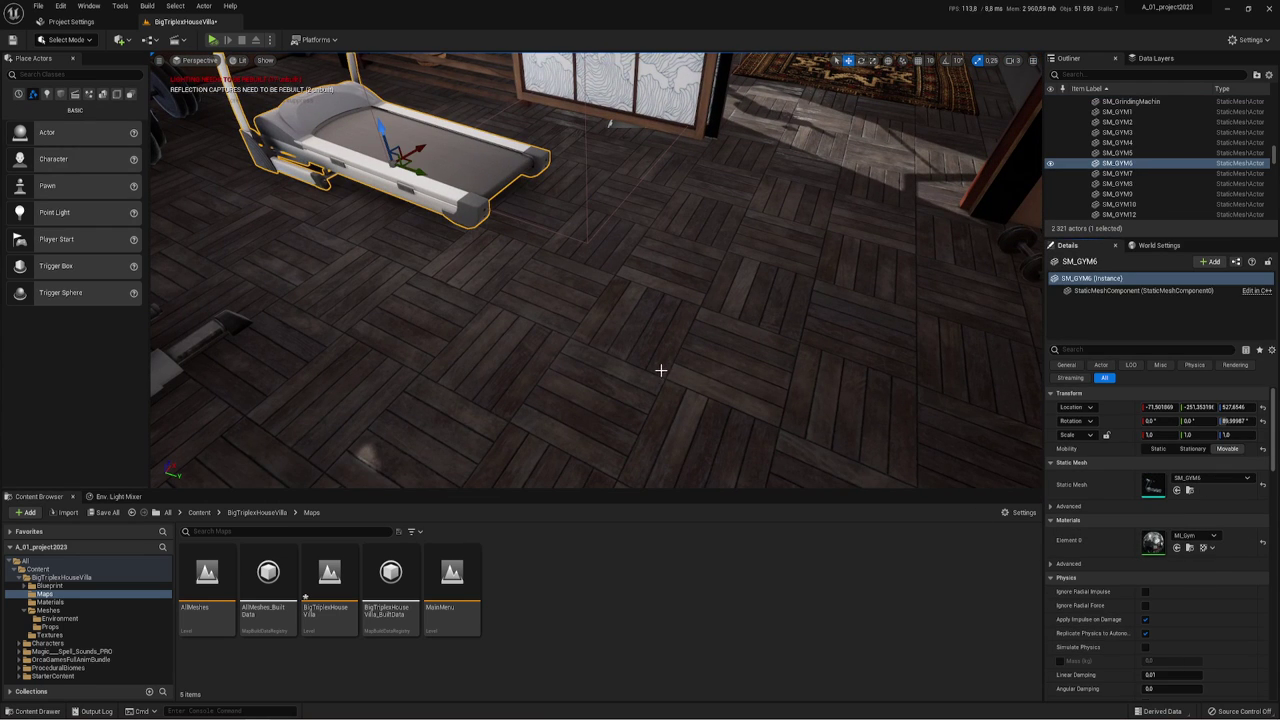
mouse_move(663, 369)
right_mouse_down()
mouse_move(700, 360)
mouse_move(690, 390)
right_mouse_up()
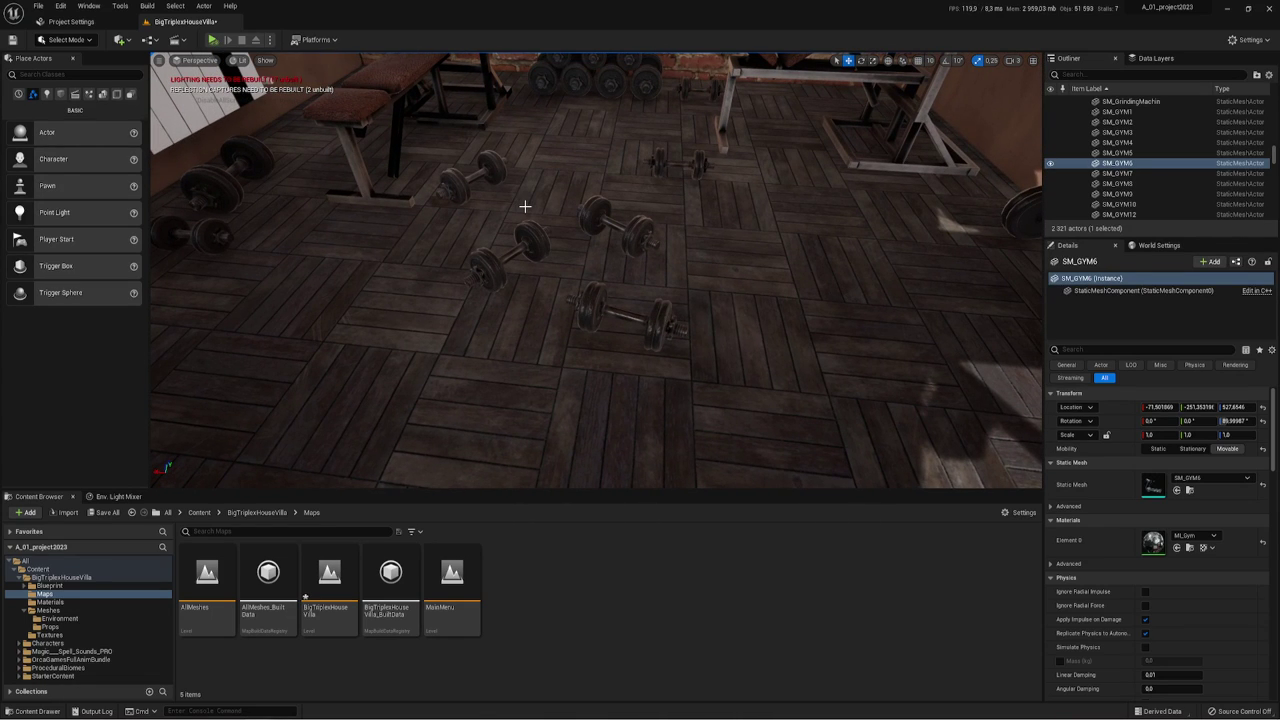
left_click(535, 235)
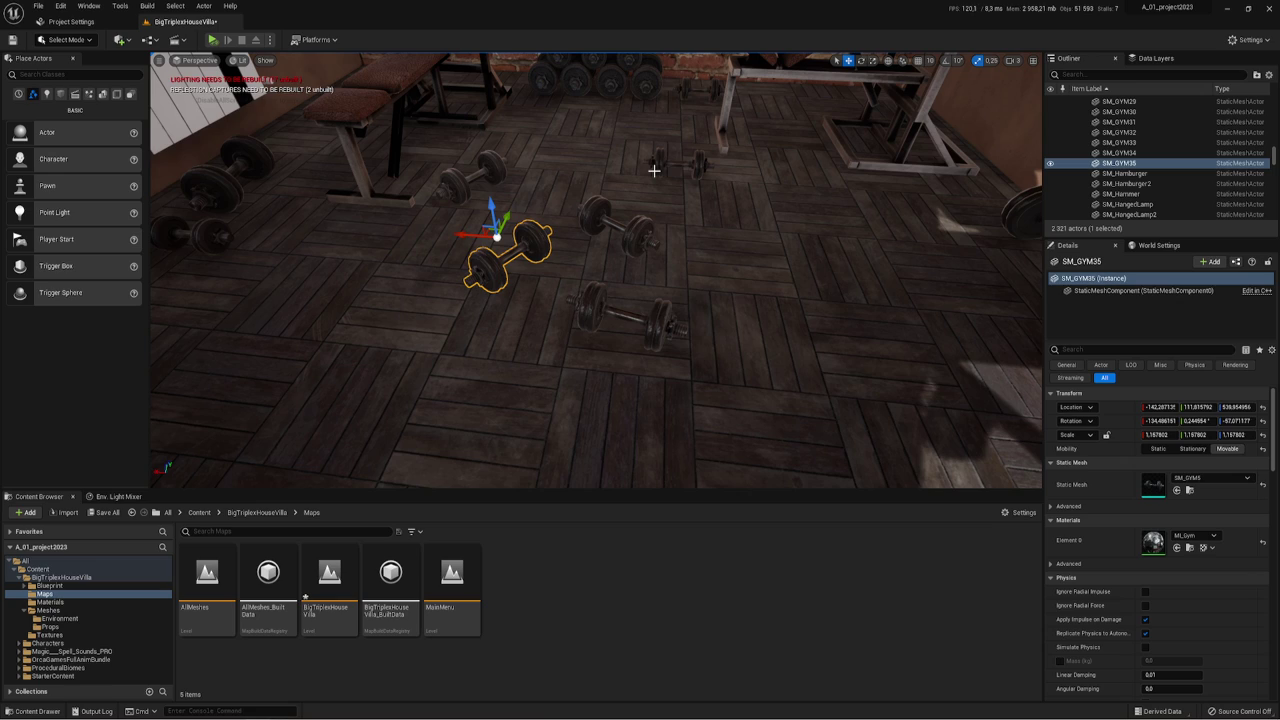
mouse_move(655, 142)
right_mouse_down()
mouse_move(655, 120)
mouse_move(655, 150)
mouse_move(626, 170)
right_mouse_up()
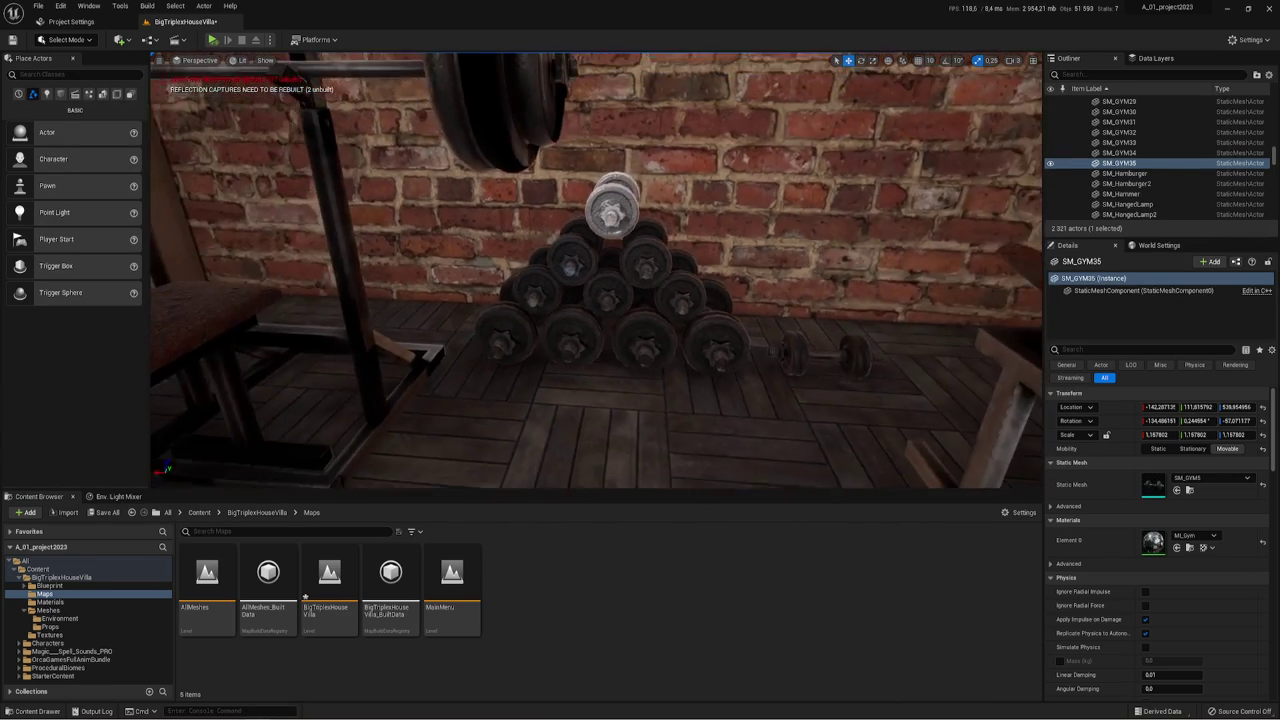
- Raise the top rack dumbbells SM_GYM25, SM_GYM24 and SM_GYM23 above the stack
left_click(760, 372)
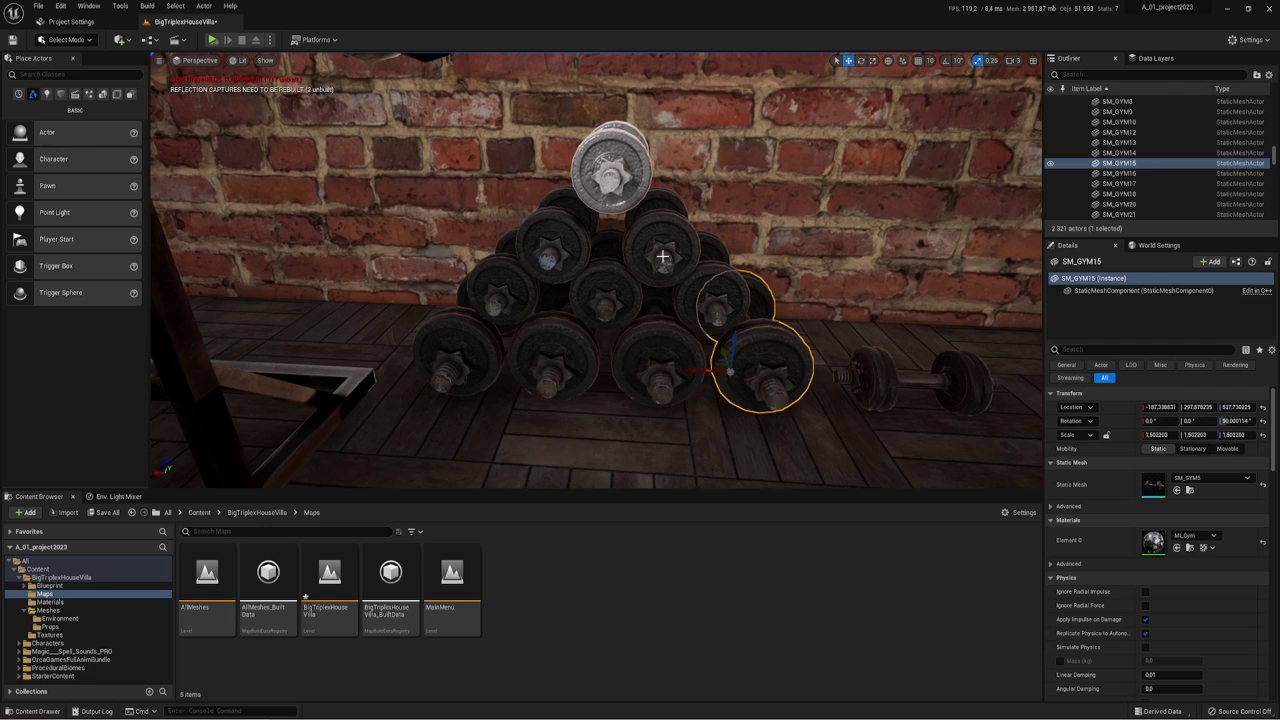
left_click(709, 297)
left_click(630, 177)
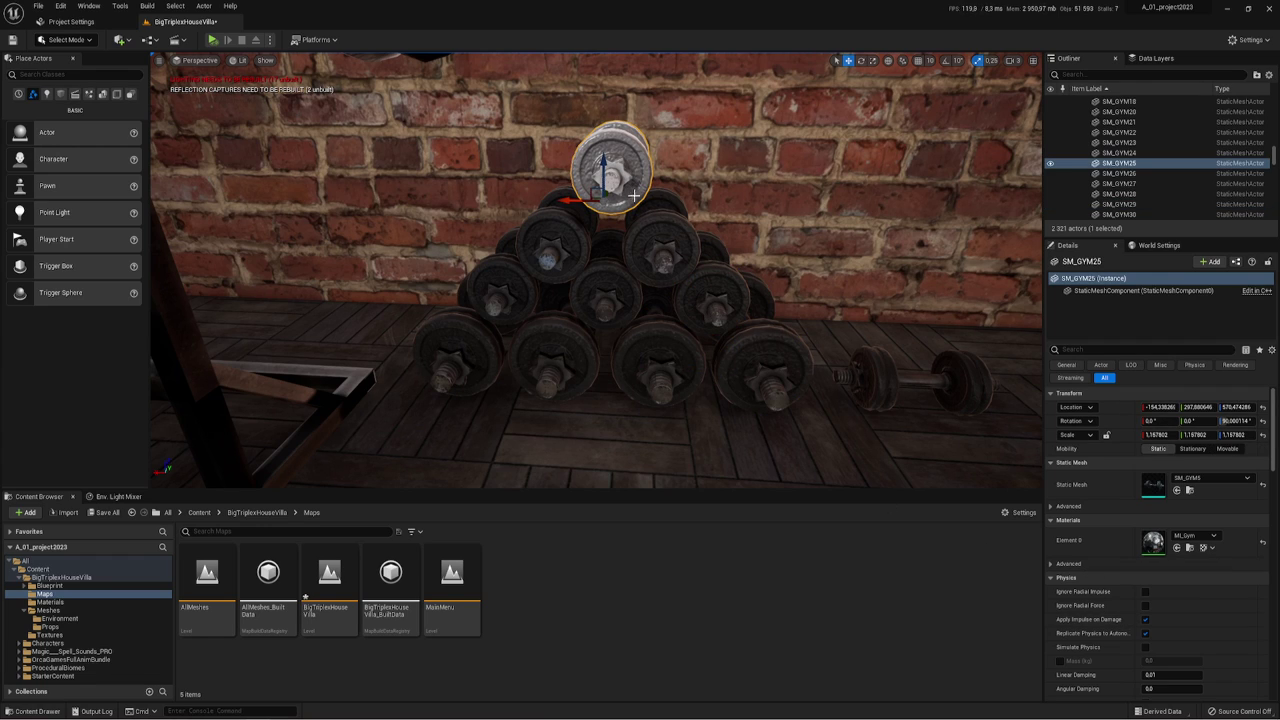
left_click_drag(603, 163, 604, 103)
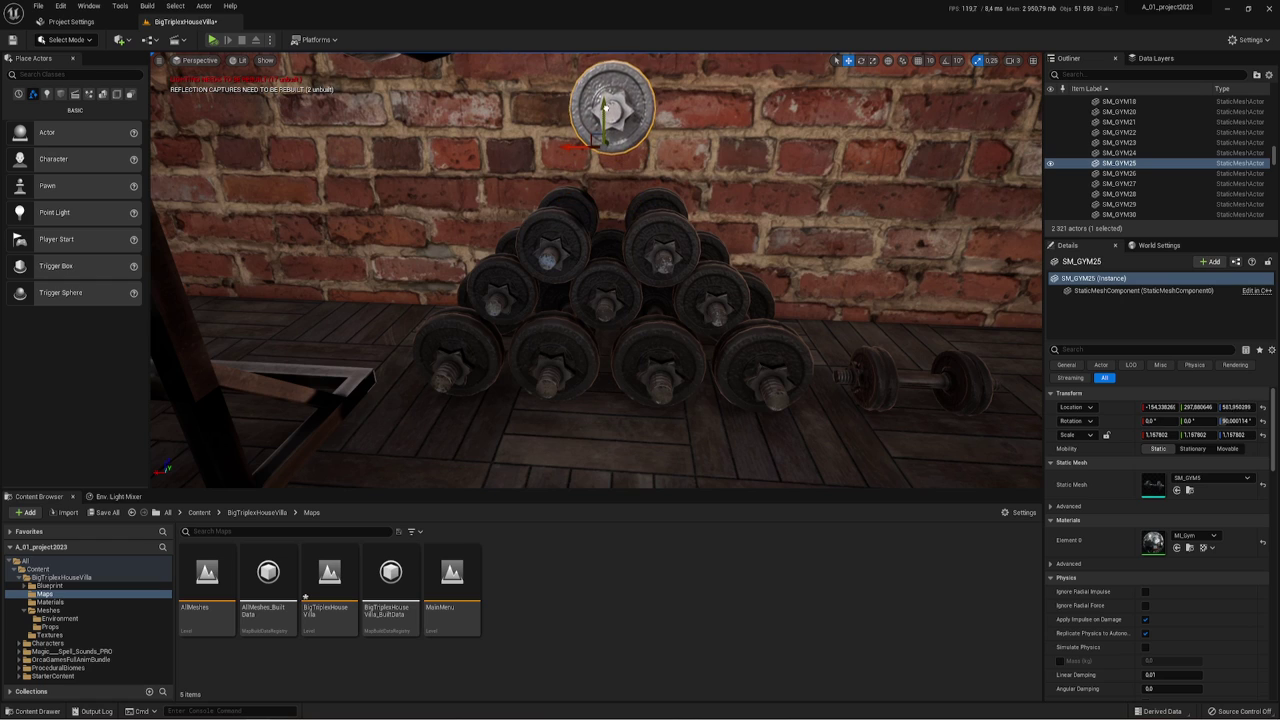
left_click(562, 230)
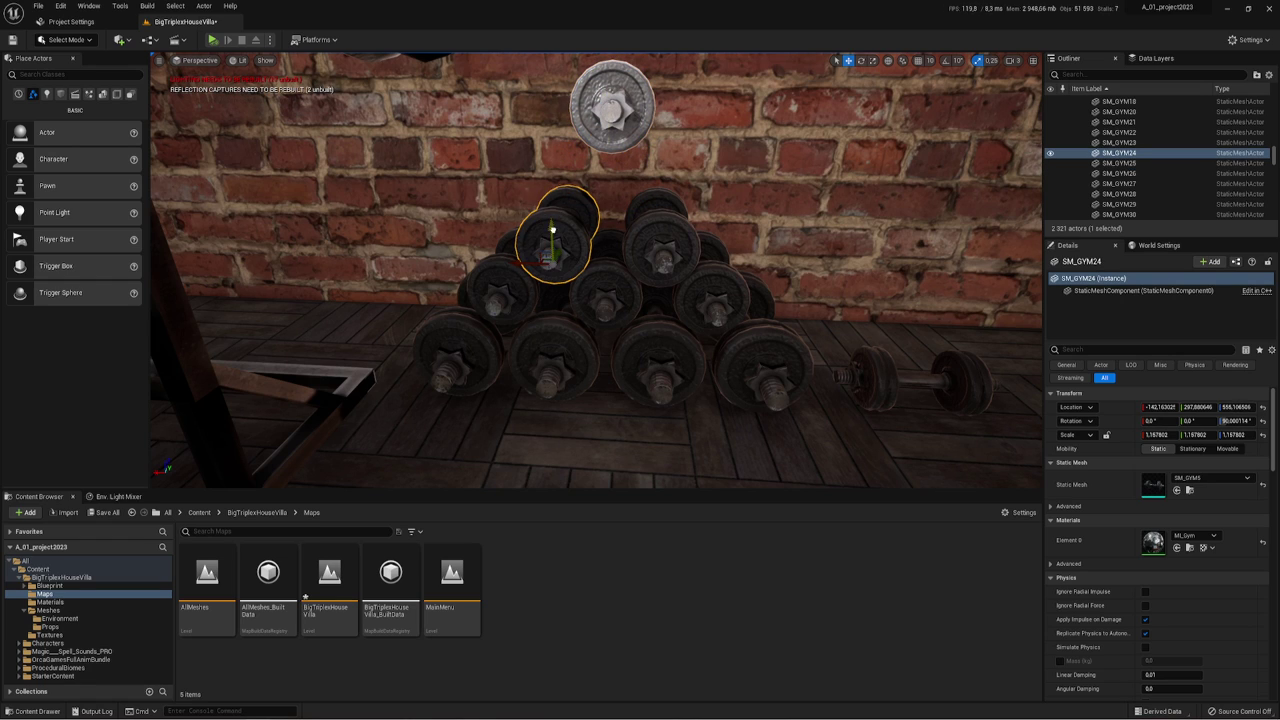
left_click_drag(548, 236, 549, 190)
left_click(652, 232)
left_click_drag(649, 228, 649, 190)
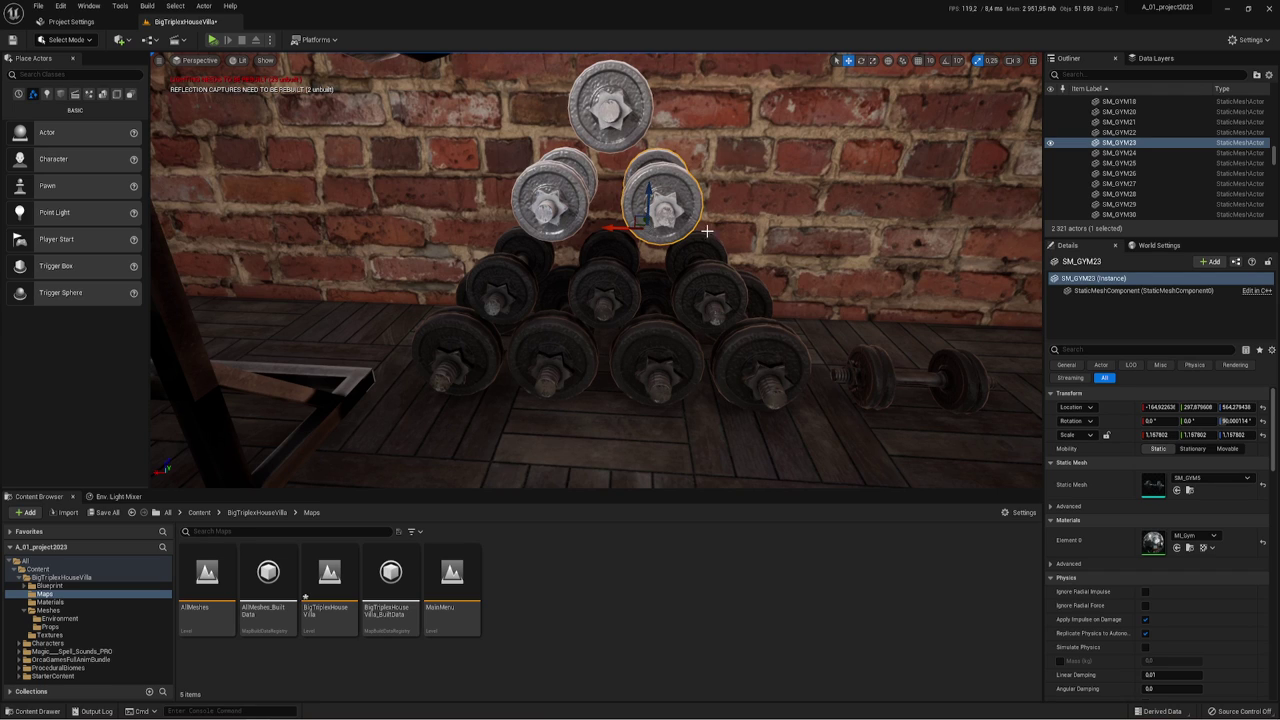
- Set Mobility to Movable for all three raised dumbbells
left_click(557, 188, "ctrl")
left_click(597, 118, "ctrl")
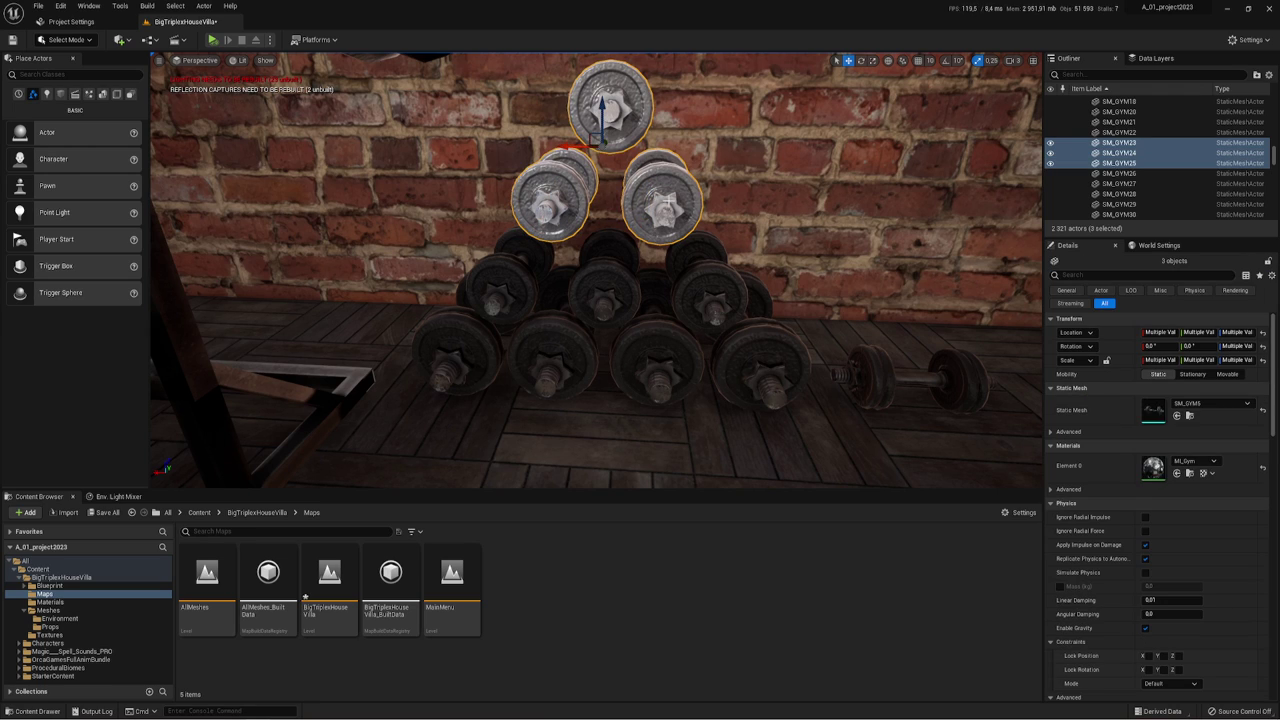
left_click(1227, 374)
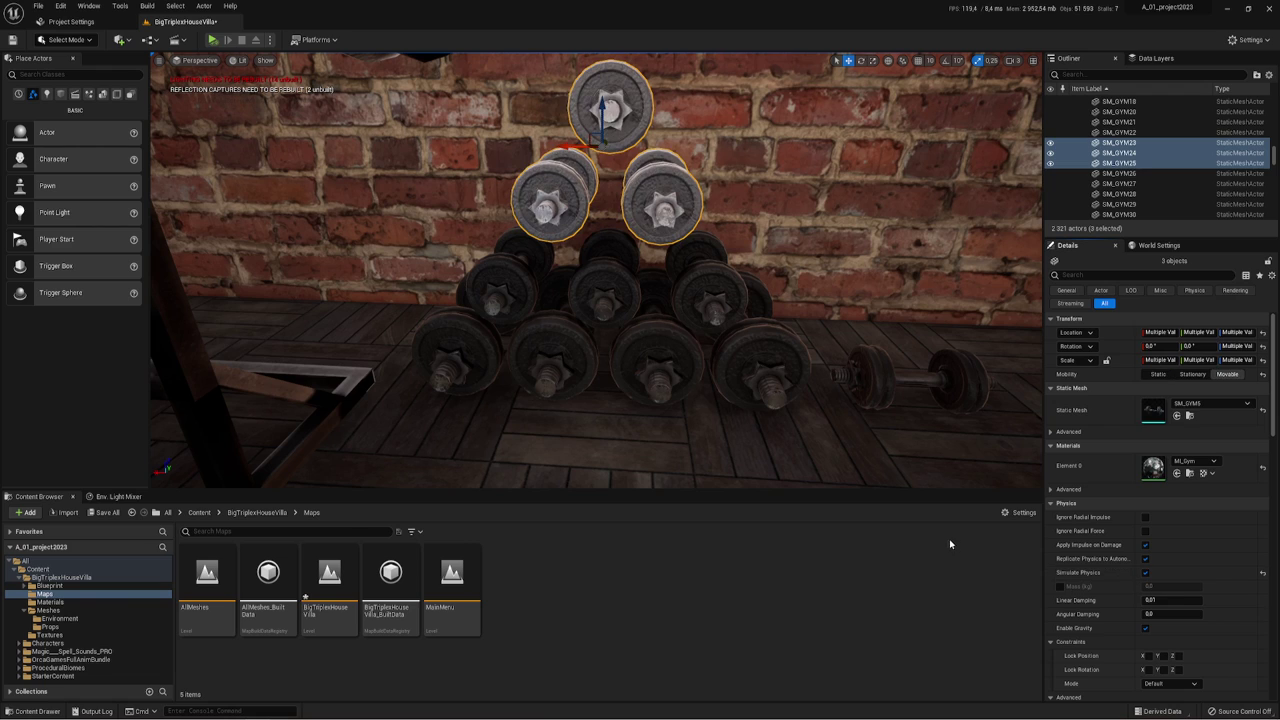
- Simulate the drop and keep SM_GYM23–SM_GYM25's settled positions on the rack, then stop
left_click(213, 40)
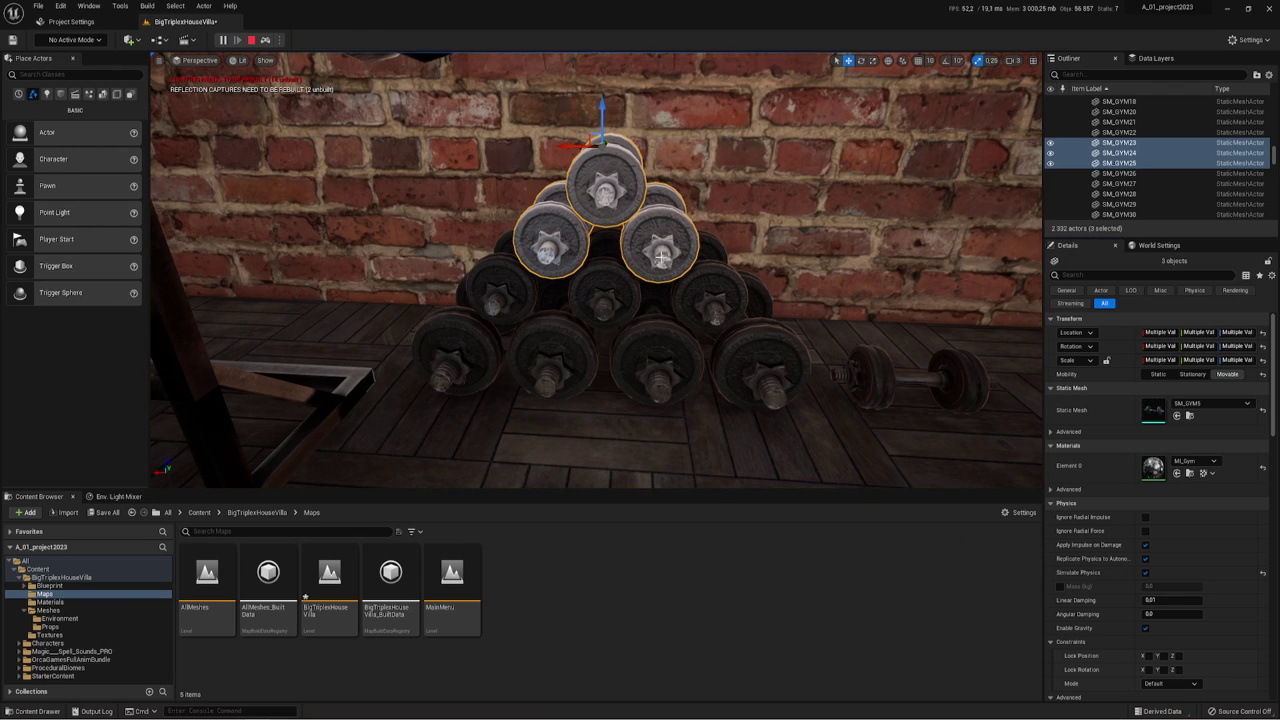
right_click(656, 244)
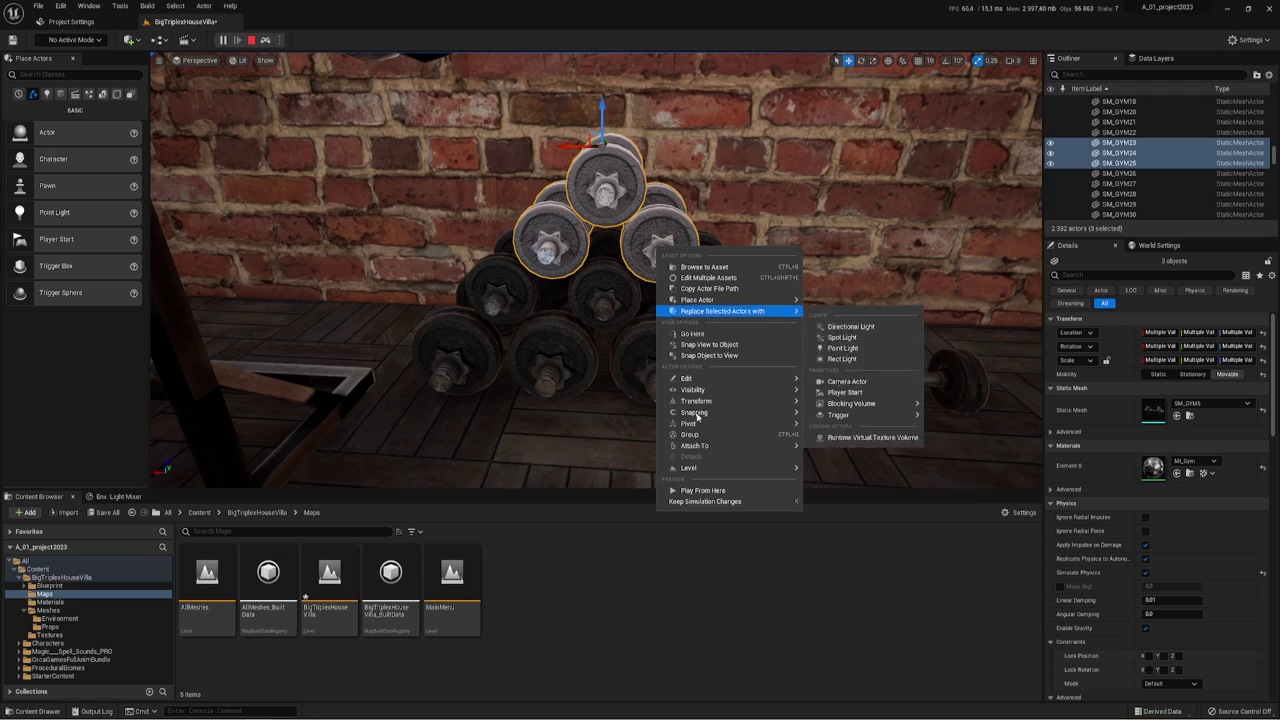
left_click(700, 500)
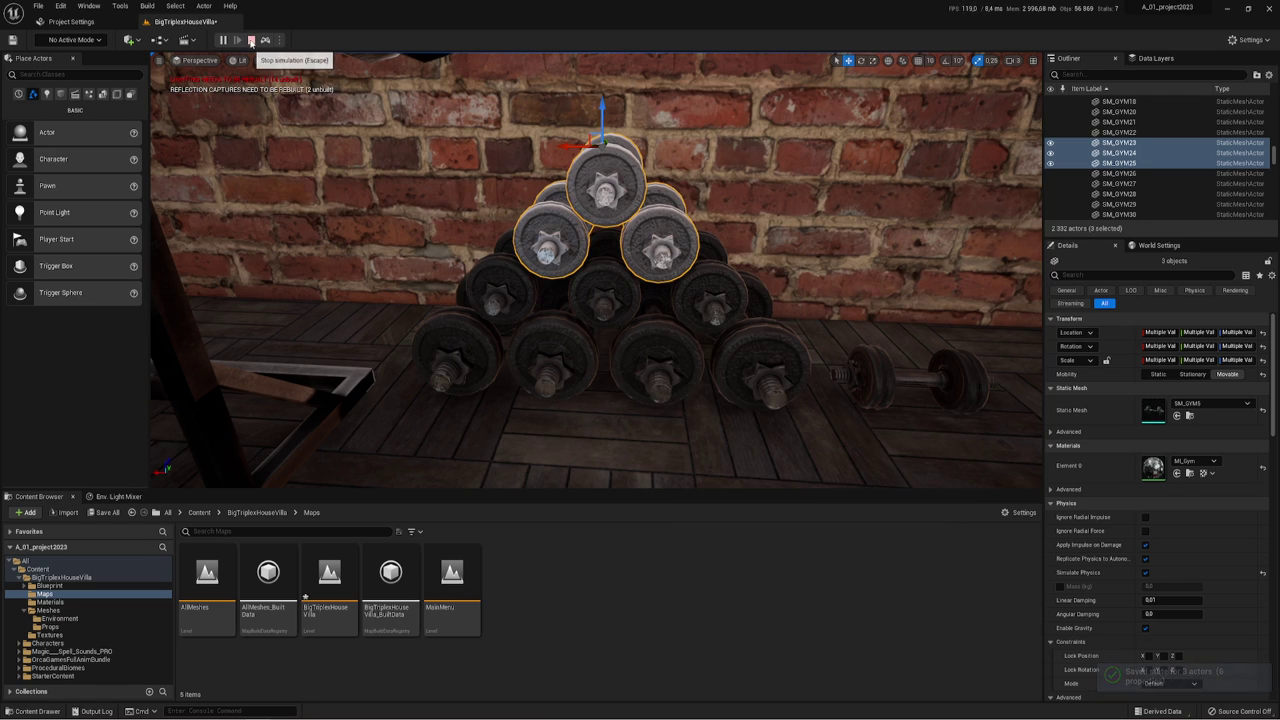
left_click(251, 40)
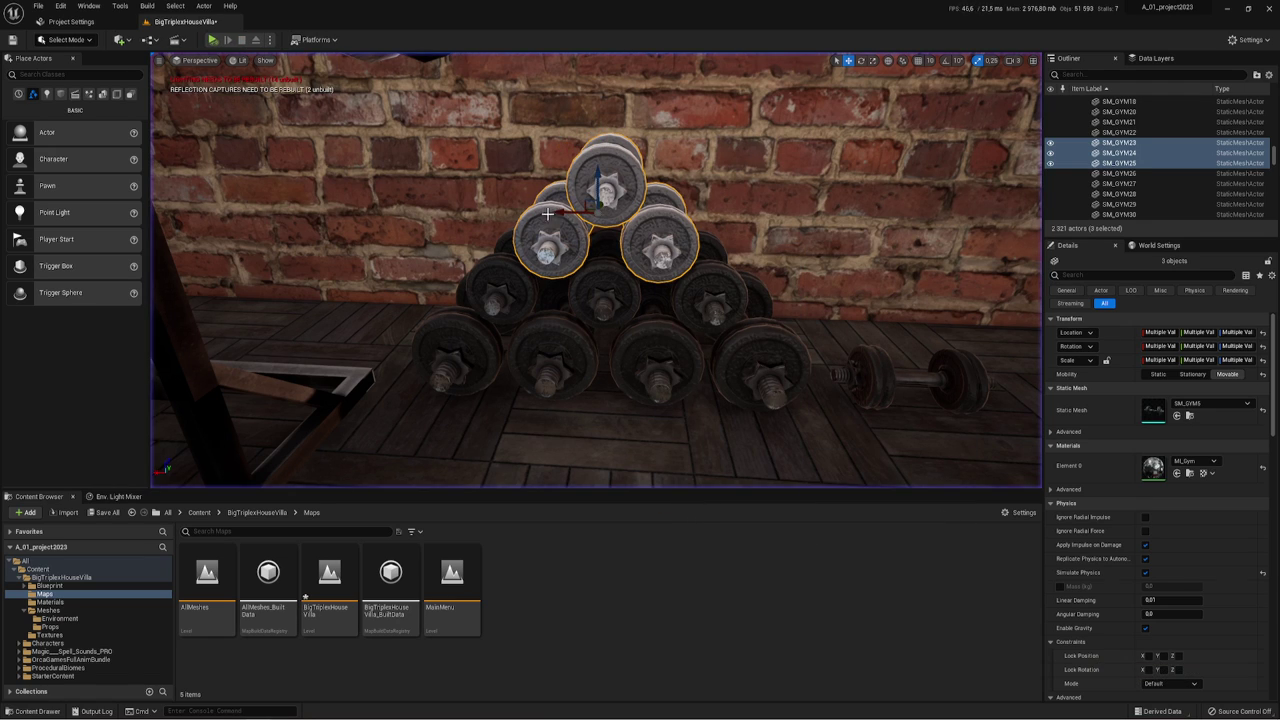
- Disable Simulate Physics for SM_GYM23–SM_GYM25, deselect them, and pull back to view the rack and bench
left_click(1145, 572)
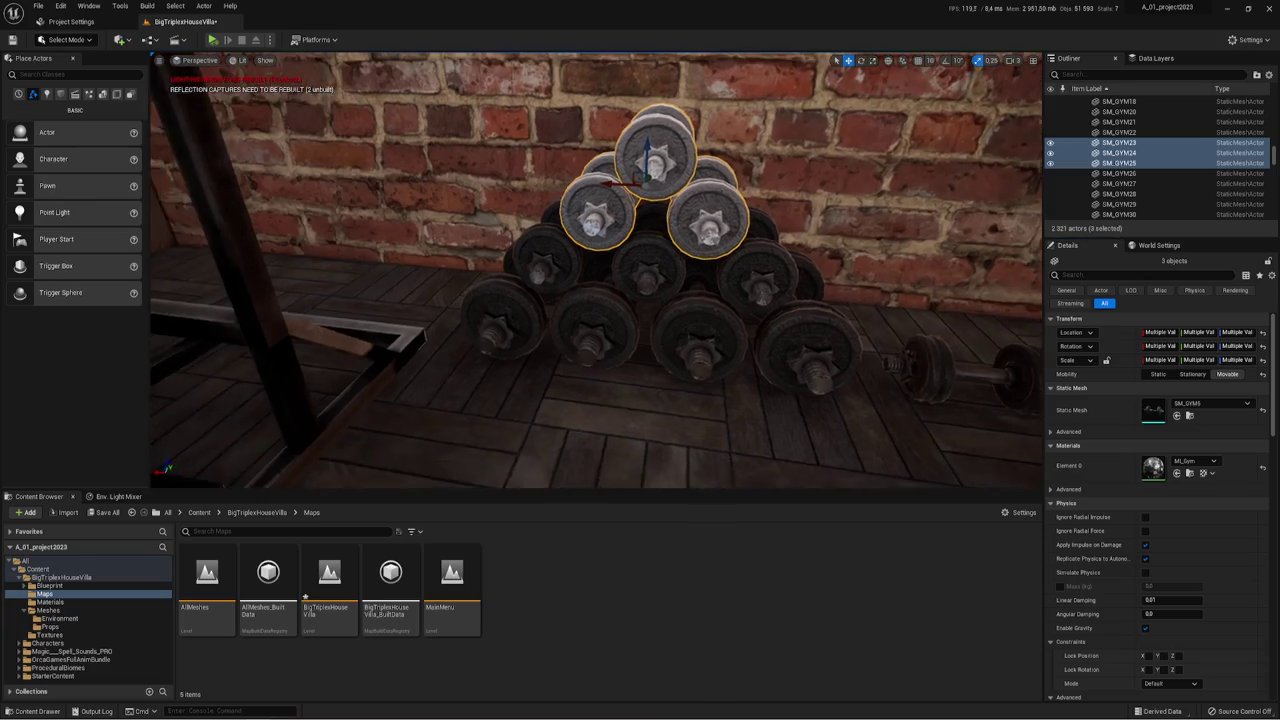
mouse_move(620, 440)
left_mouse_down()
mouse_move(629, 414)
mouse_move(560, 300)
mouse_move(630, 247)
mouse_move(630, 290)
mouse_move(300, 88)
left_mouse_up()
left_click(629, 414)
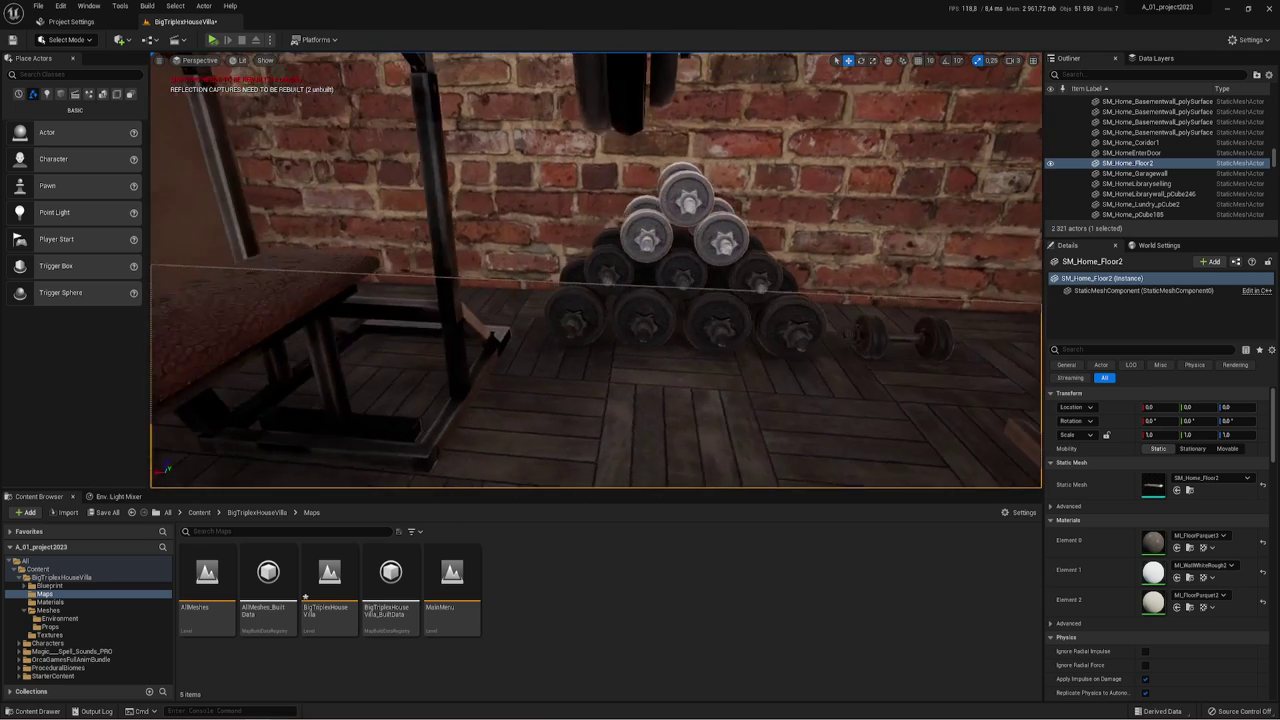
left_click_drag(667, 260, 556, 164)
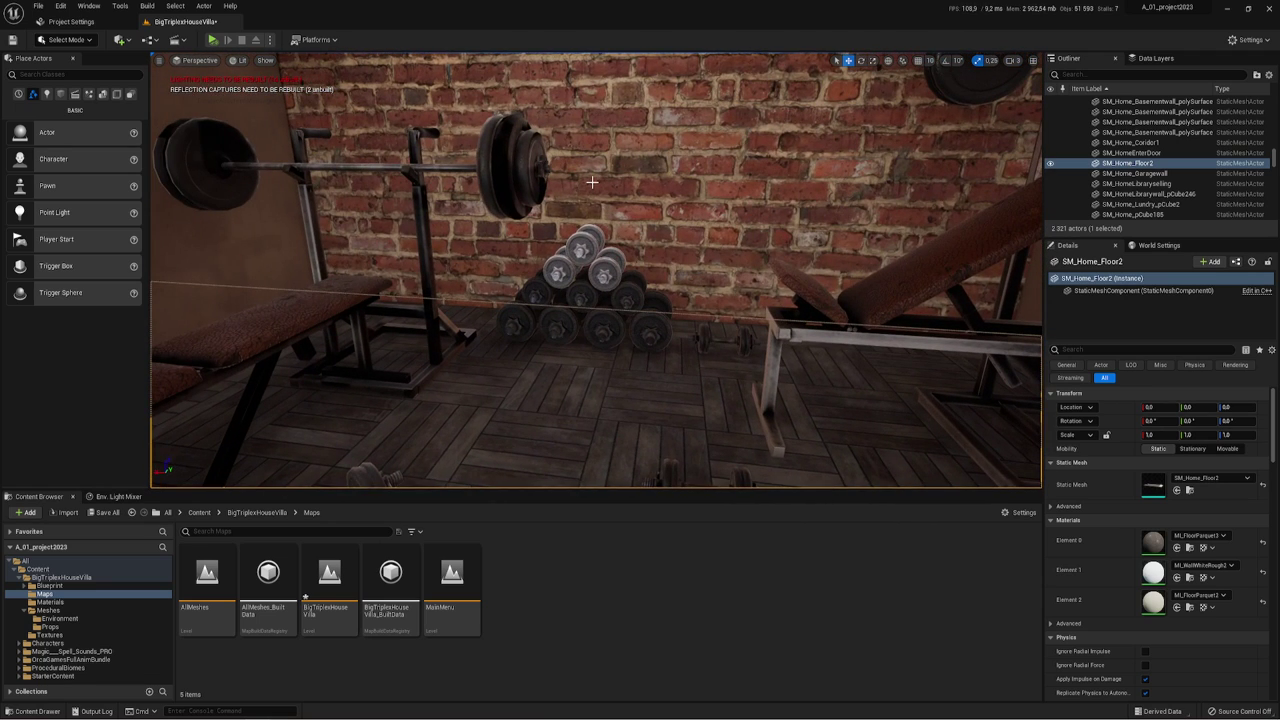